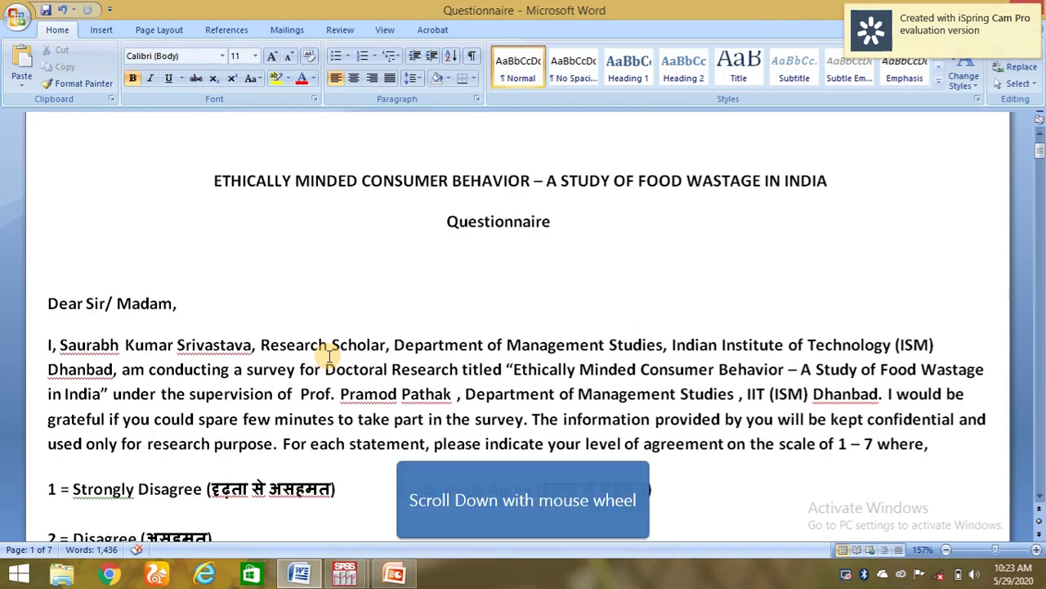
Read the questionnaire's introduction and its agreement scale from Strongly Disagree to Strongly Agree
scroll(328, 355, "down", 2)
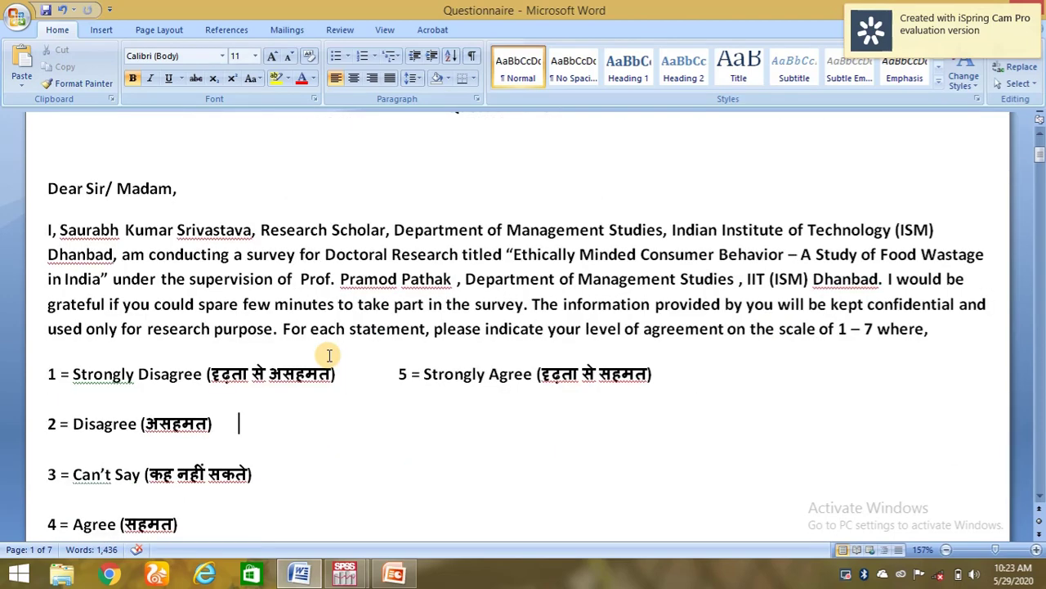
scroll(329, 355, "up", 3)
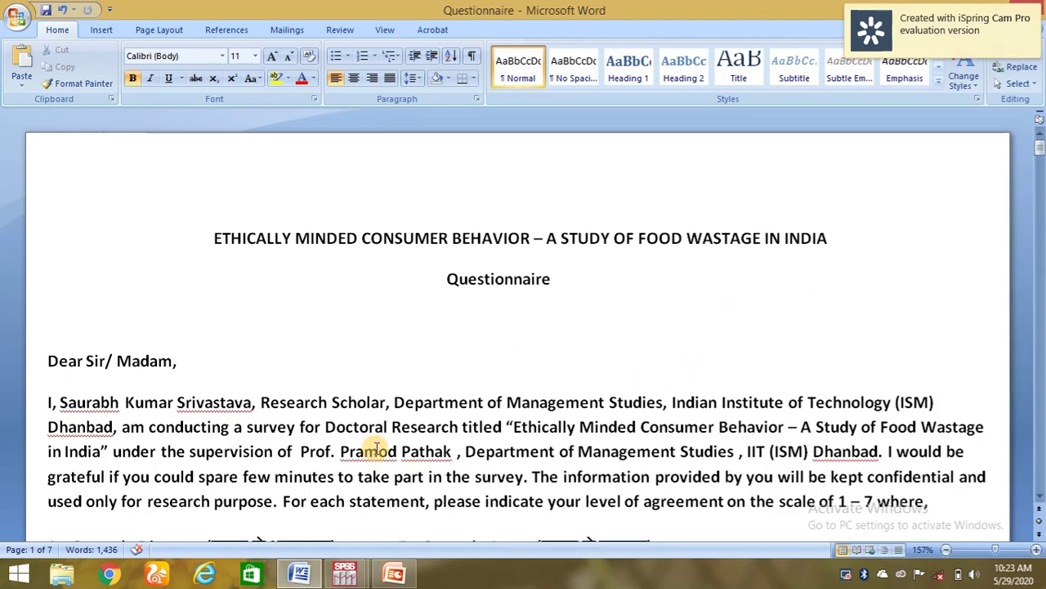
scroll(376, 448, "down", 2)
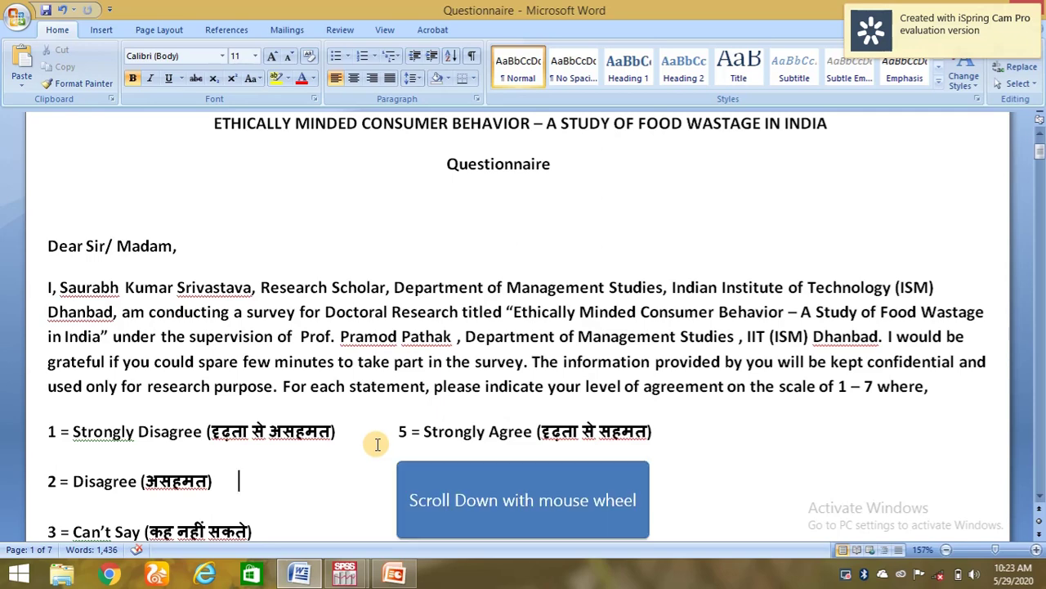
scroll(378, 444, "down", 1)
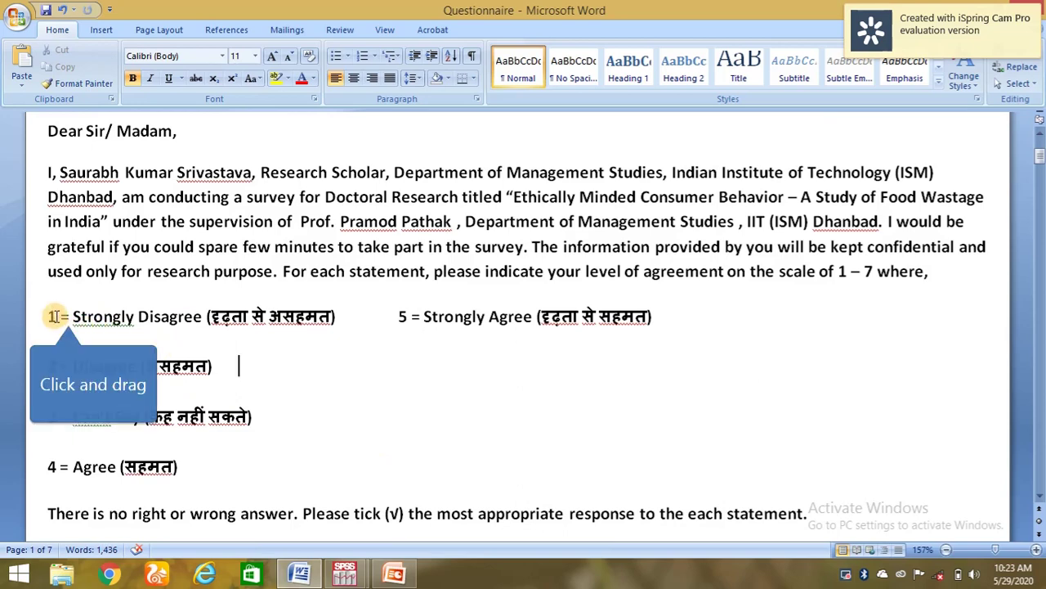
left_click_drag(66, 315, 206, 316)
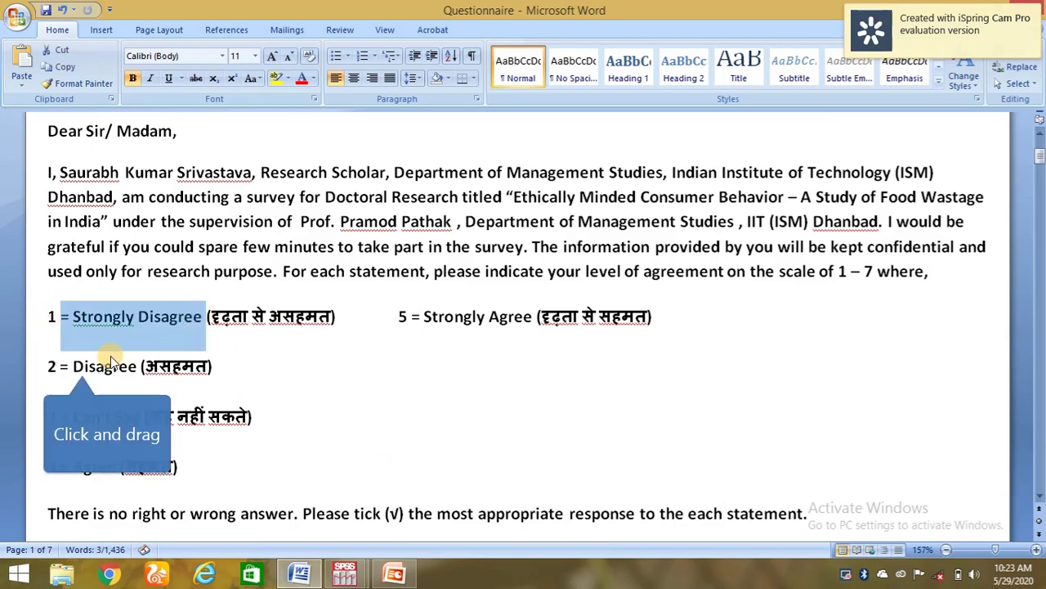
left_click(82, 366)
left_click_drag(84, 365, 112, 370)
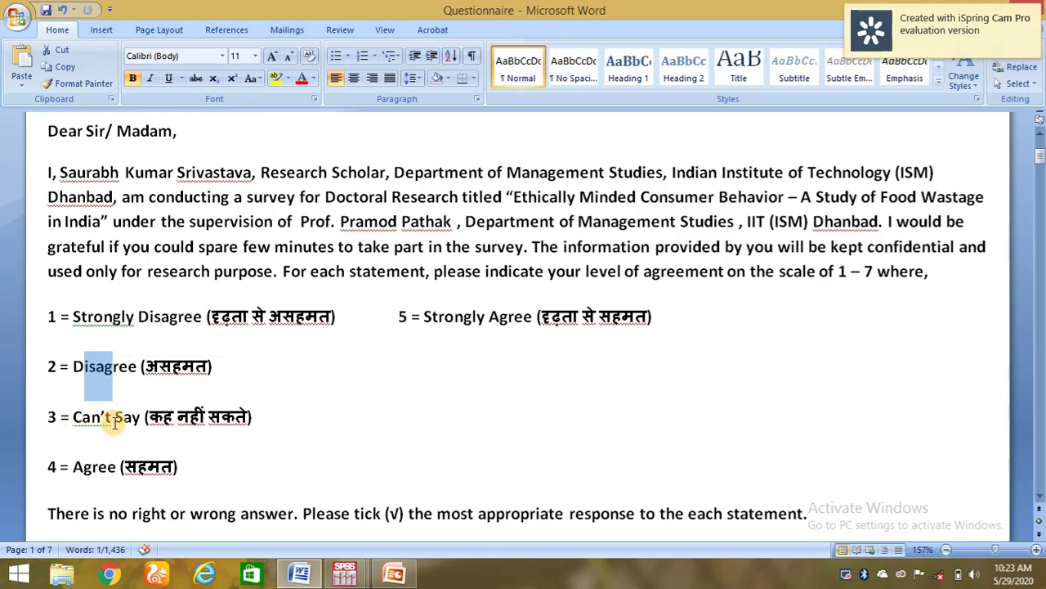
left_click(75, 466)
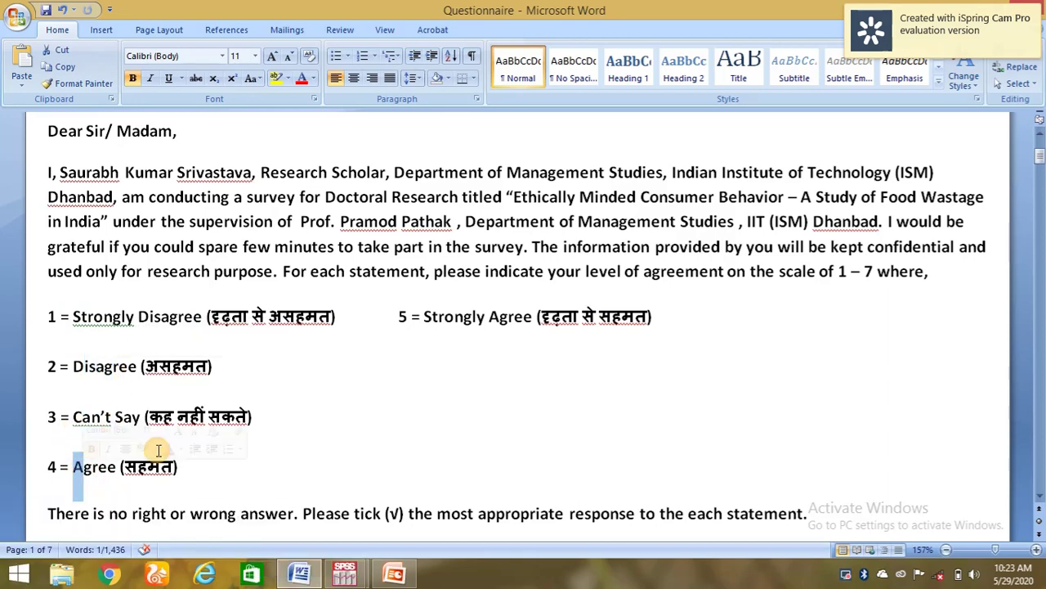
Review the questionnaire's demographic fields for Name, Gender, Age and Area, including their answer options
scroll(363, 474, "down", 3)
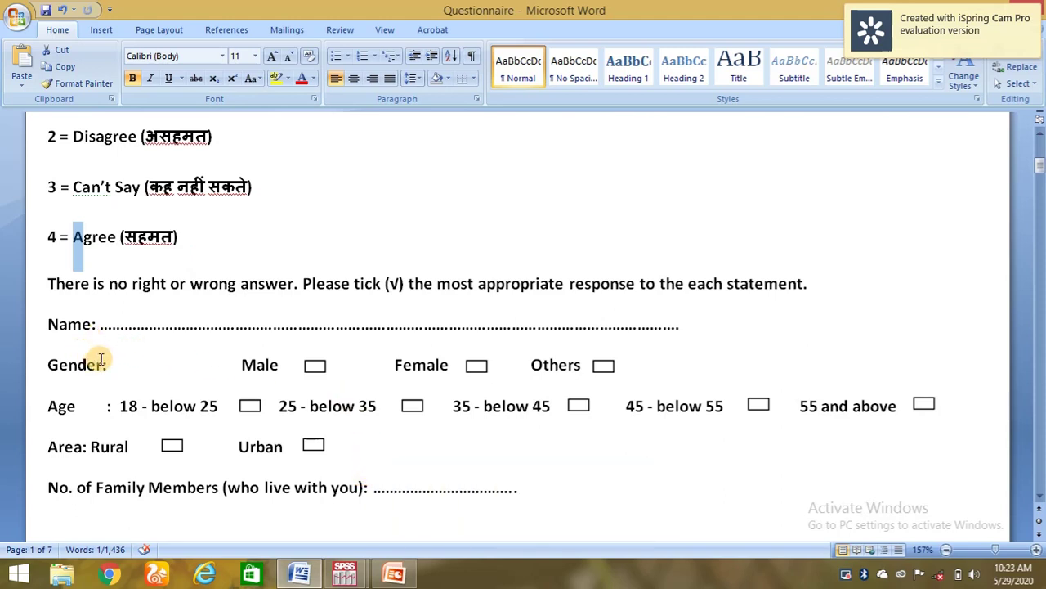
scroll(93, 362, "down", 1)
left_click_drag(49, 267, 88, 267)
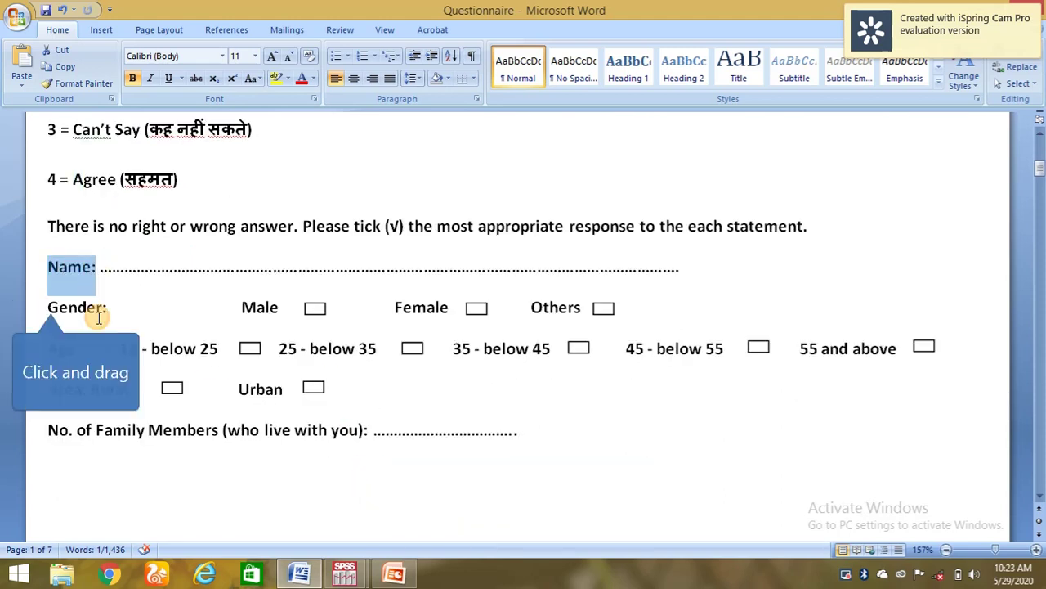
left_click_drag(49, 309, 88, 304)
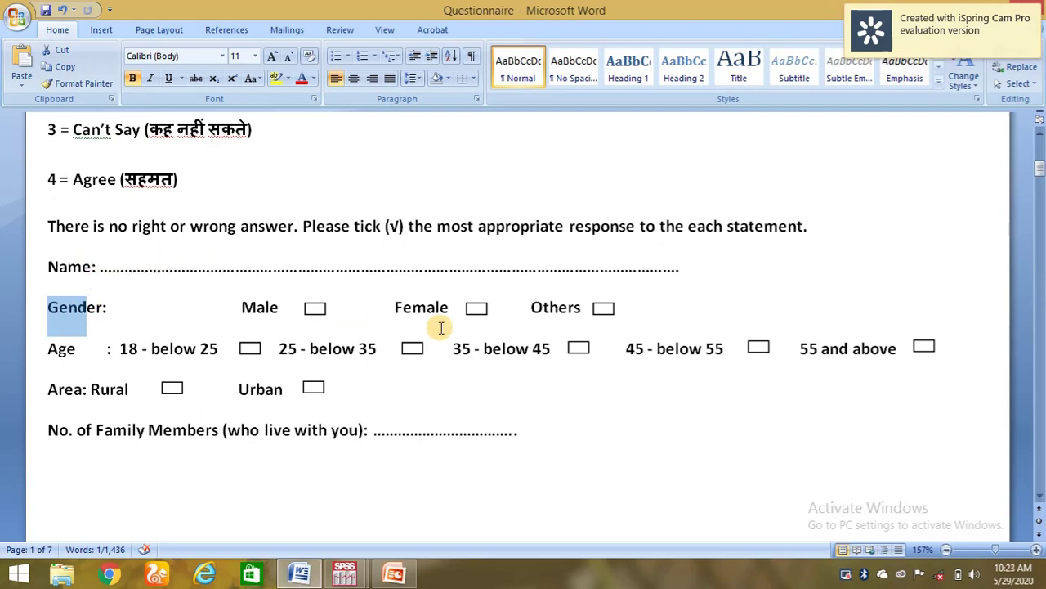
left_click_drag(49, 352, 77, 348)
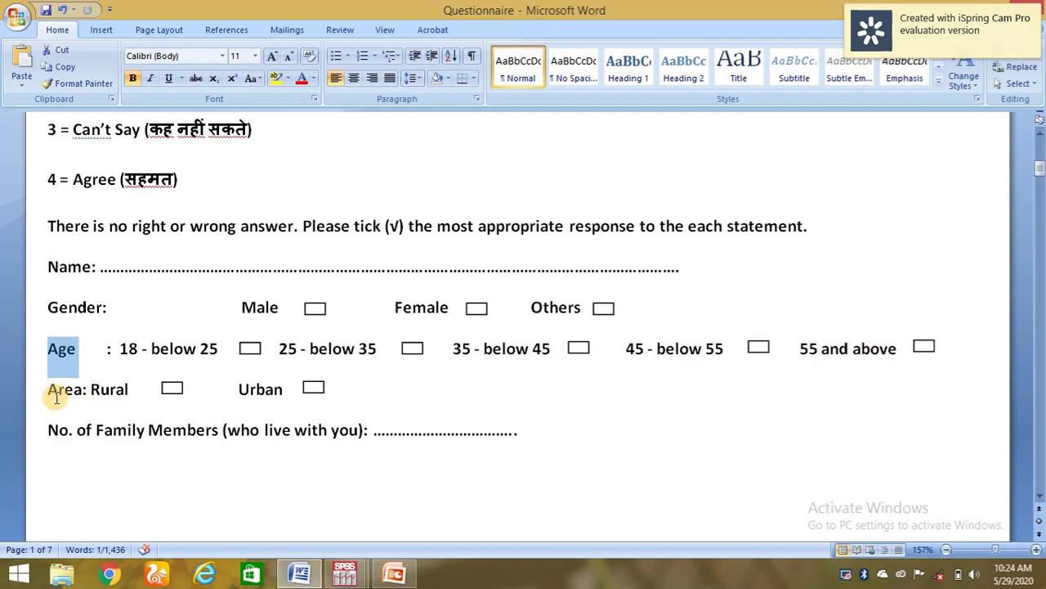
left_click_drag(49, 391, 90, 391)
Look through the numbered food wastage statements and their 1 to 5 response options, and return to the questionnaire's beginning
scroll(378, 435, "down", 1)
scroll(377, 435, "down", 1)
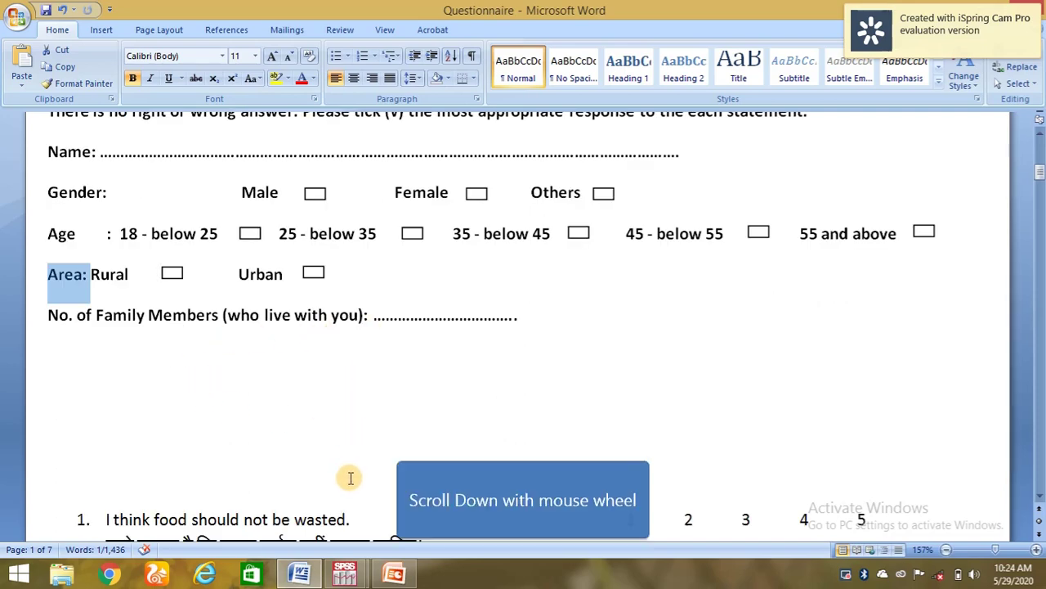
scroll(349, 476, "down", 2)
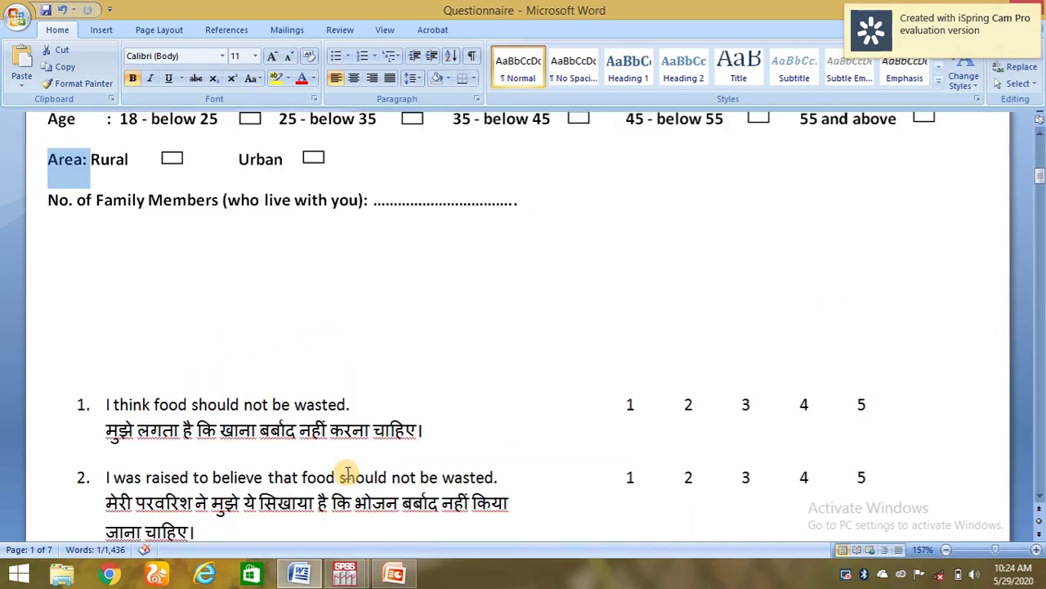
scroll(348, 474, "down", 6)
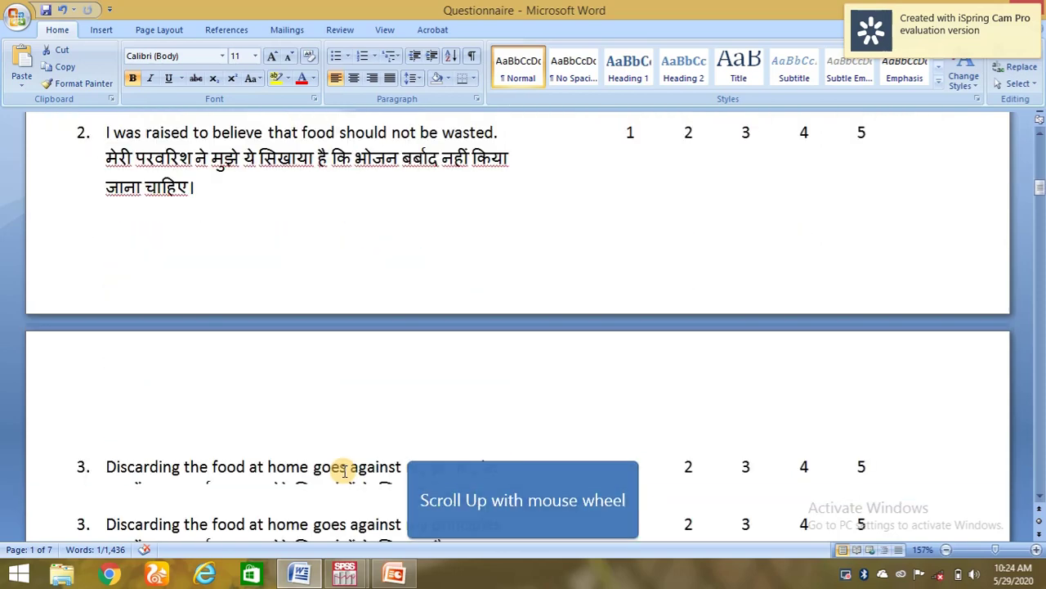
scroll(344, 470, "up", 6)
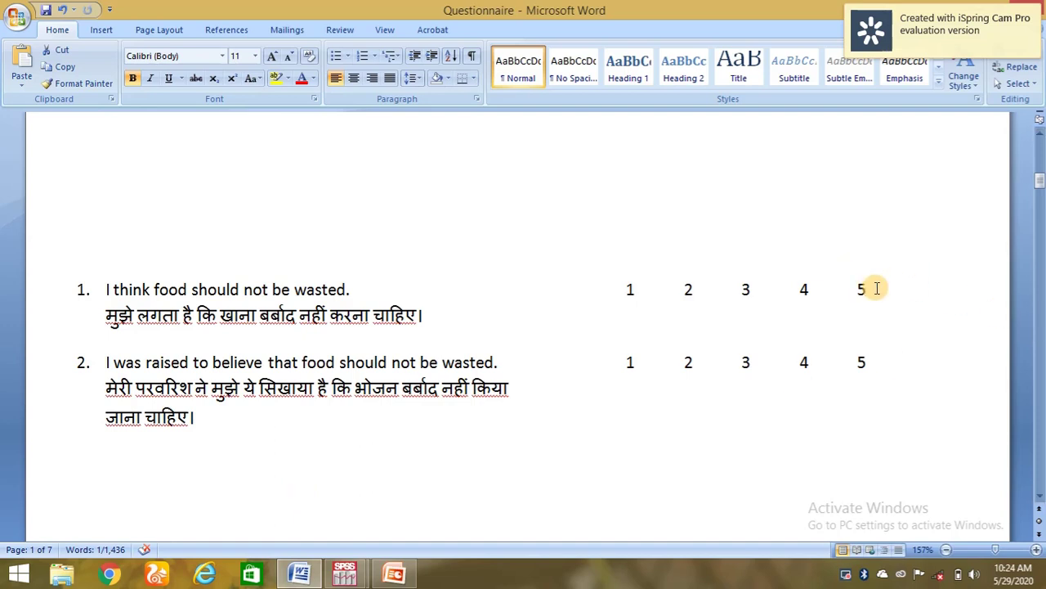
left_click(632, 289)
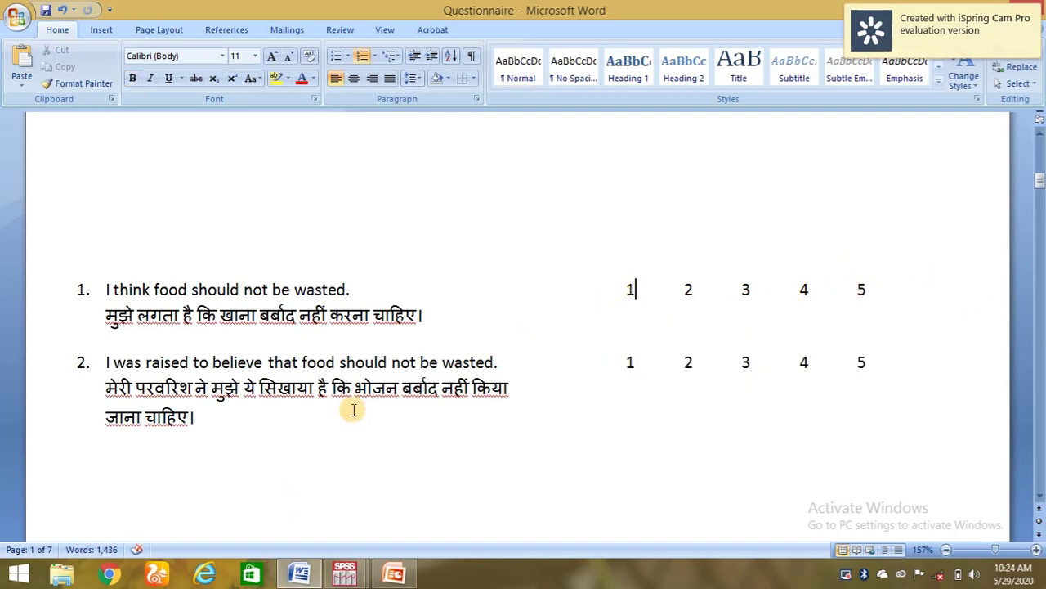
left_click(205, 366)
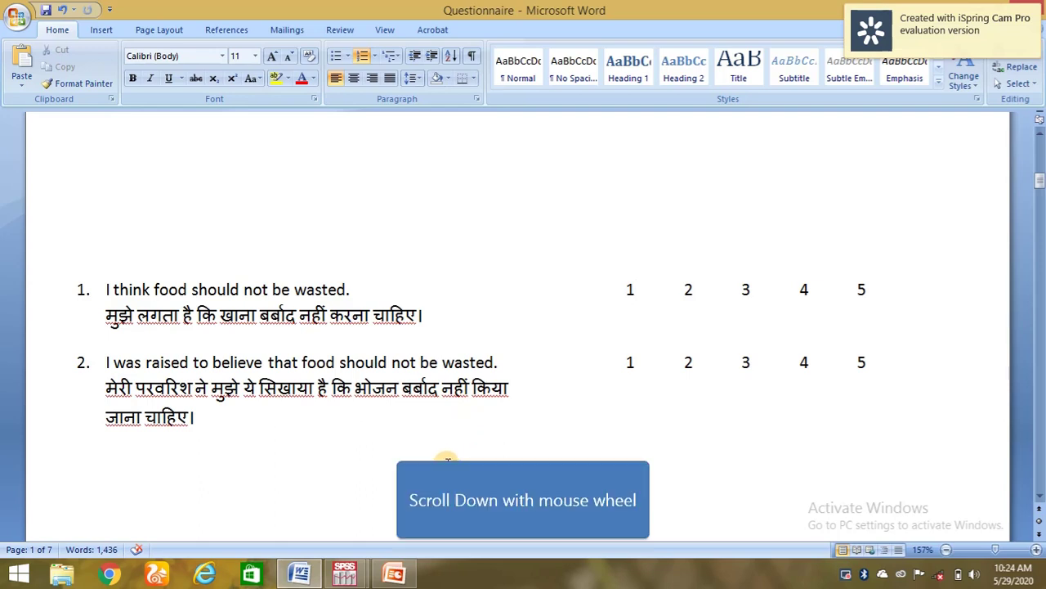
scroll(444, 460, "down", 6)
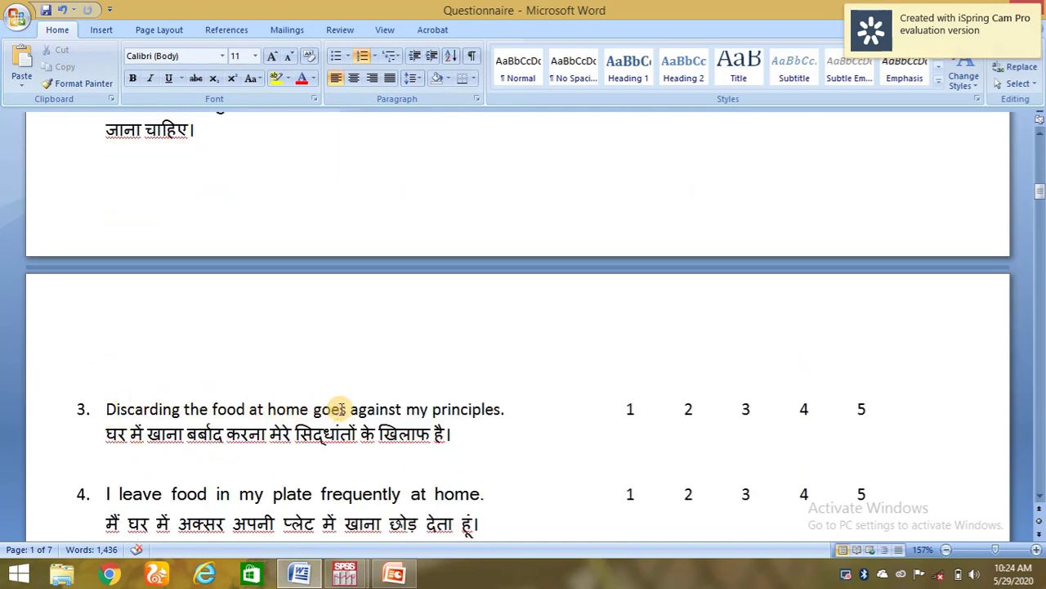
scroll(448, 452, "up", 7)
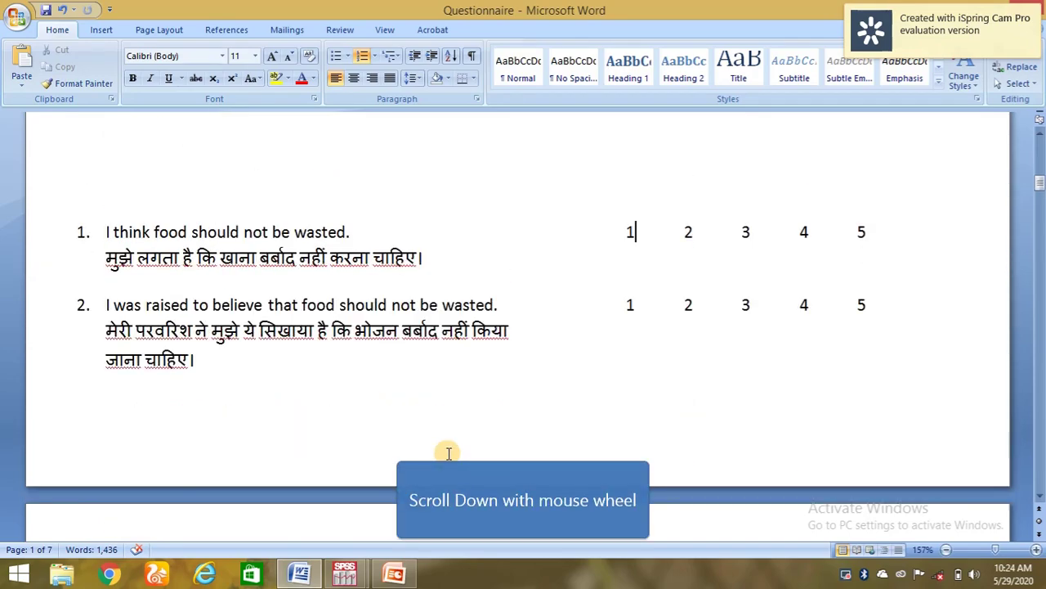
scroll(448, 453, "down", 20)
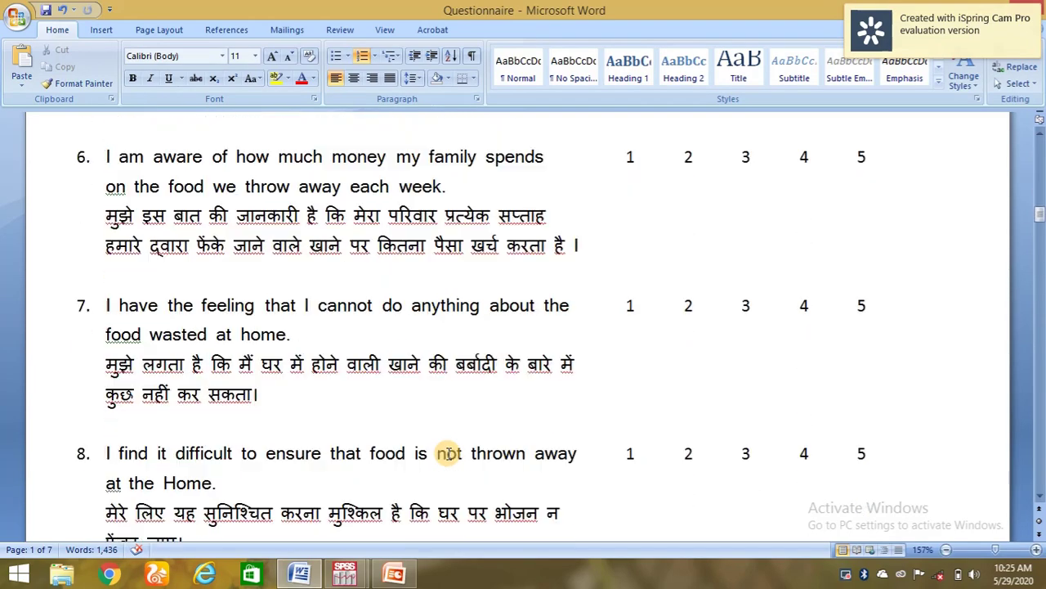
scroll(448, 452, "down", 20)
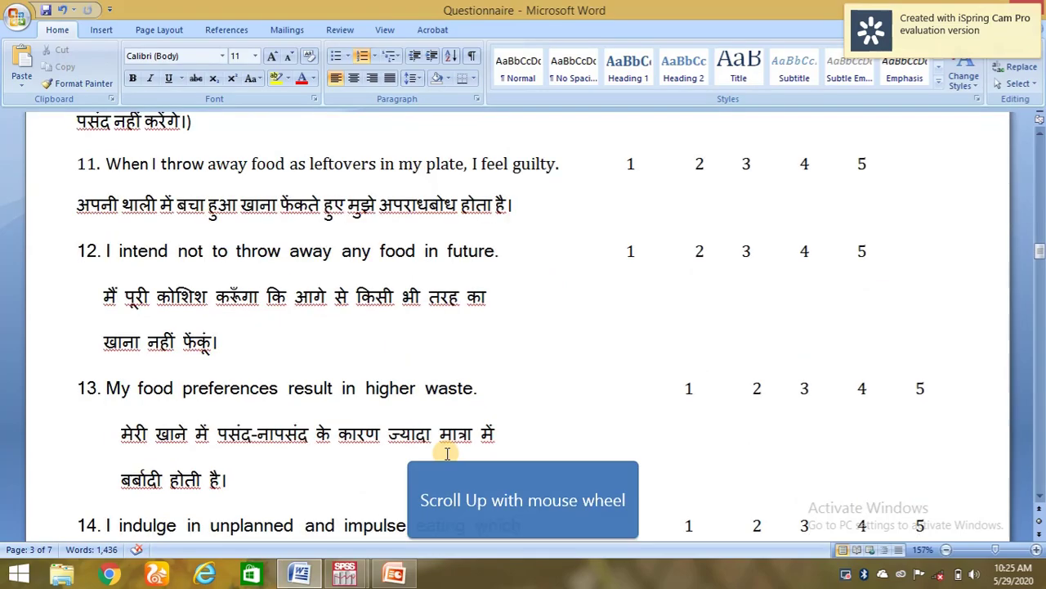
scroll(448, 452, "up", 20)
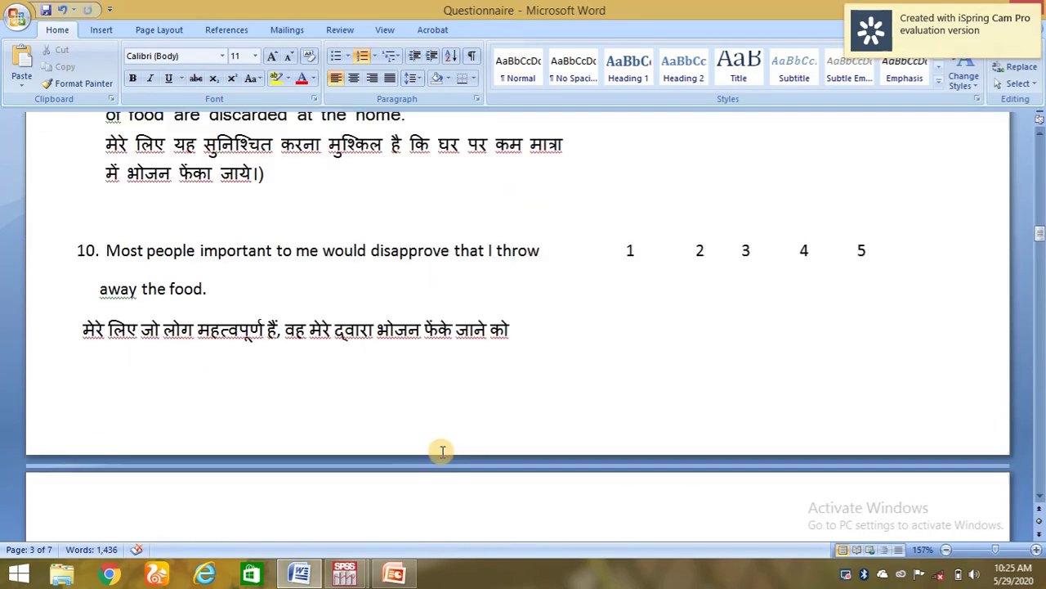
scroll(442, 452, "up", 20)
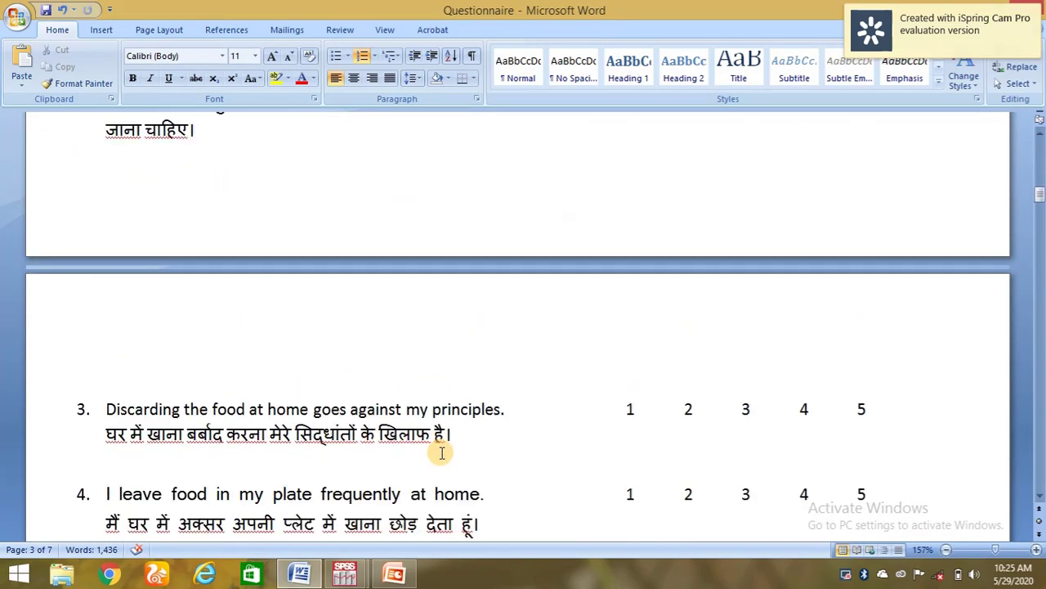
scroll(442, 452, "up", 15)
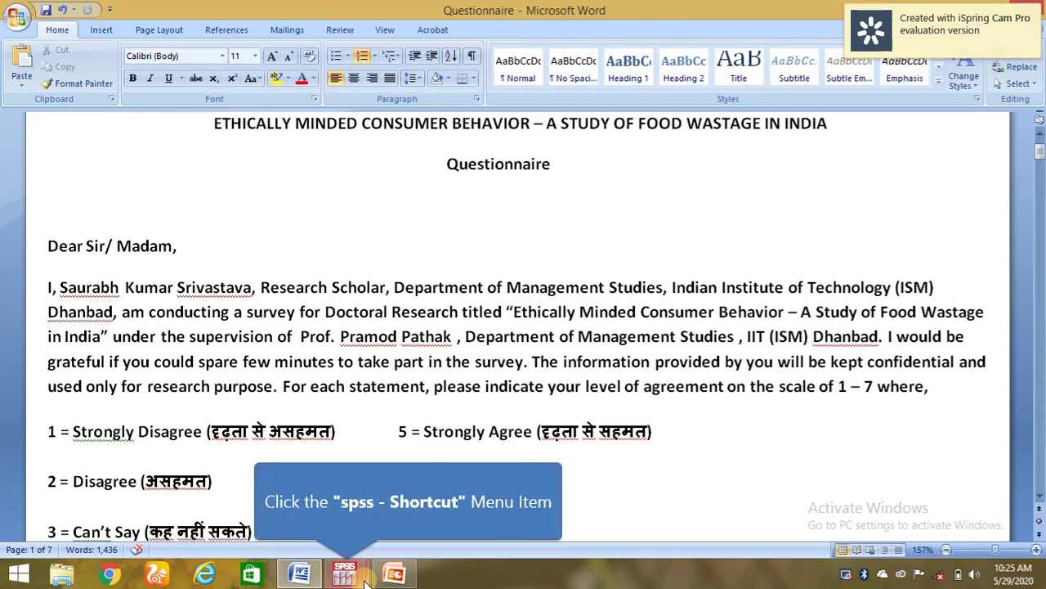
Switch to the Pilot testing Questionnaire.sav dataset in the SPSS Data Editor
mouse_move(348, 574)
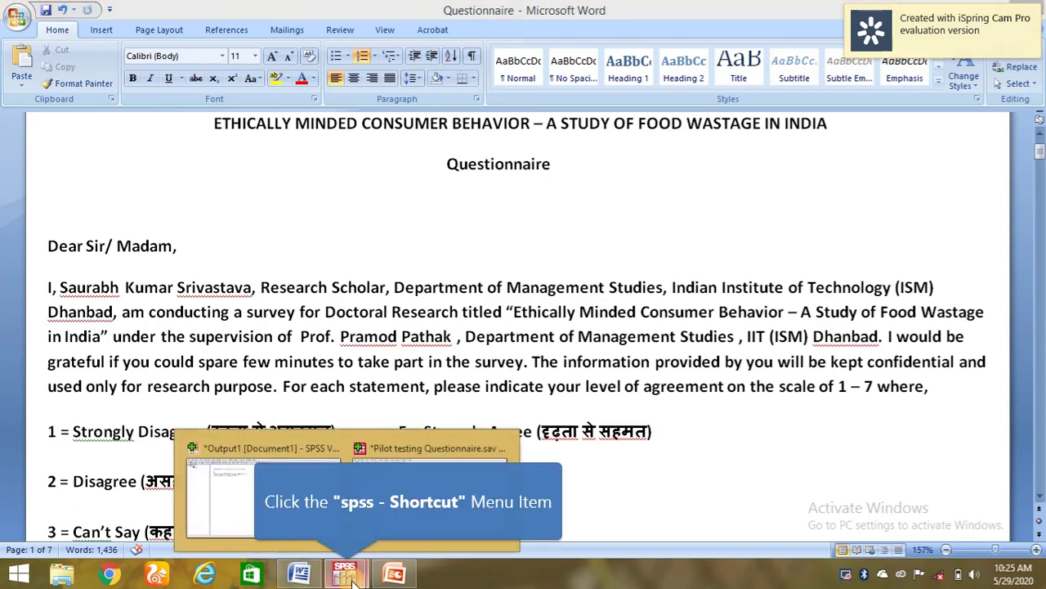
left_click(351, 580)
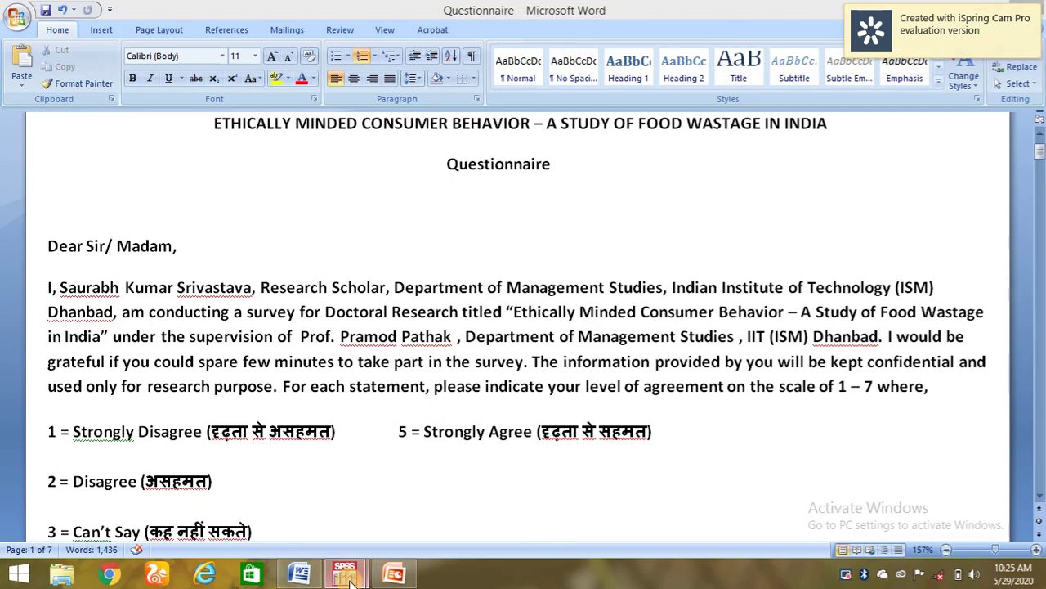
left_click(350, 577)
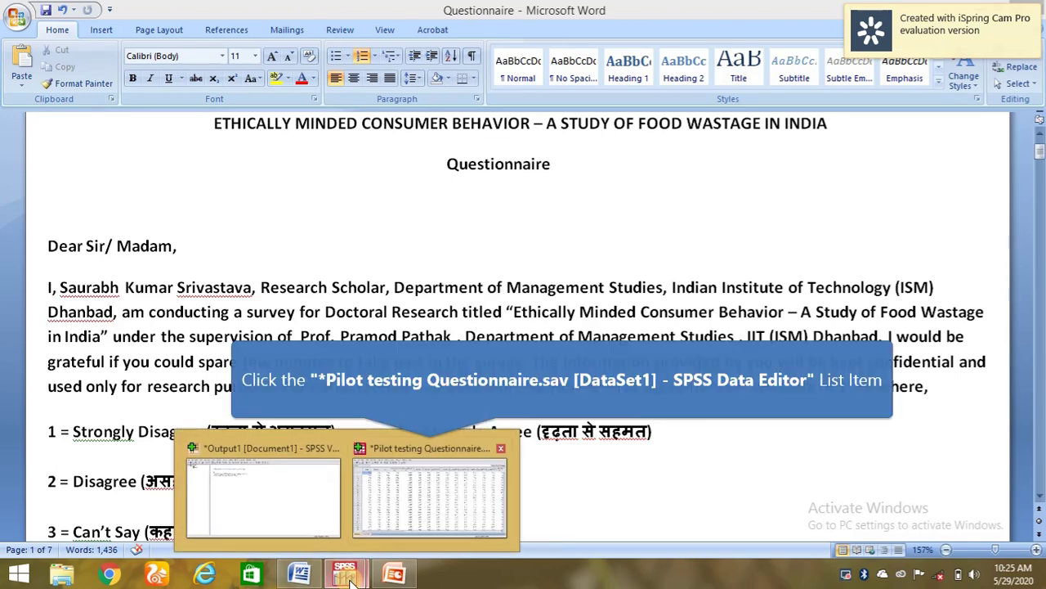
left_click(401, 497)
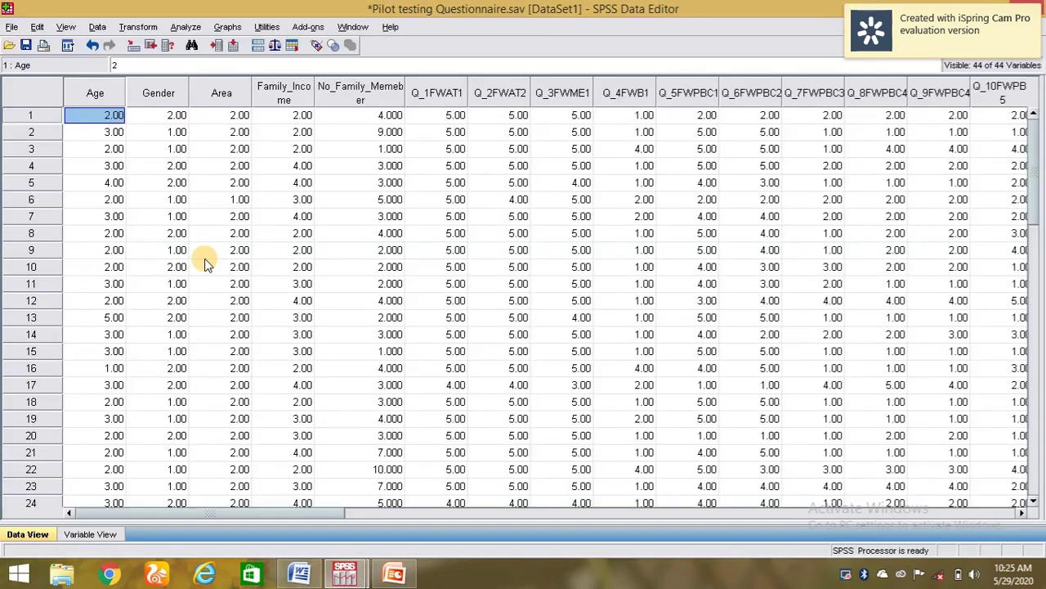
Create a new blank dataset and maximize its Data Editor window
left_click(12, 27)
mouse_move(55, 49)
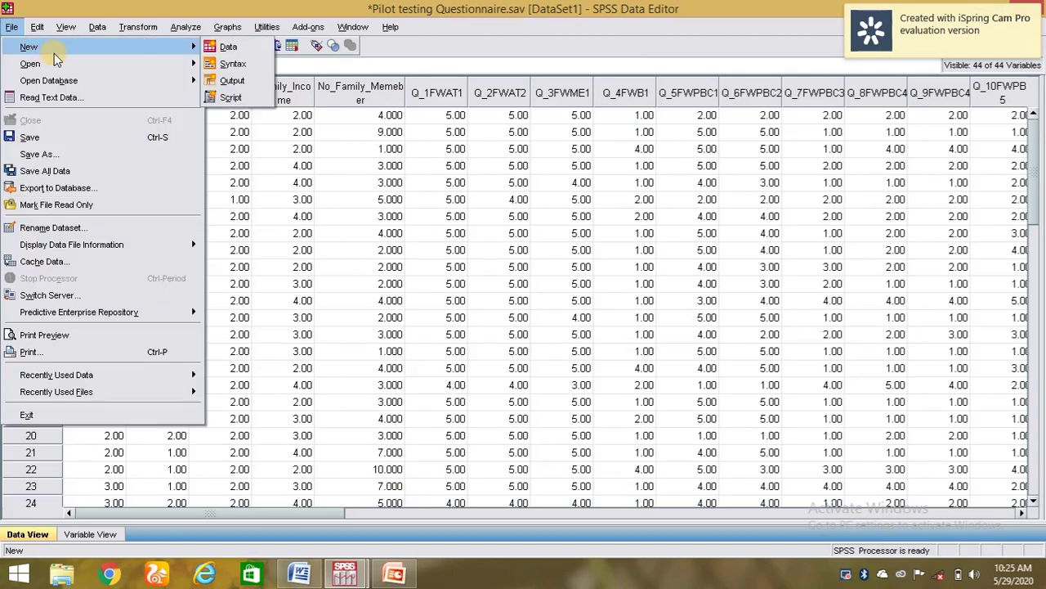
left_click(229, 47)
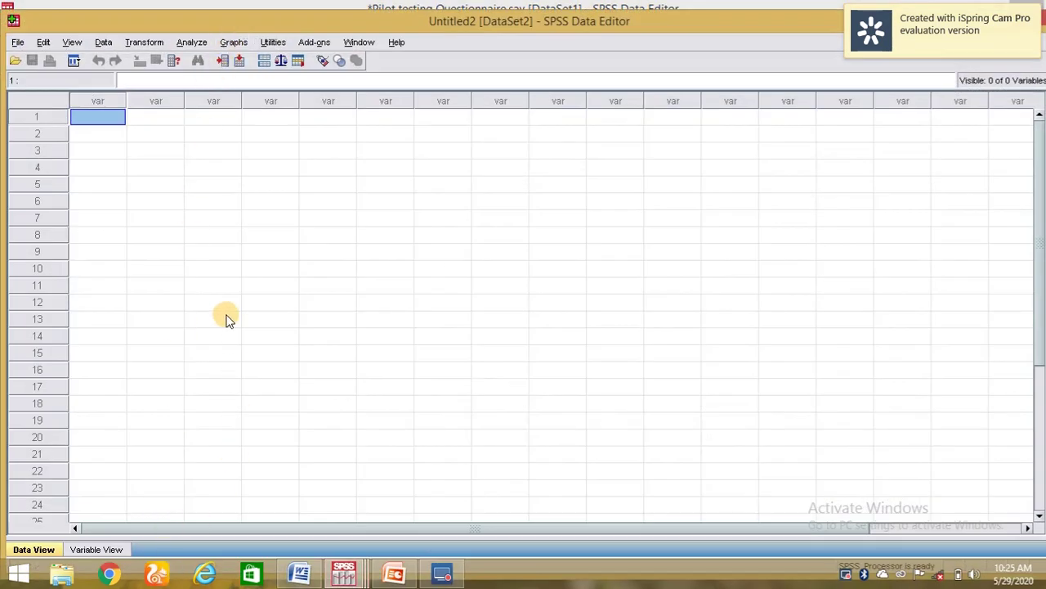
left_click(1004, 21)
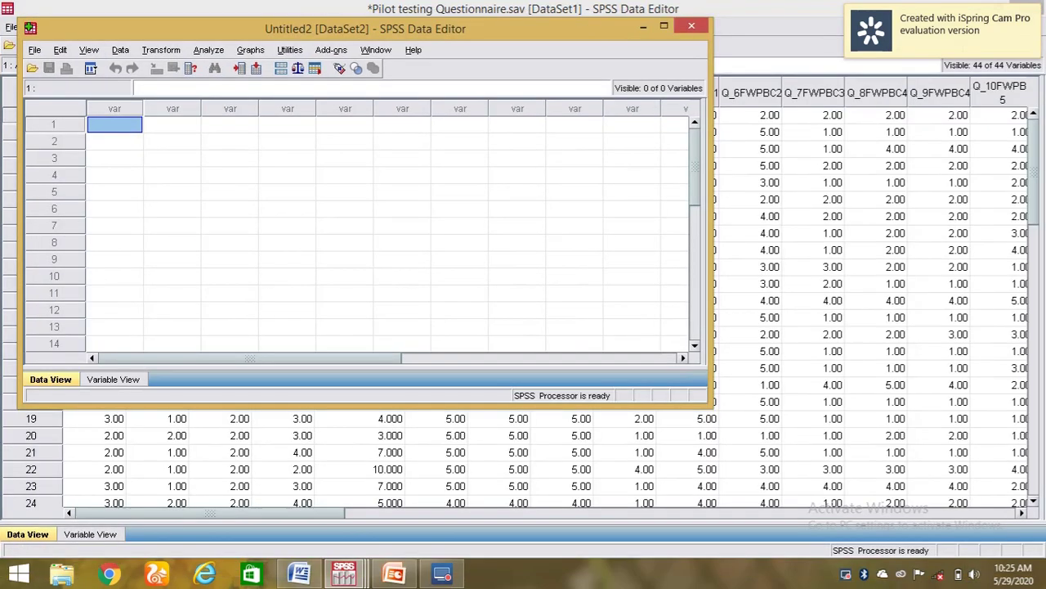
left_click(664, 29)
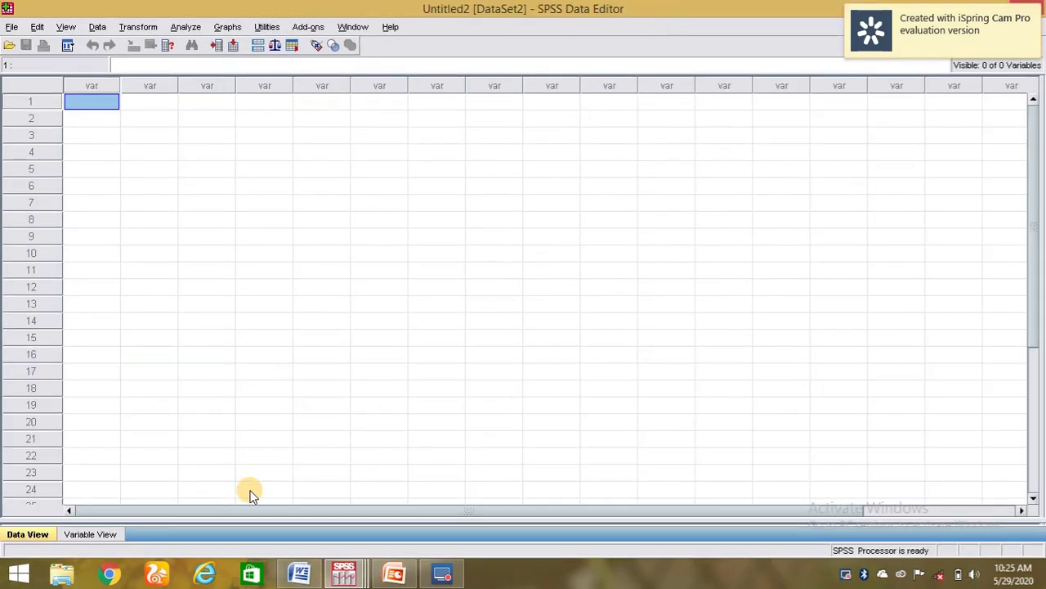
Display the new dataset's Variable View for defining variables
left_click(82, 537)
left_click(23, 536)
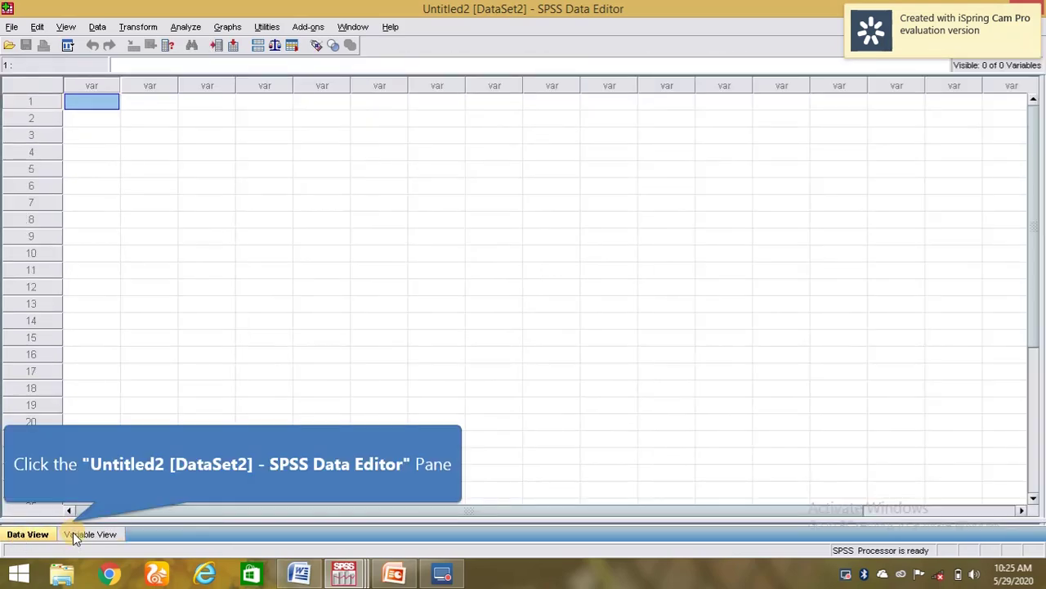
left_click(73, 532)
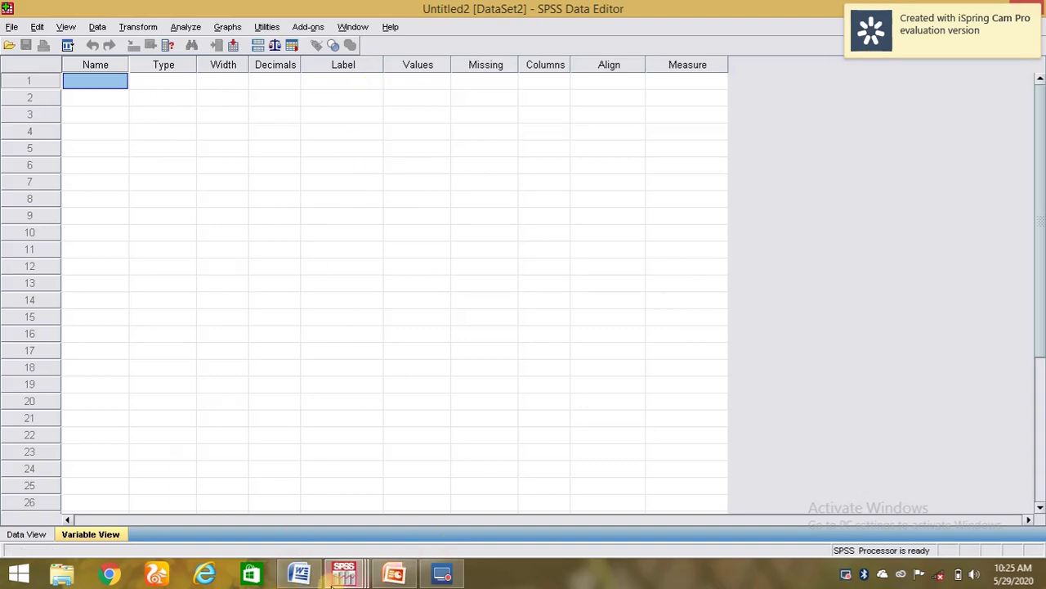
Check the Name field of the questionnaire in Word, and return to the Untitled2 dataset in SPSS
left_click(299, 575)
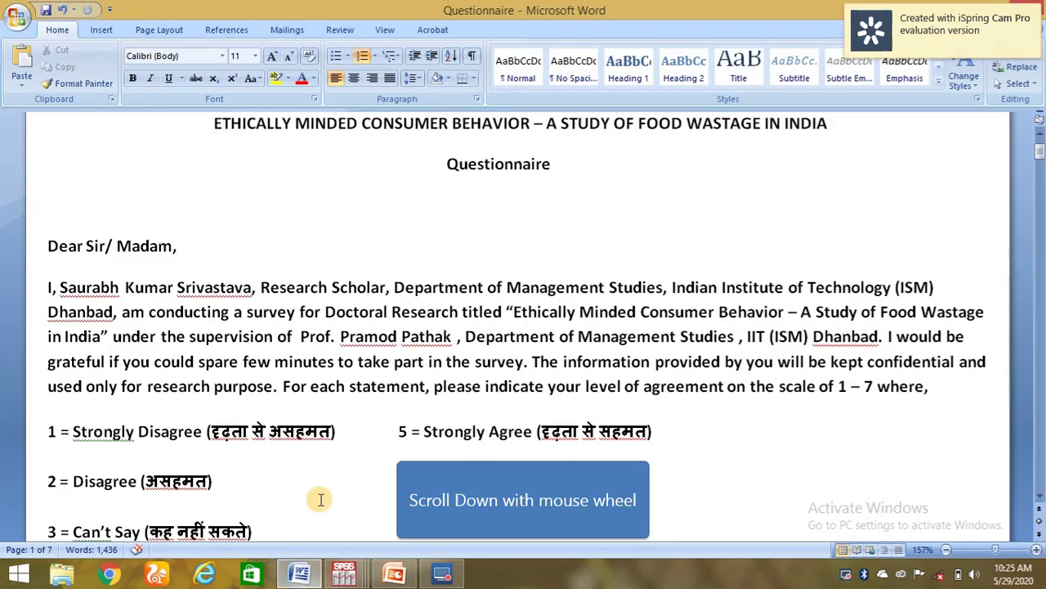
scroll(321, 497, "down", 5)
scroll(321, 498, "down", 4)
left_click(47, 208)
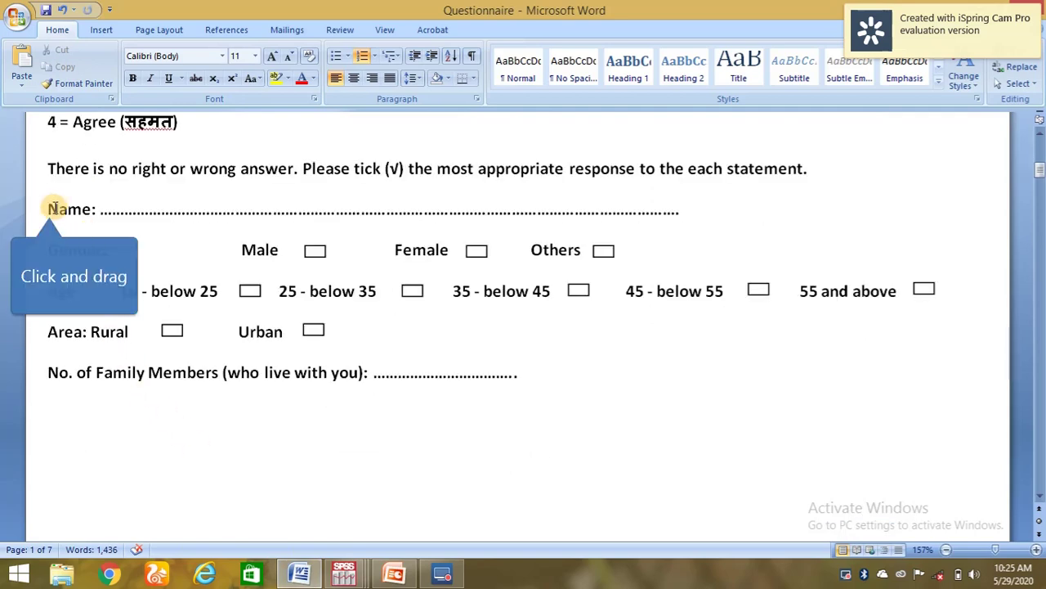
left_click_drag(47, 208, 82, 210)
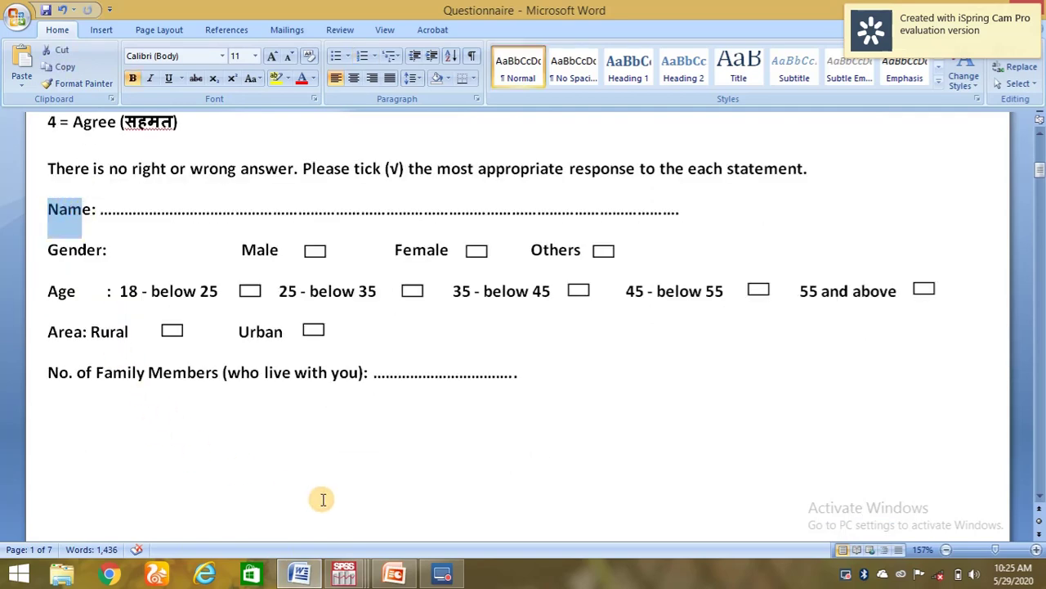
left_click(344, 574)
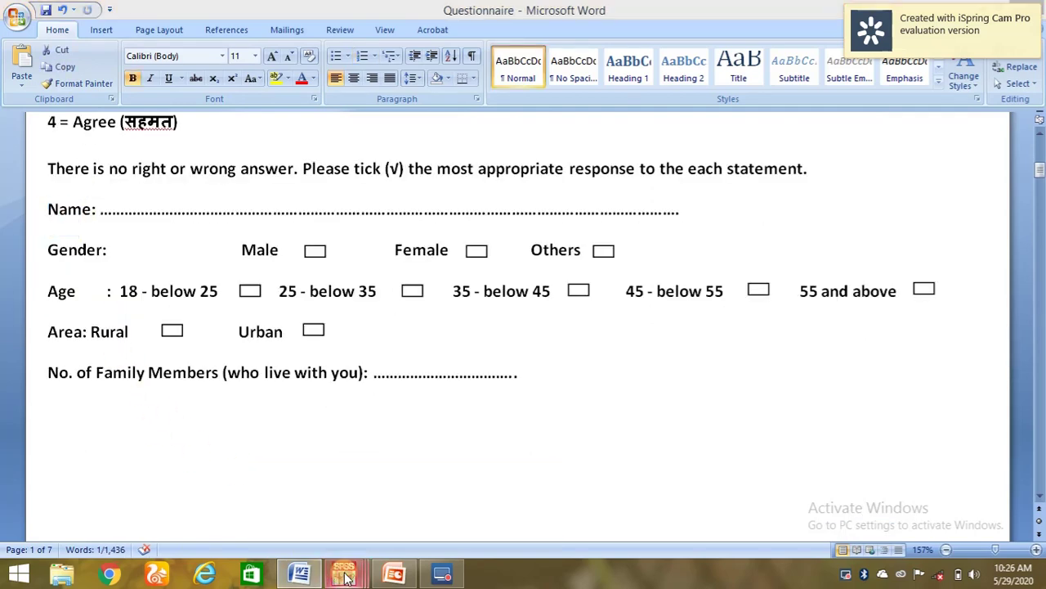
left_click(468, 495)
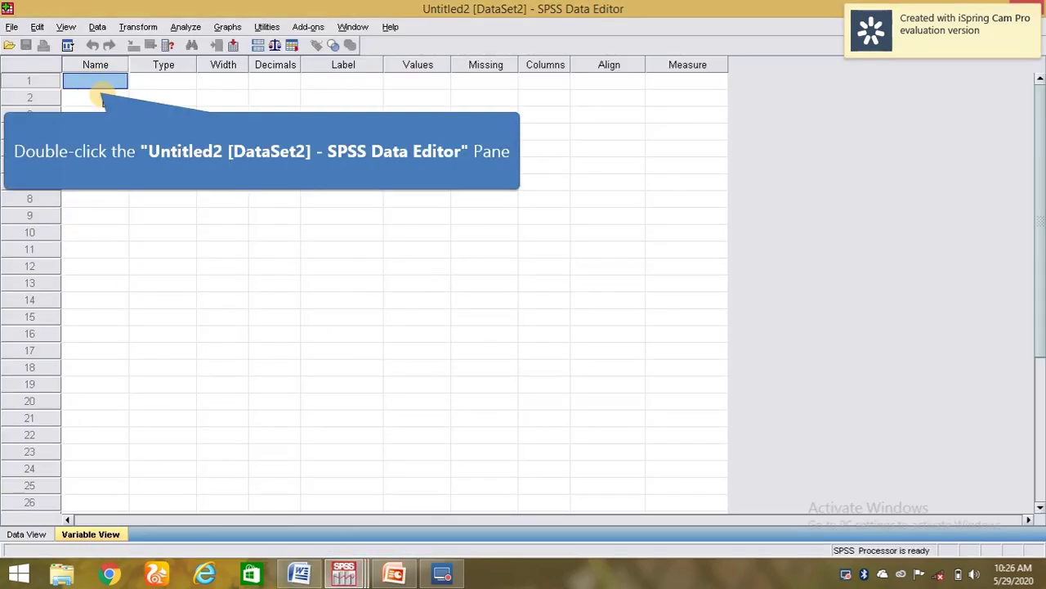
Define the first variable with the name Name and the variable type String
double_click(101, 81)
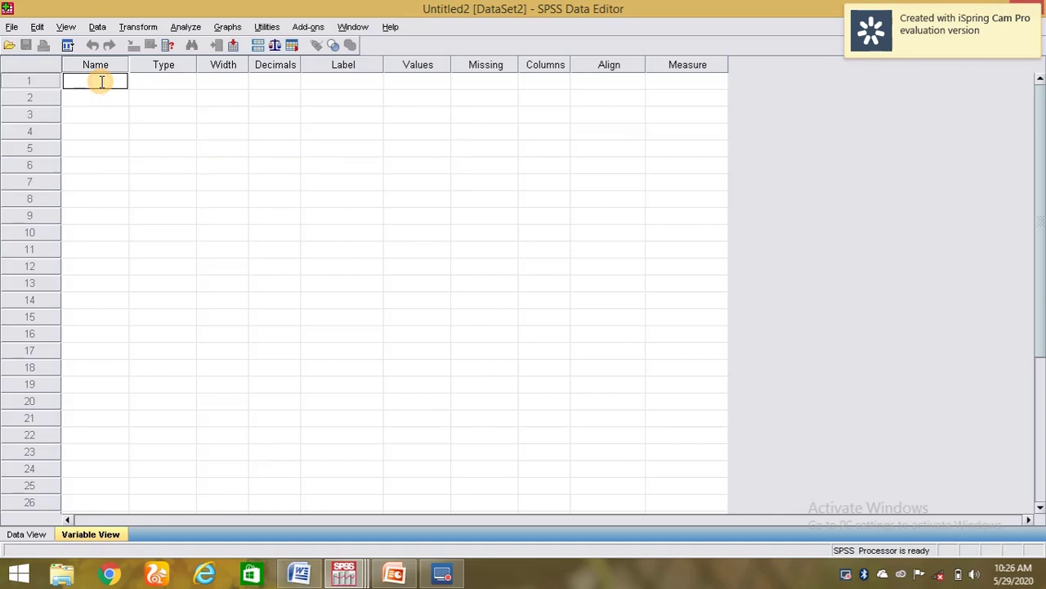
type("Name")
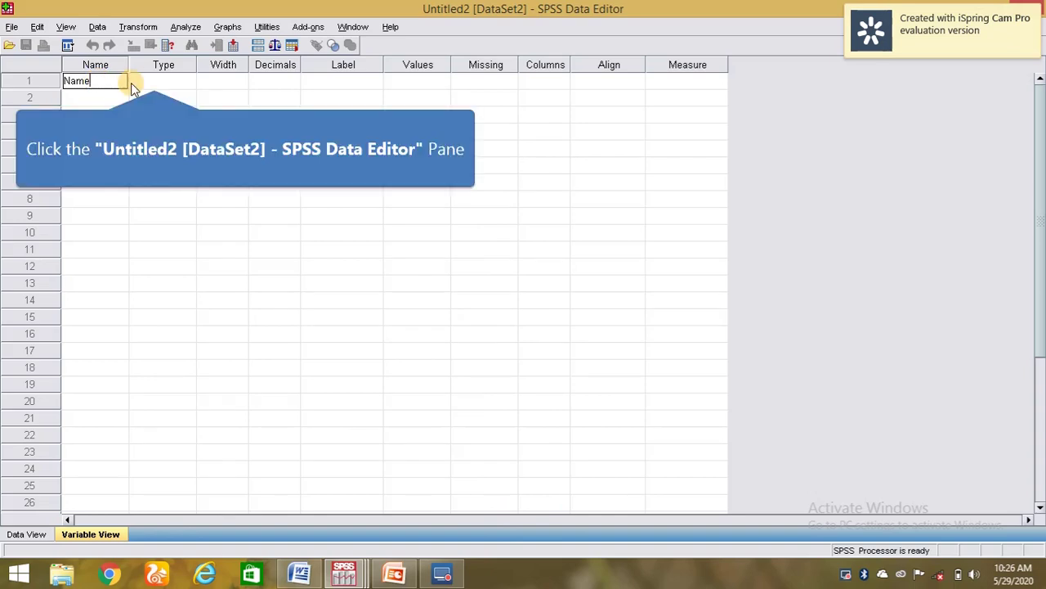
left_click(155, 81)
left_click(182, 84)
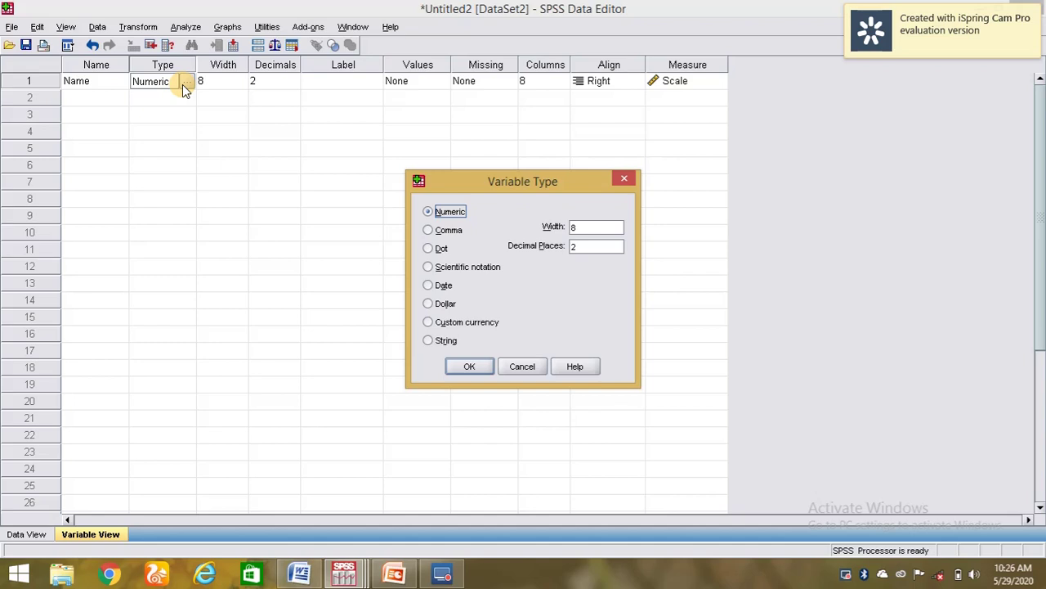
left_click(429, 340)
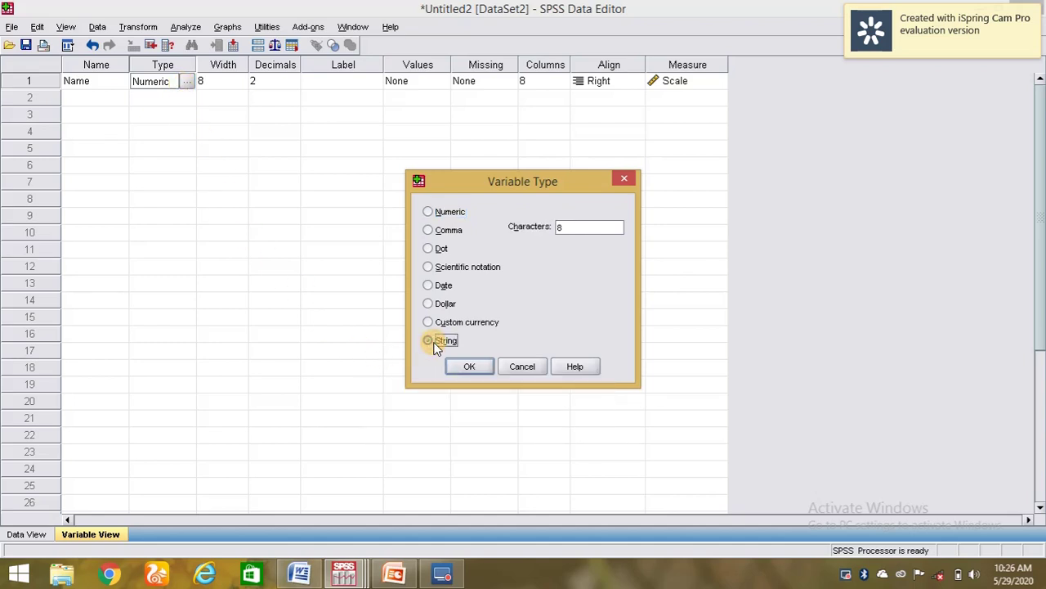
left_click(470, 366)
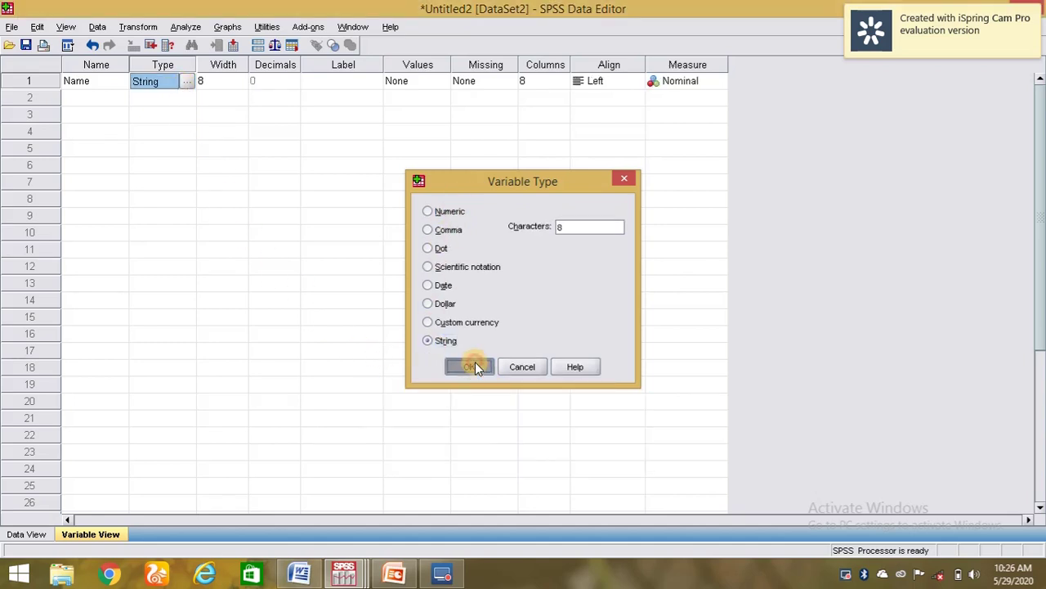
Set the Name variable's width to 20
left_click(229, 85)
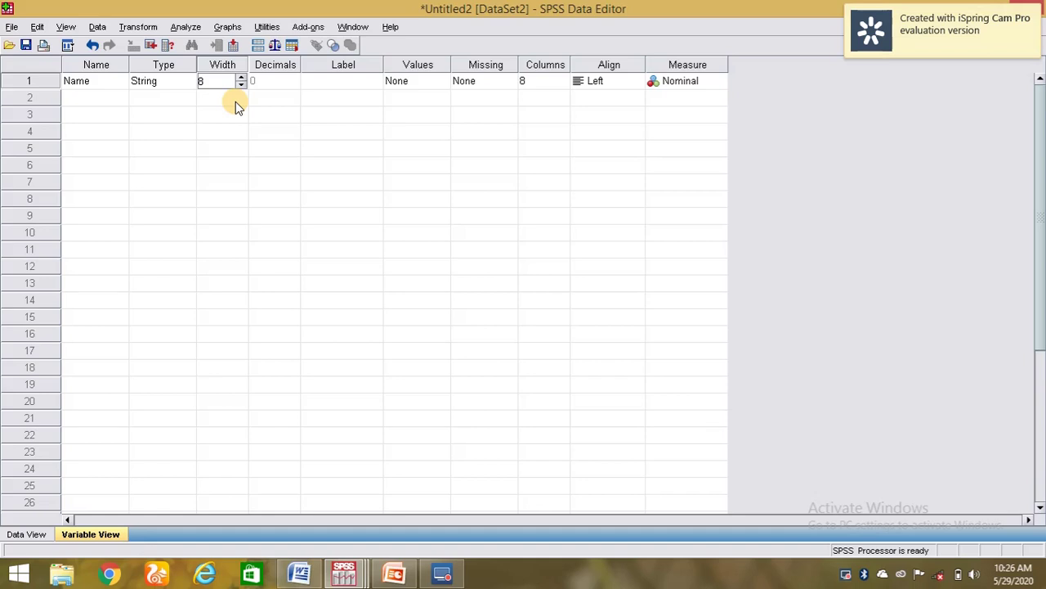
left_click(242, 78)
left_click(241, 78)
left_click(242, 77)
left_click(241, 78)
left_click(242, 78)
left_click(241, 78)
left_click(241, 78)
left_click(241, 78)
left_click(242, 78)
left_click(241, 78)
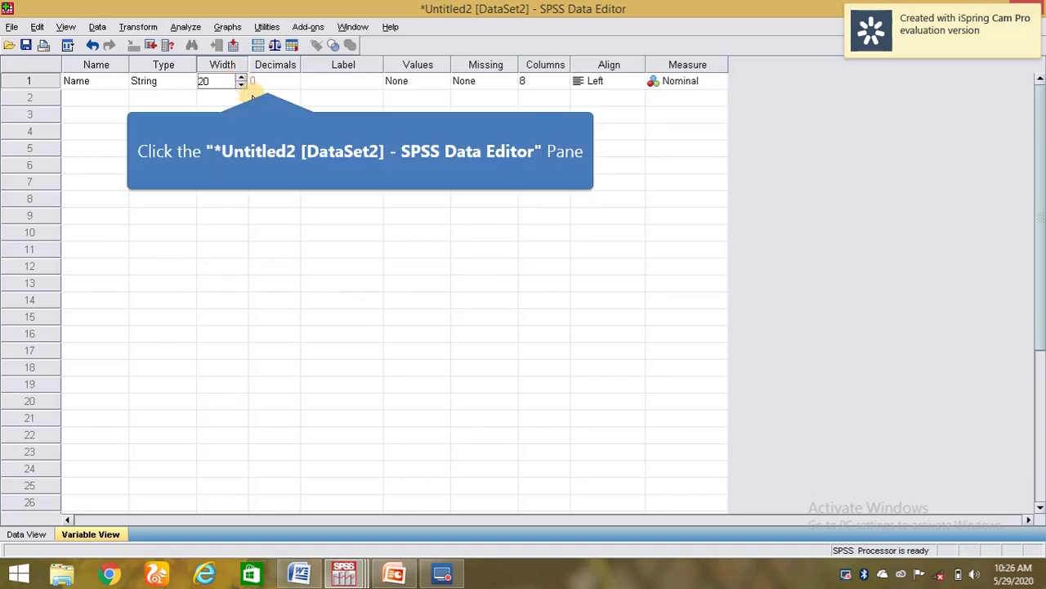
left_click(267, 81)
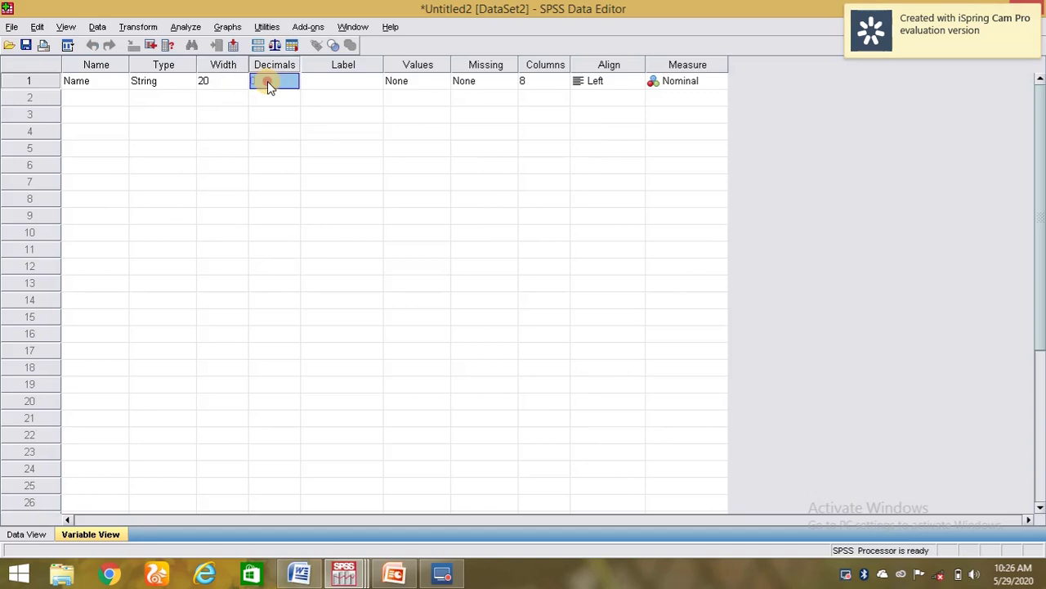
Enter Name as the label of the first variable
double_click(325, 81)
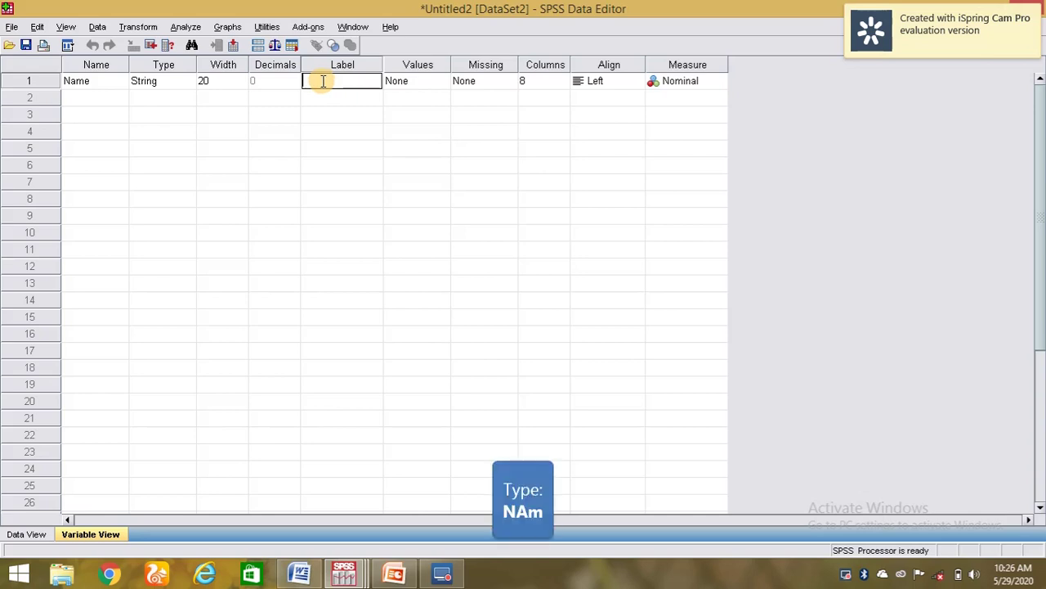
type("NAm")
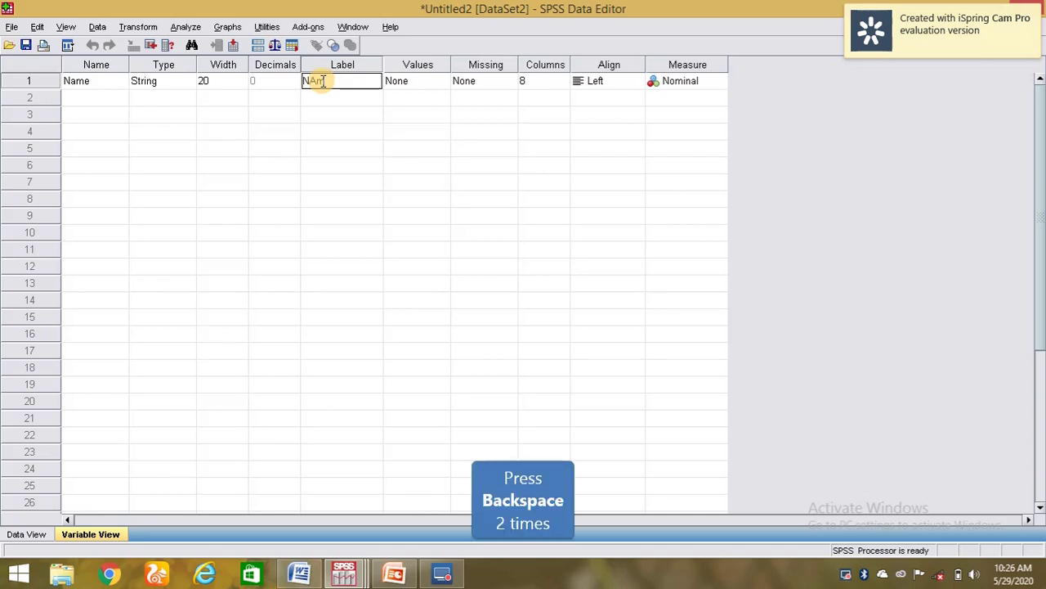
key("BackSpace")
key("BackSpace")
type("ame")
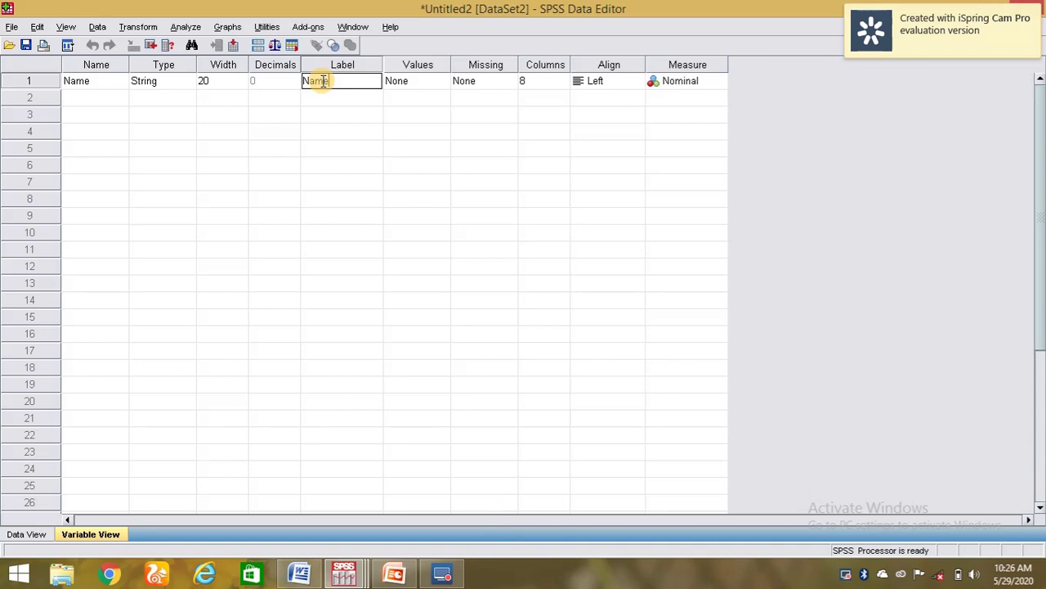
Set the Name variable's alignment to Center
left_click(409, 84)
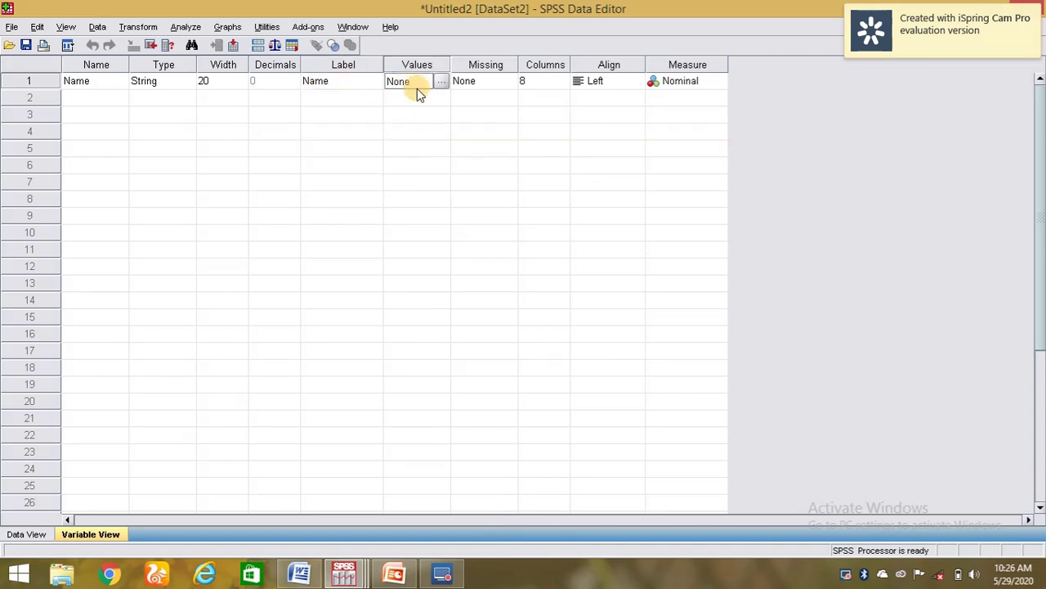
left_click(475, 83)
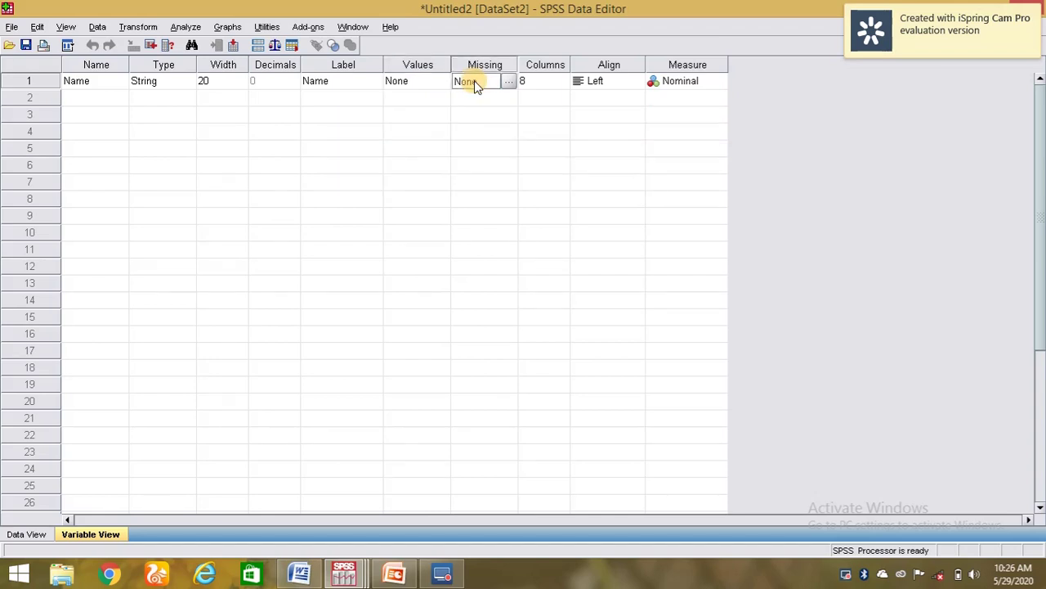
left_click(544, 80)
left_click(590, 81)
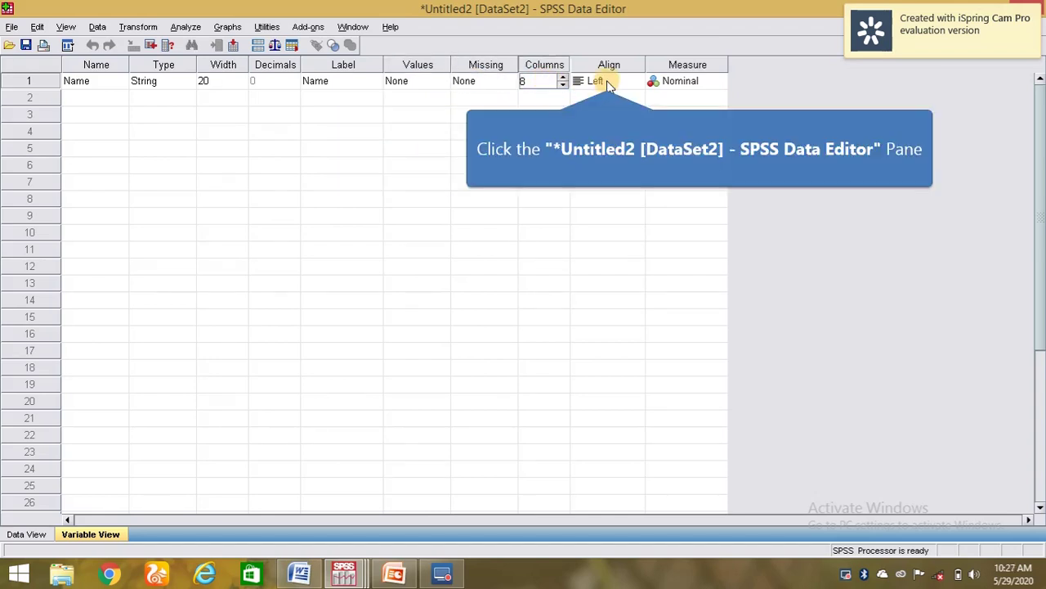
left_click(636, 81)
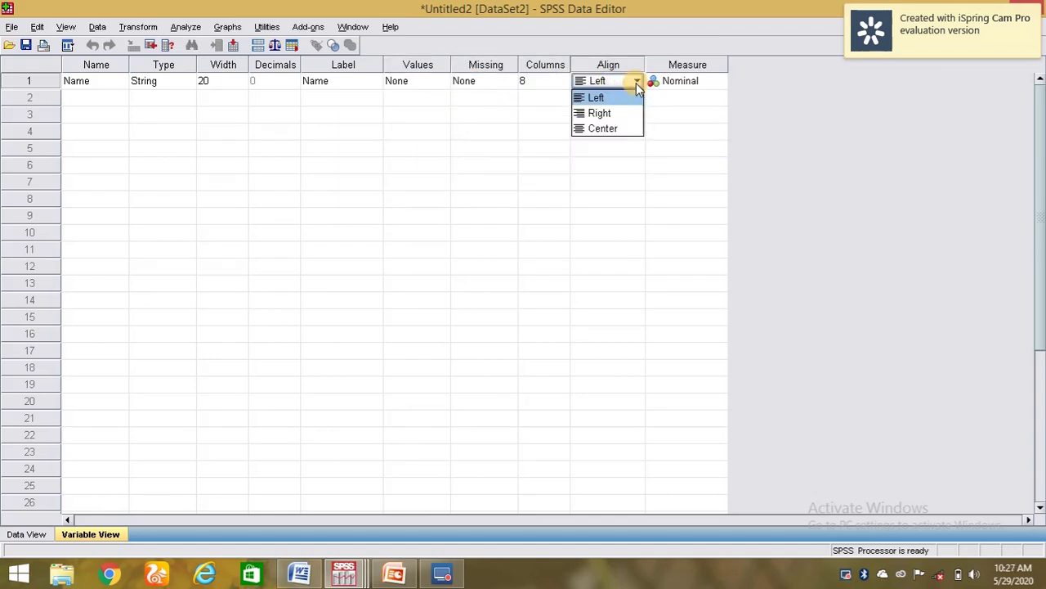
left_click(605, 128)
left_click(682, 81)
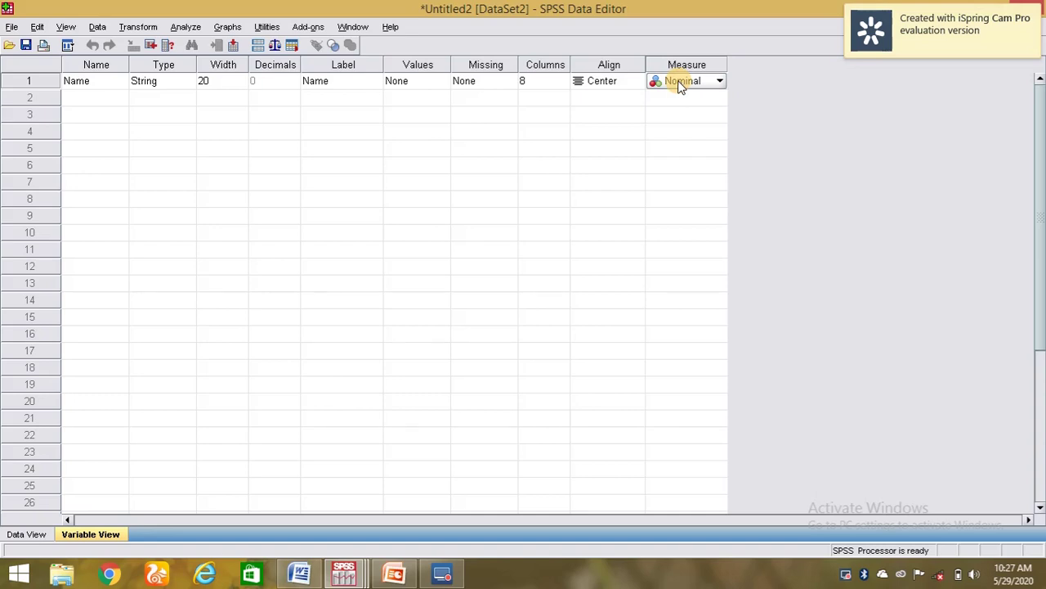
Switch to the questionnaire in Word, check the gender options and copy the word Gender
left_click(117, 101)
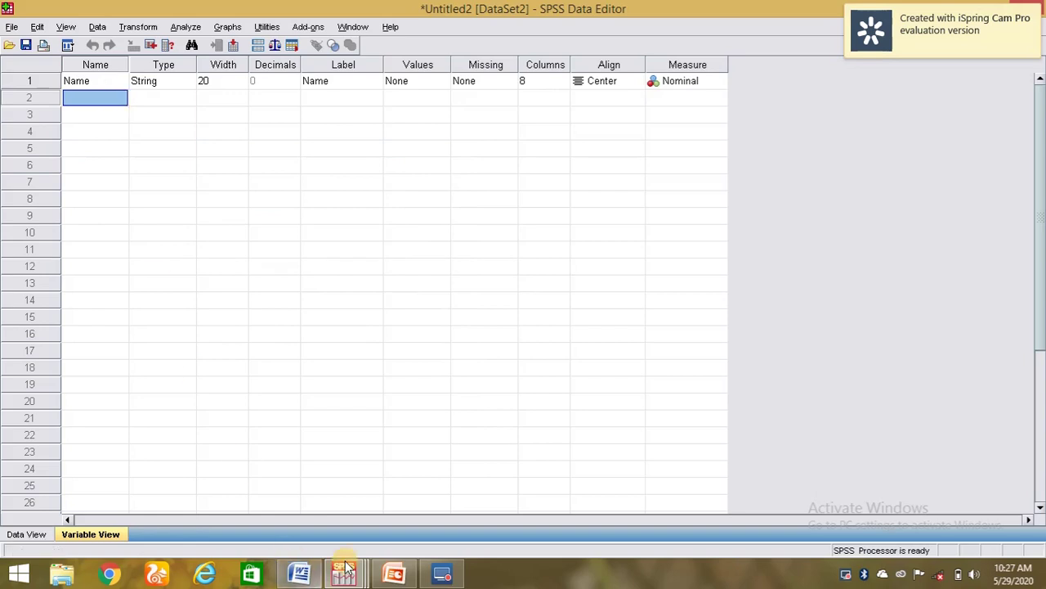
left_click(298, 574)
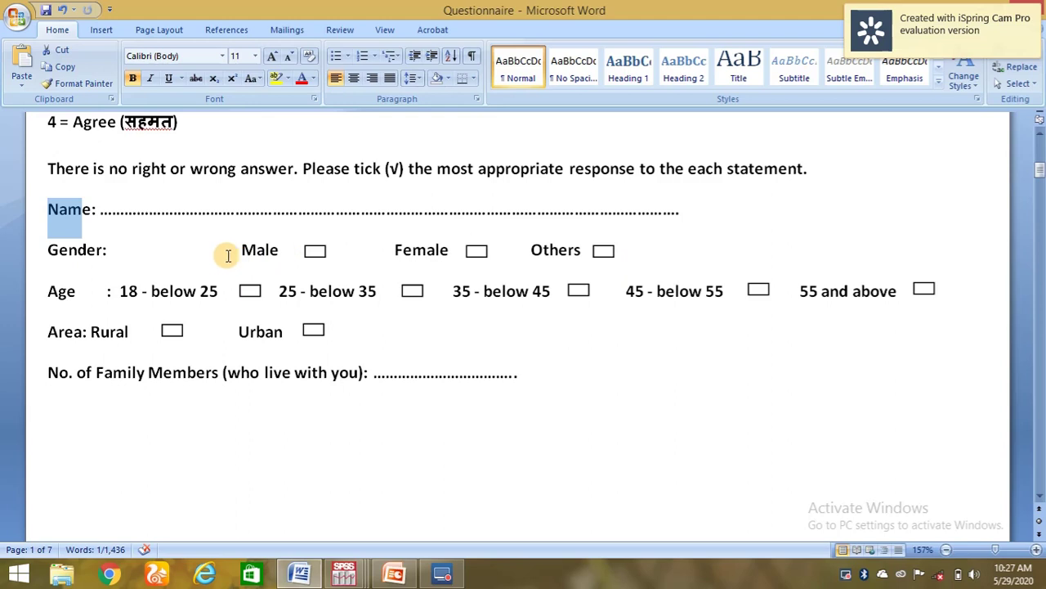
left_click_drag(233, 250, 456, 250)
left_click_drag(538, 250, 572, 250)
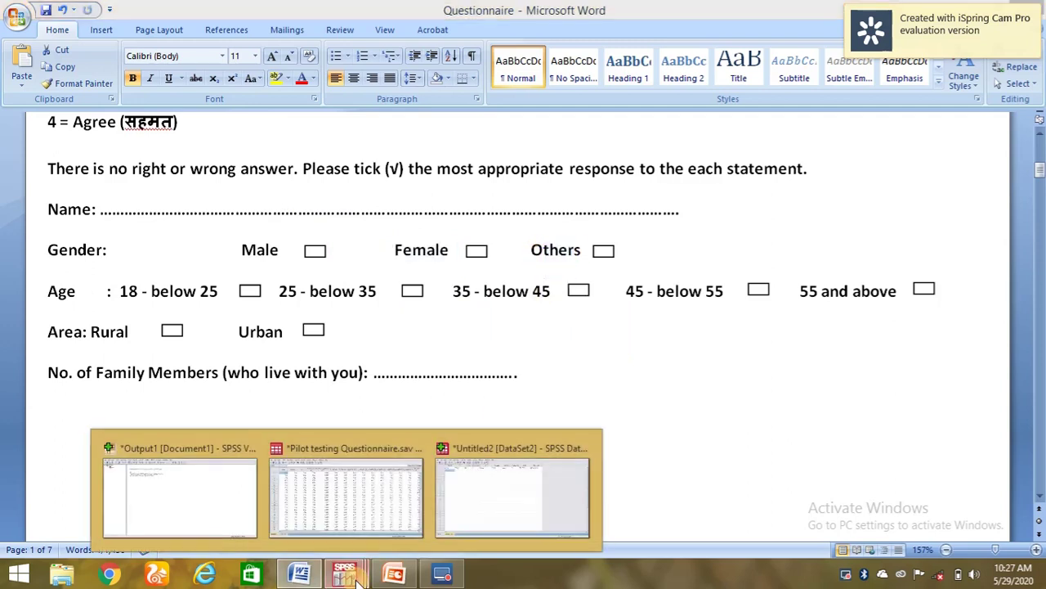
left_click_drag(41, 250, 107, 252)
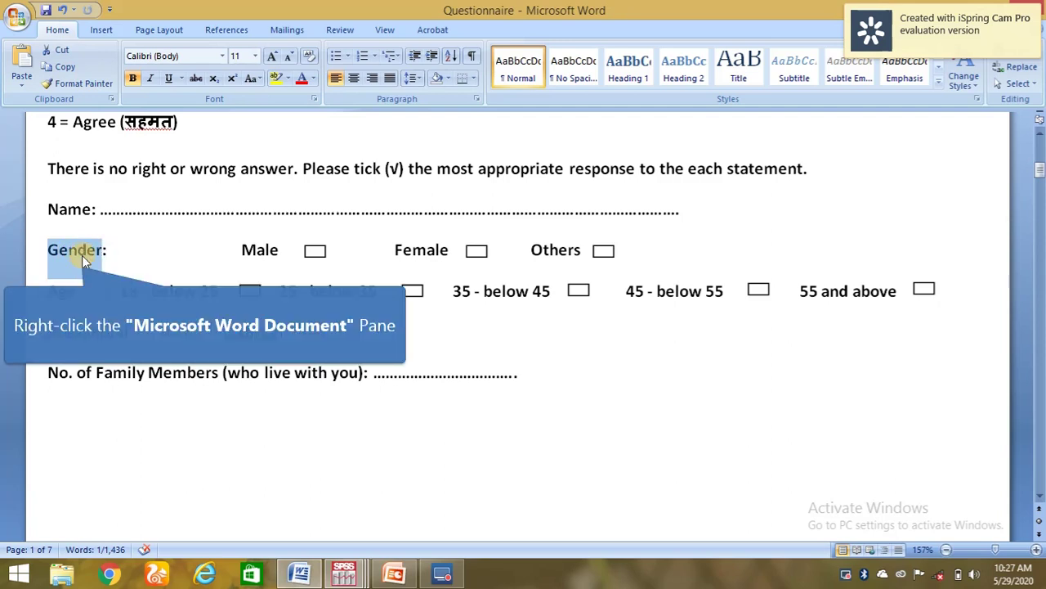
right_click(82, 255)
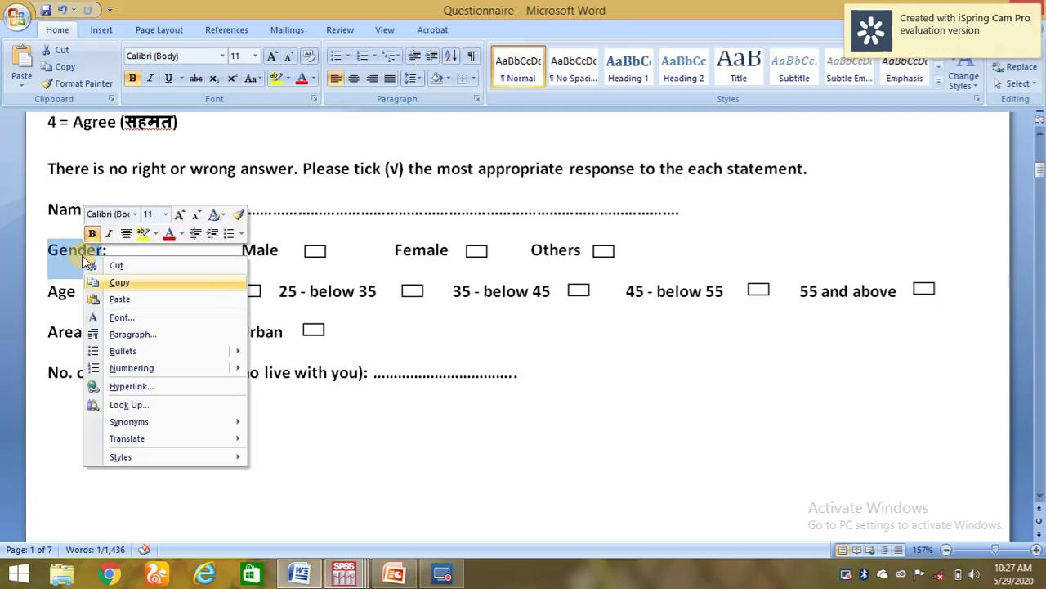
left_click(133, 283)
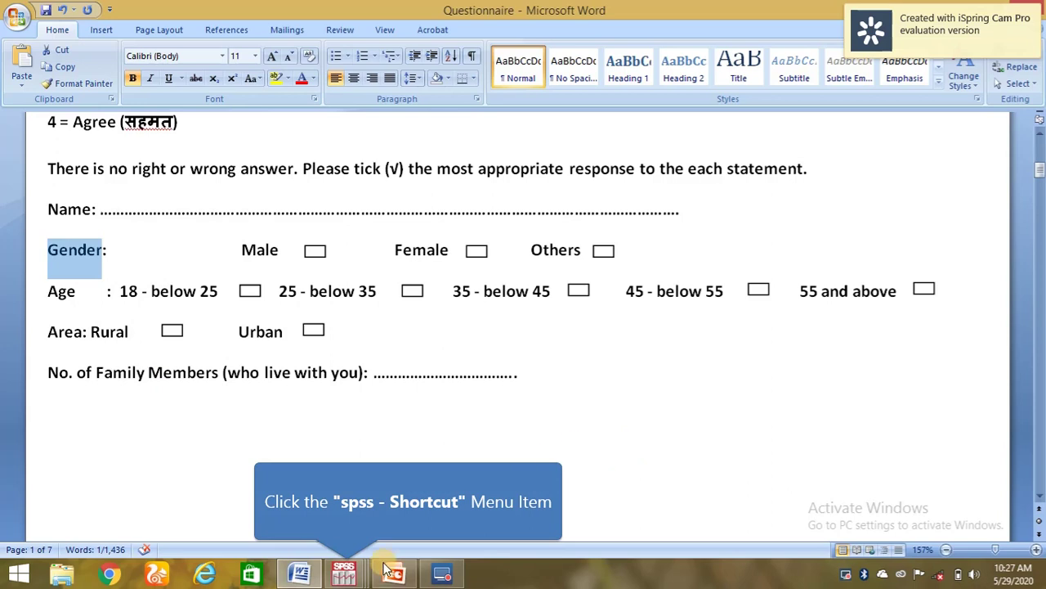
Return to the Untitled2 dataset in SPSS and paste Gender as the second variable's name
left_click(350, 572)
left_click(463, 490)
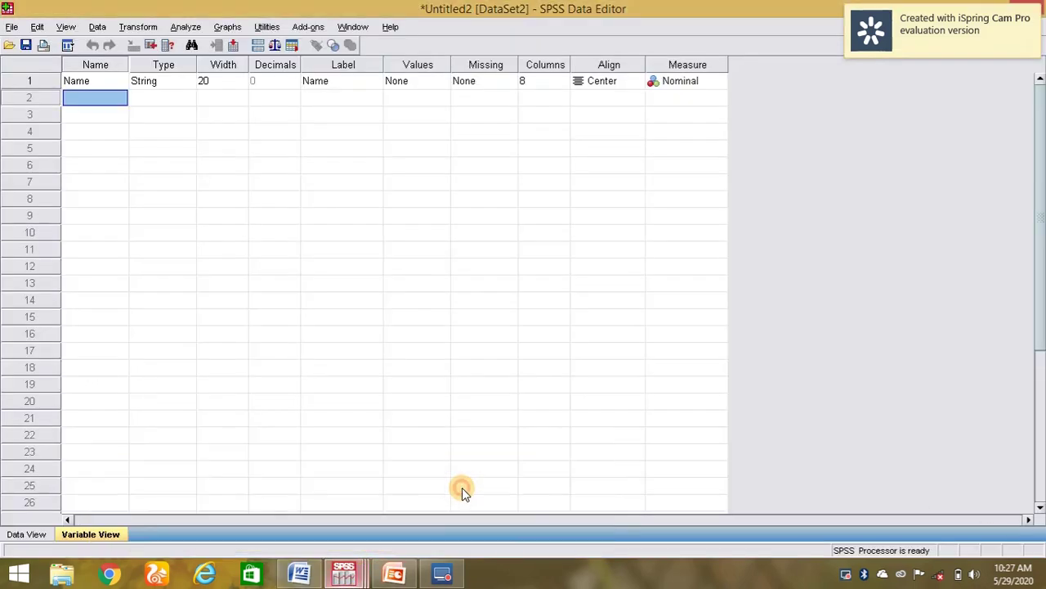
double_click(92, 99)
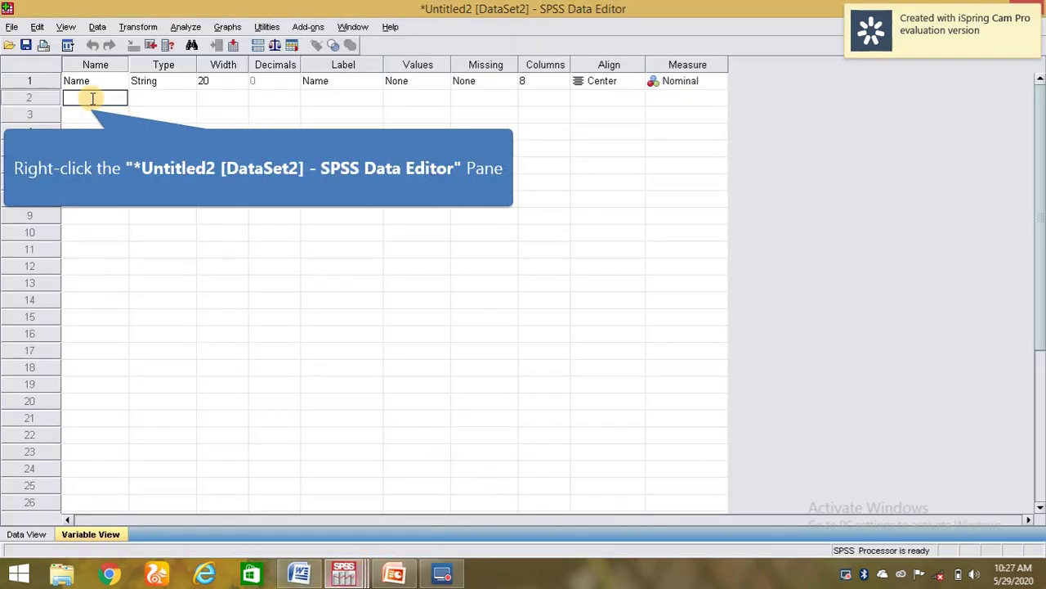
right_click(92, 98)
left_click(123, 179)
Check the Gender variable's type and width, and set its decimals to 0
left_click(159, 97)
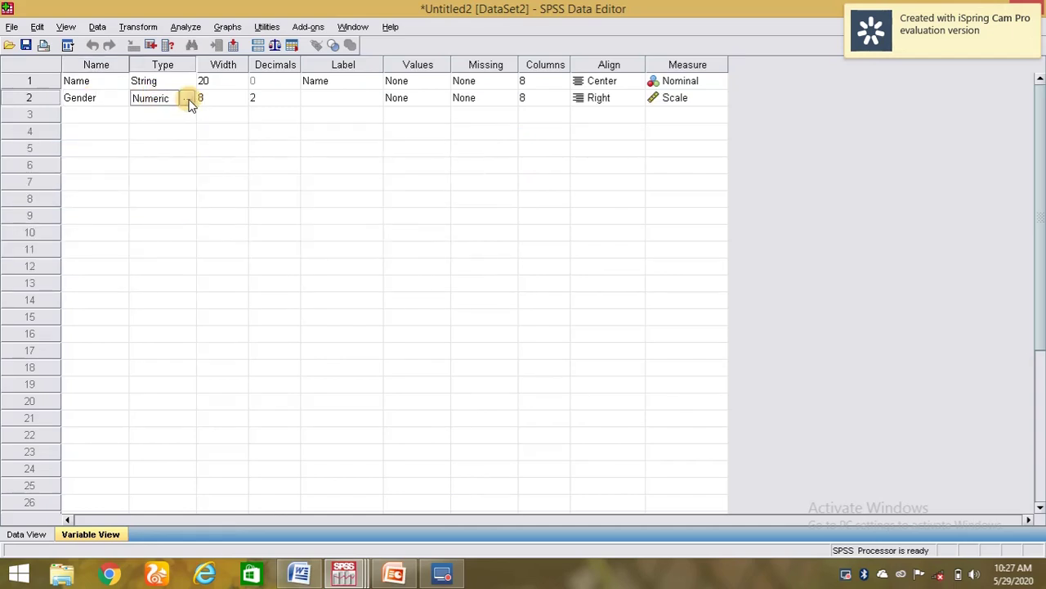
left_click(188, 99)
left_click(214, 100)
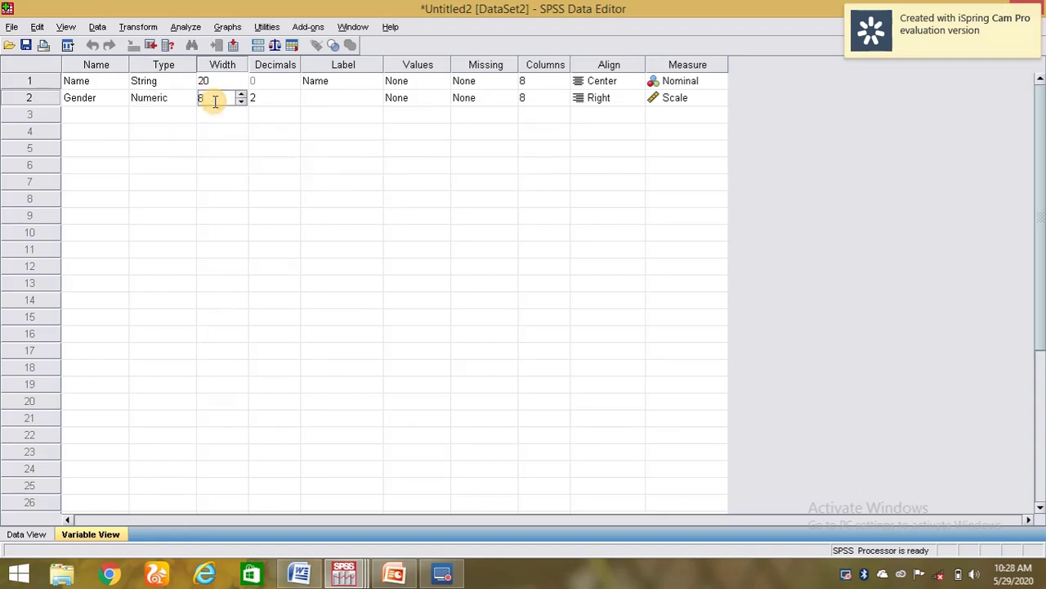
double_click(270, 100)
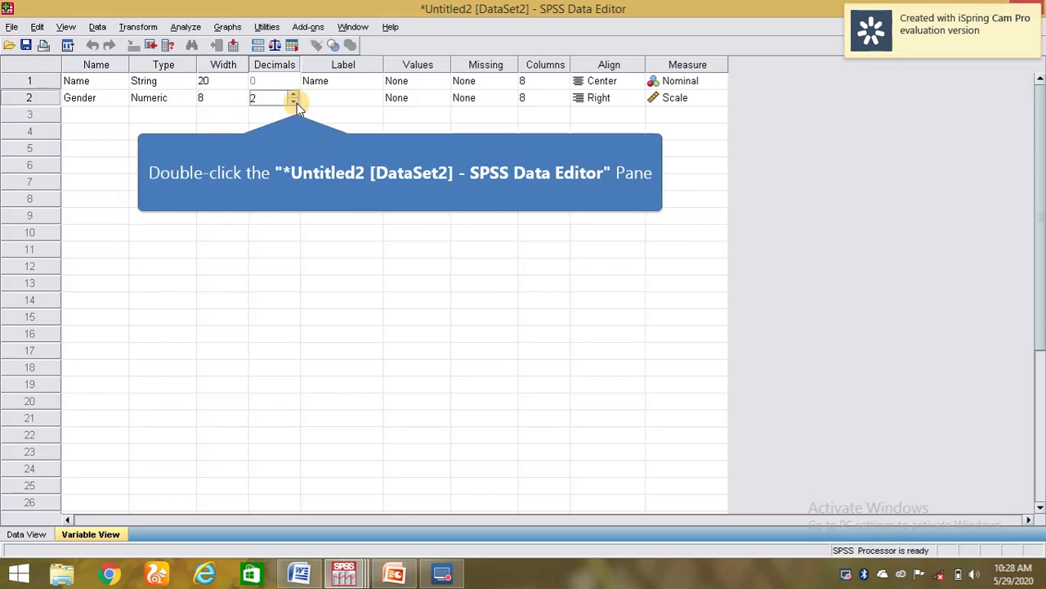
left_click(294, 103)
left_click(295, 103)
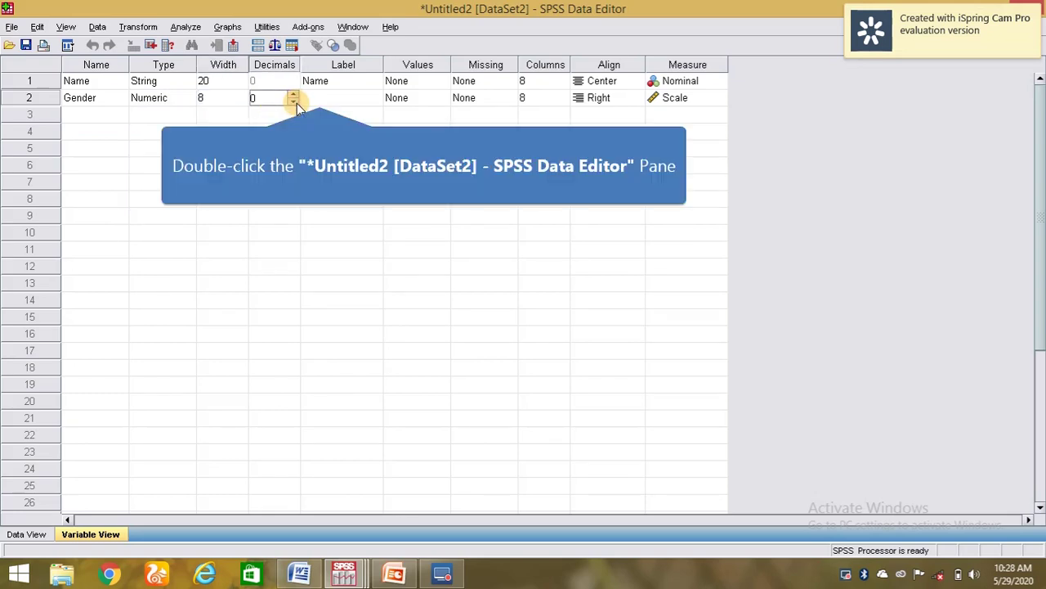
Paste the copied word Gender as the Gender variable's label
left_click(320, 97)
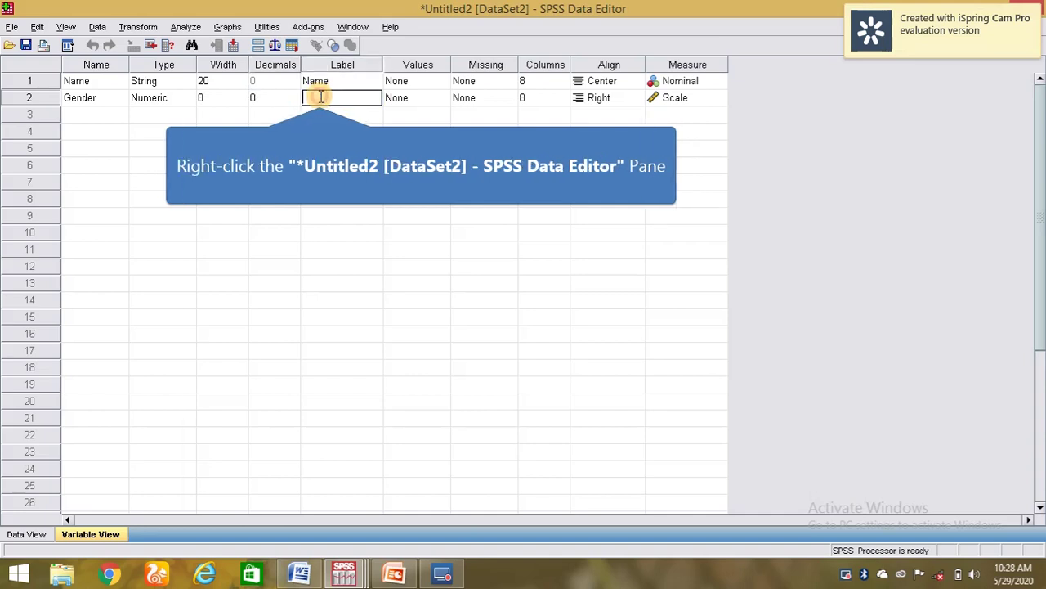
right_click(320, 96)
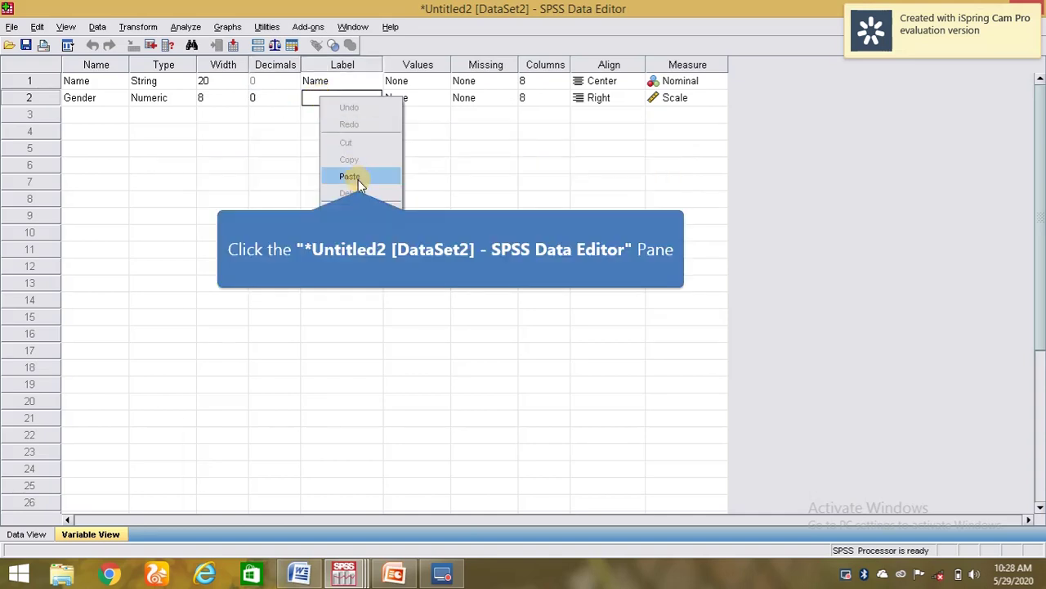
left_click(358, 178)
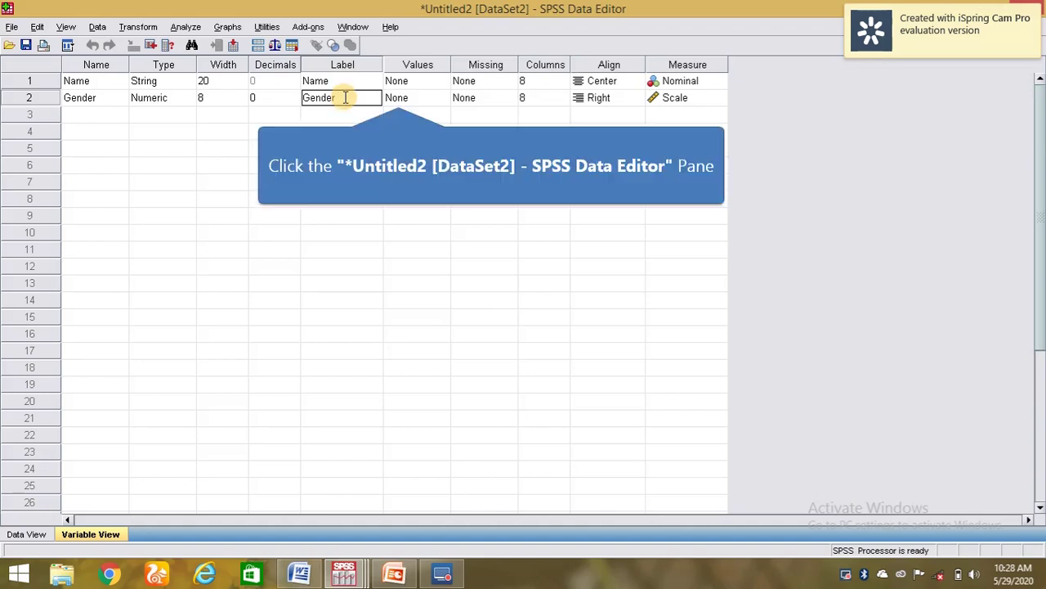
Define value labels for the Gender variable: 1 as Male and 2 as Female
left_click(398, 98)
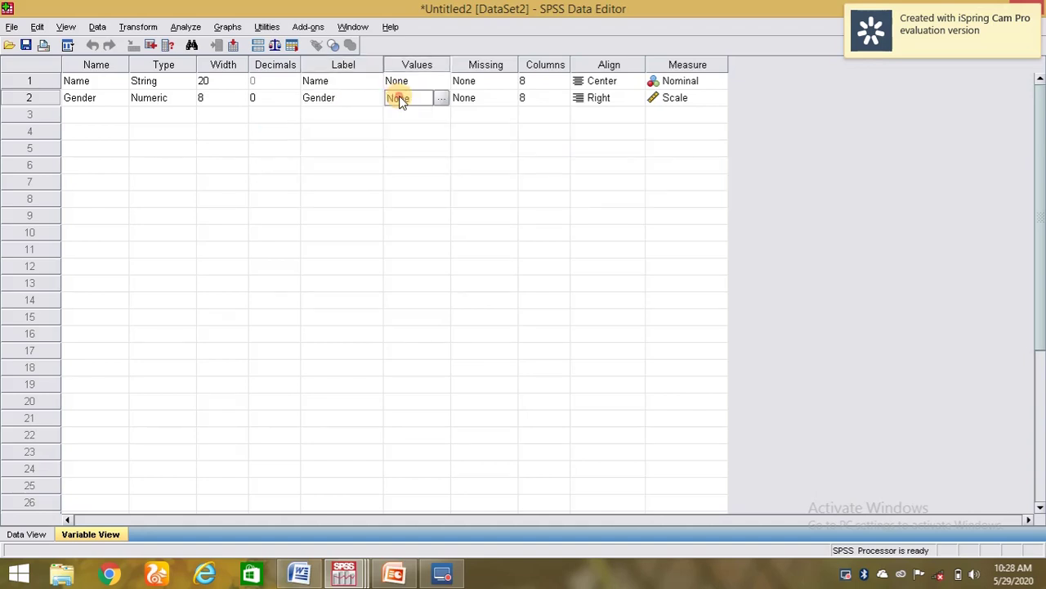
left_click(442, 98)
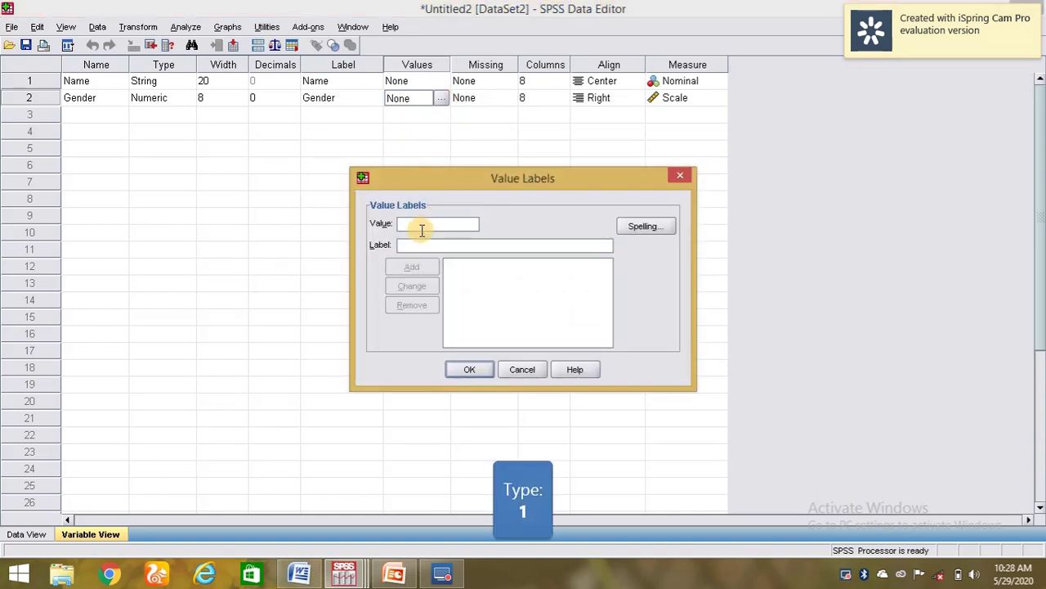
type("1")
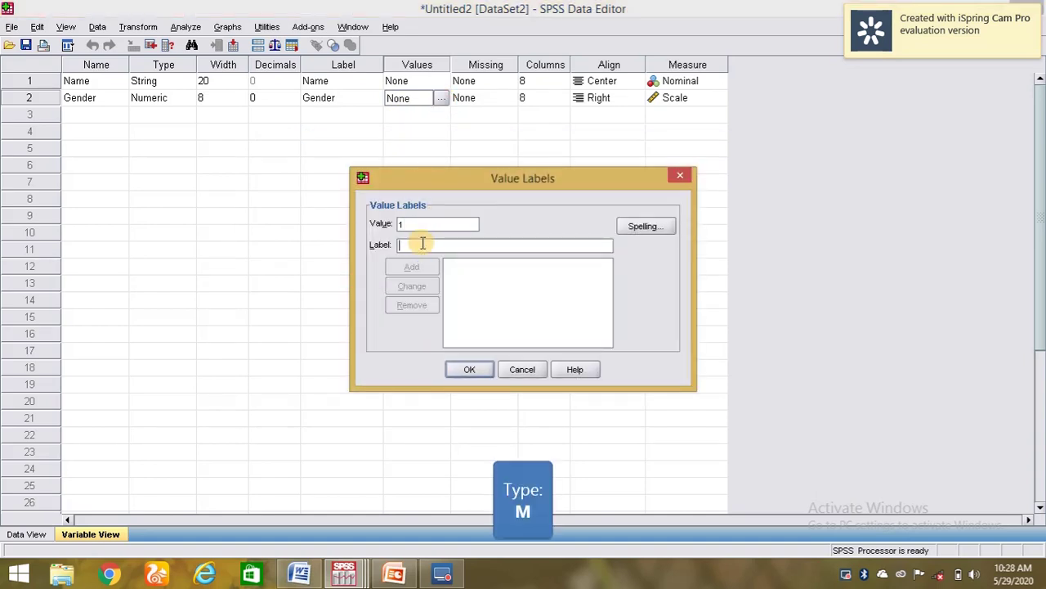
type("Male")
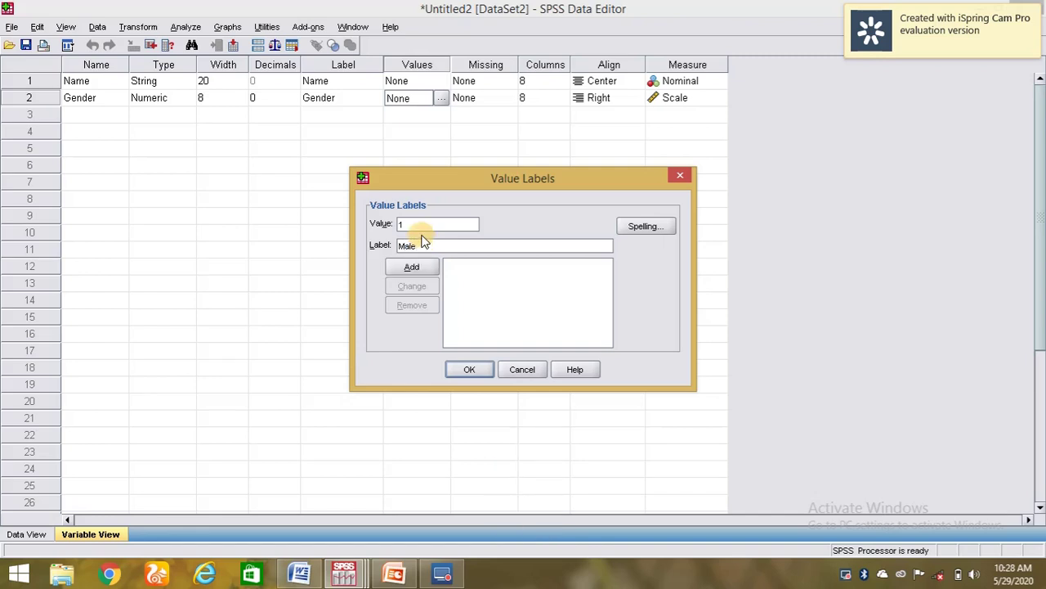
left_click(427, 272)
type("2")
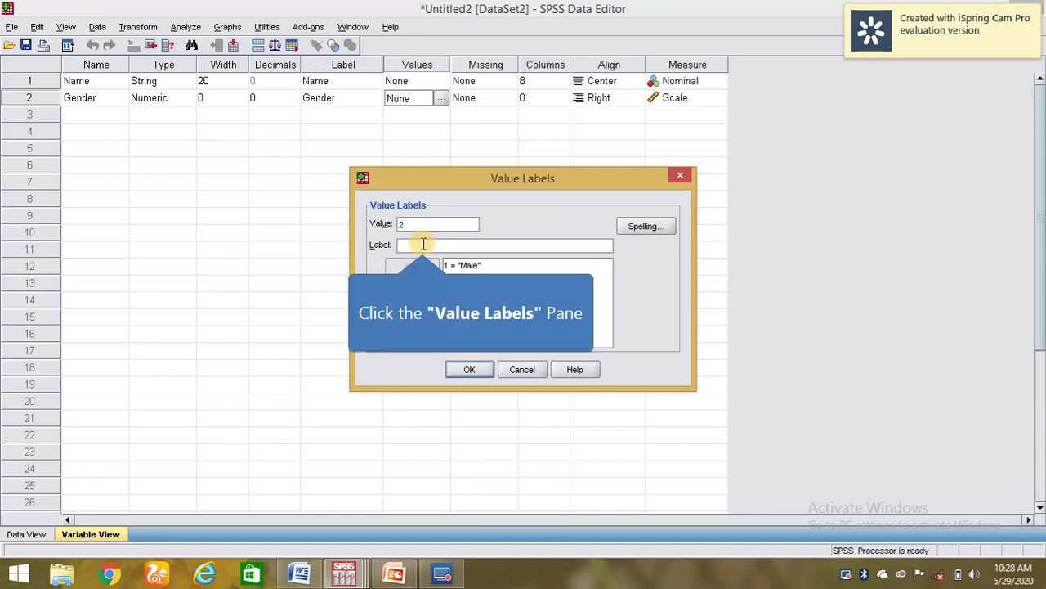
left_click(422, 244)
type("Femal")
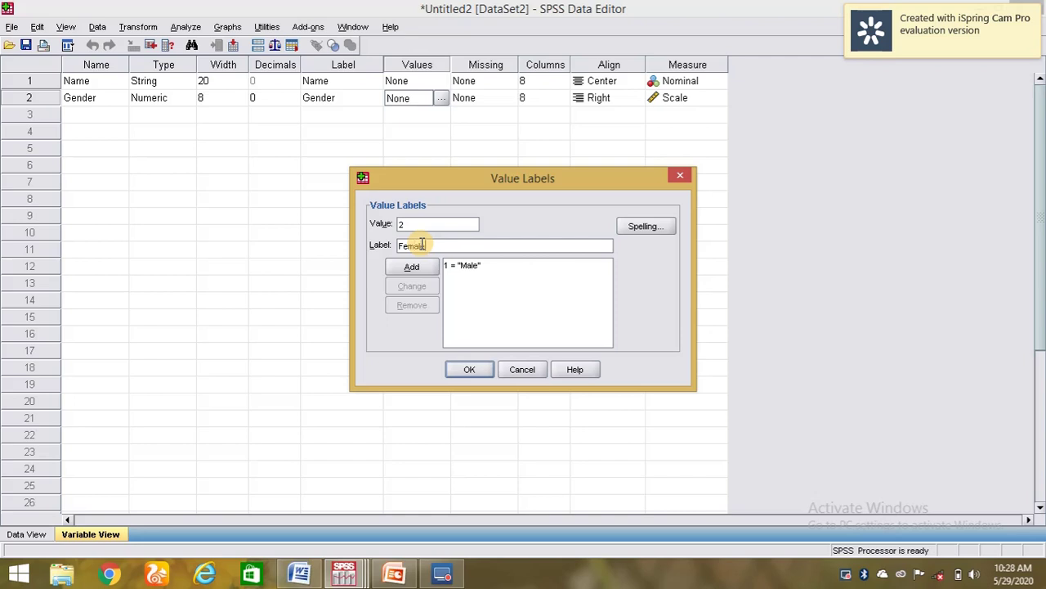
type("e")
left_click(405, 268)
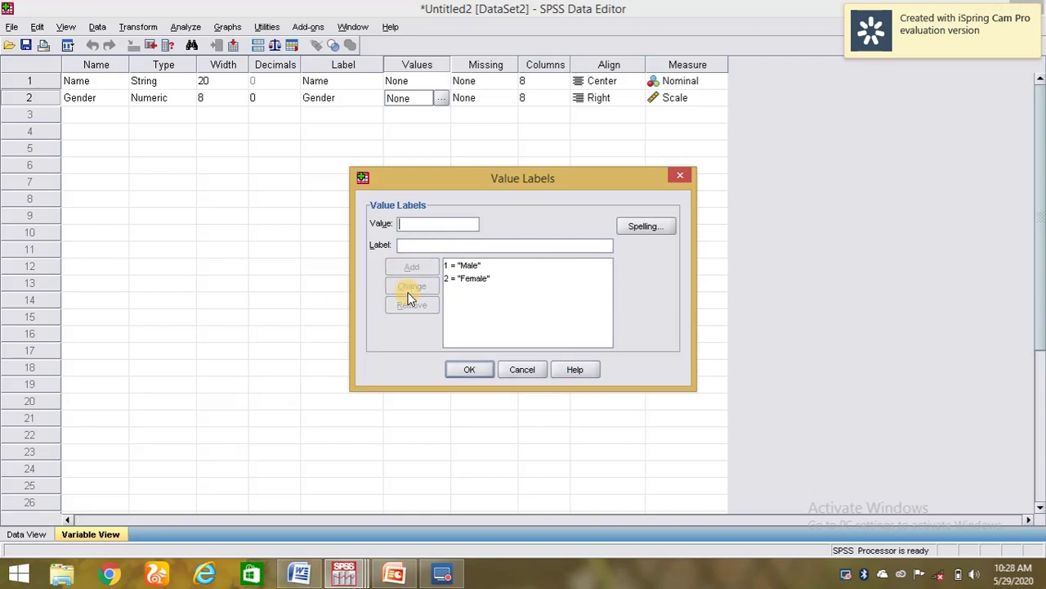
Add the value label 3 as Other for Gender, apply the labels and reopen them for a check
type("3")
left_click(456, 246)
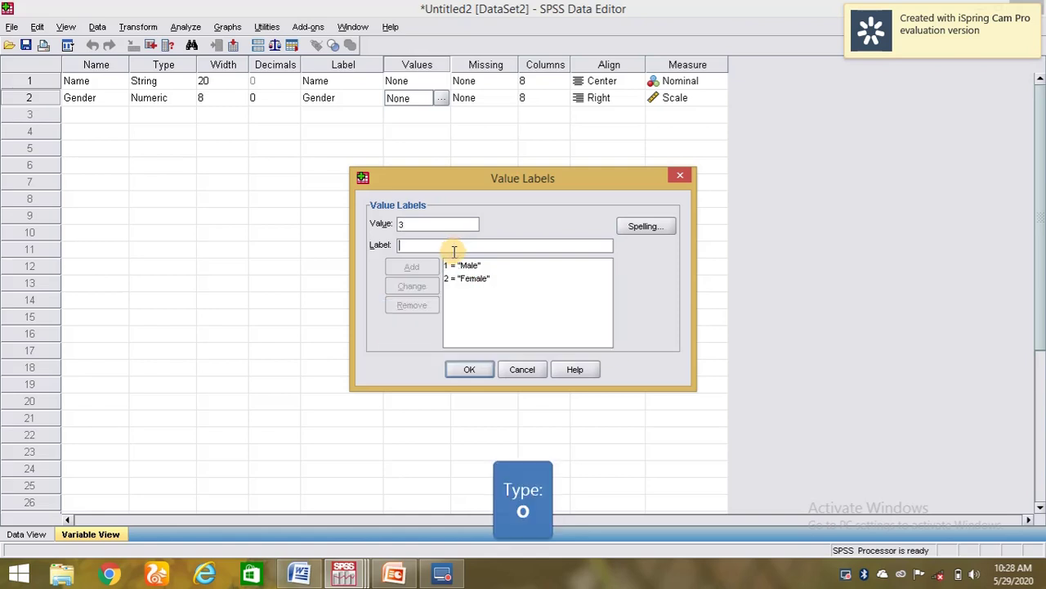
type("Other")
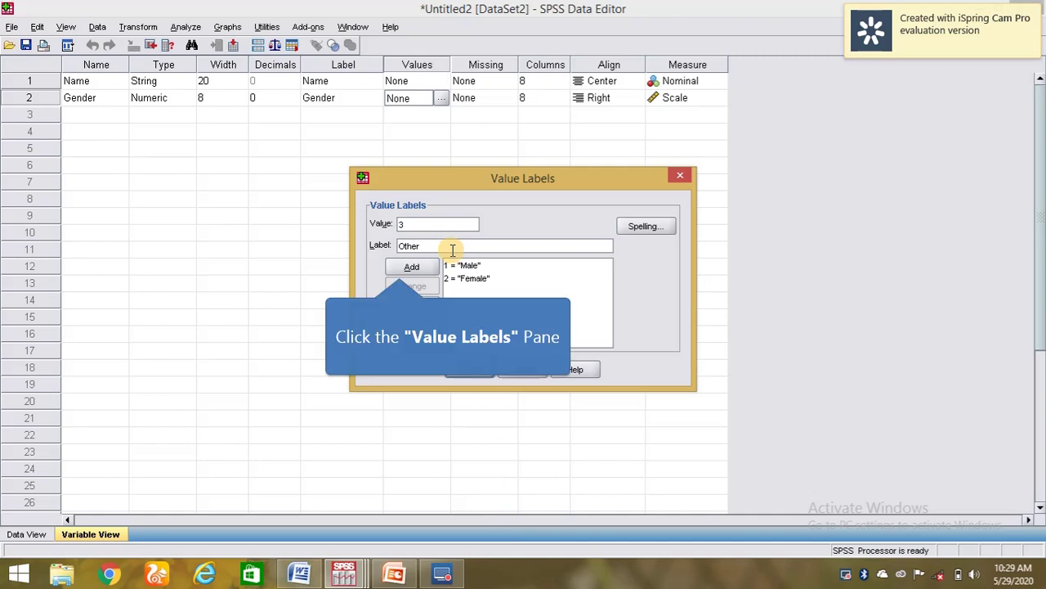
left_click(400, 267)
left_click(469, 369)
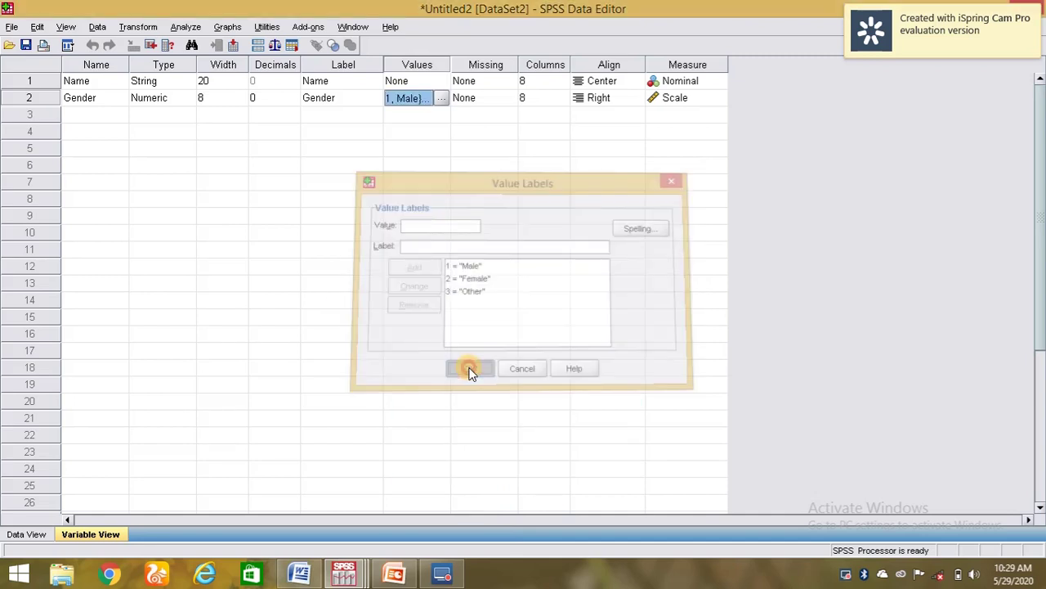
left_click(446, 103)
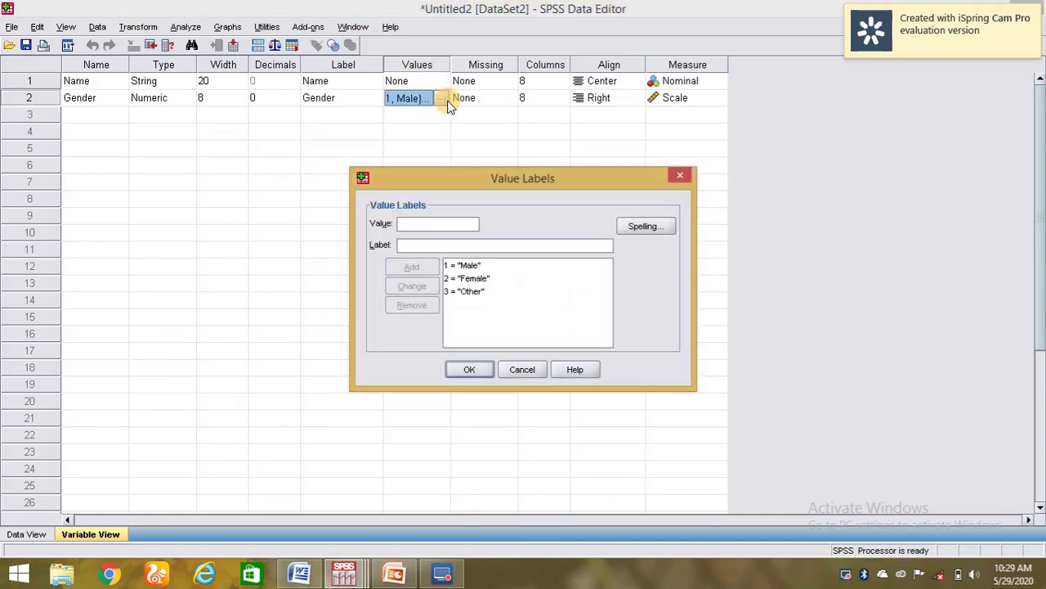
left_click(683, 175)
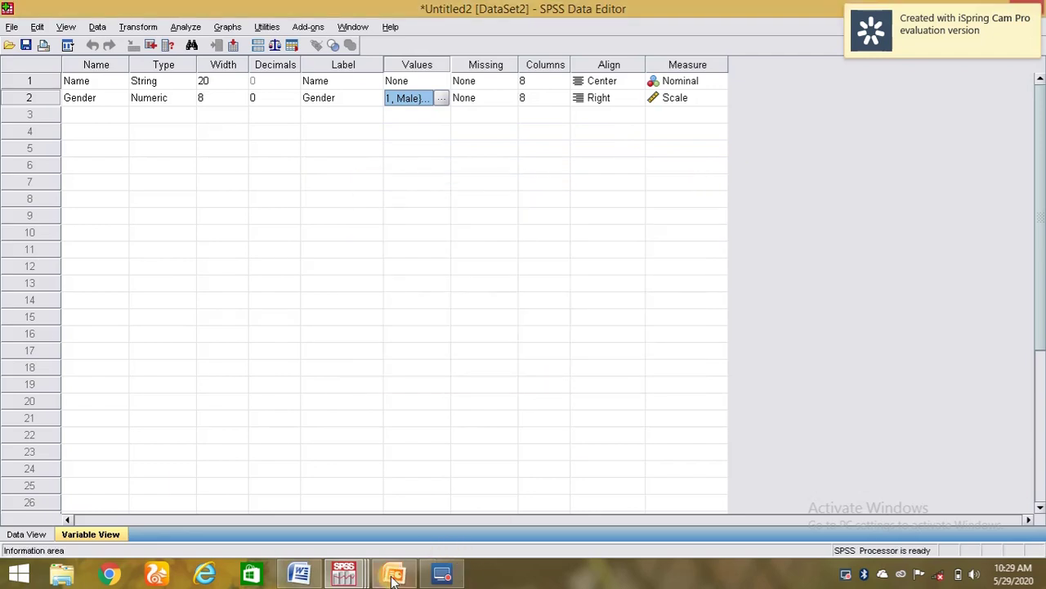
Copy the word Age from the questionnaire in Word and return to the Untitled2 dataset in SPSS
left_click(301, 575)
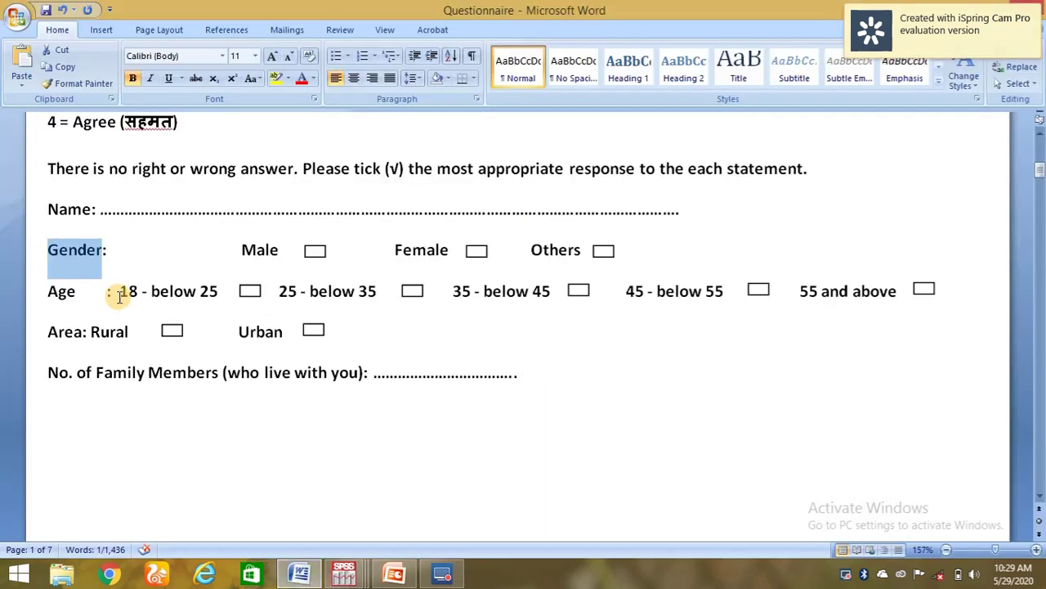
left_click_drag(46, 291, 72, 296)
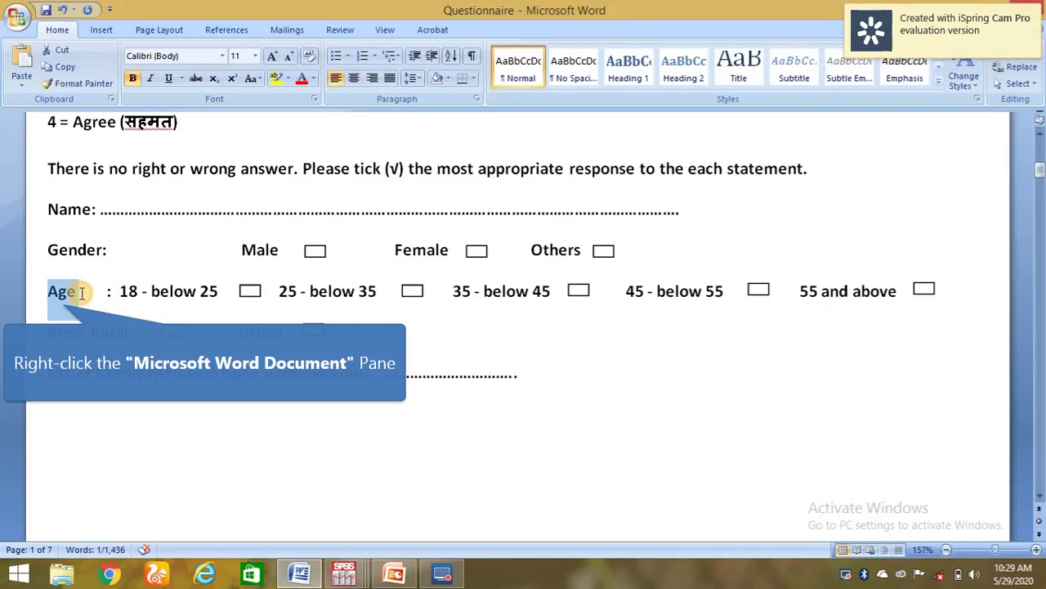
right_click(65, 294)
left_click(100, 321)
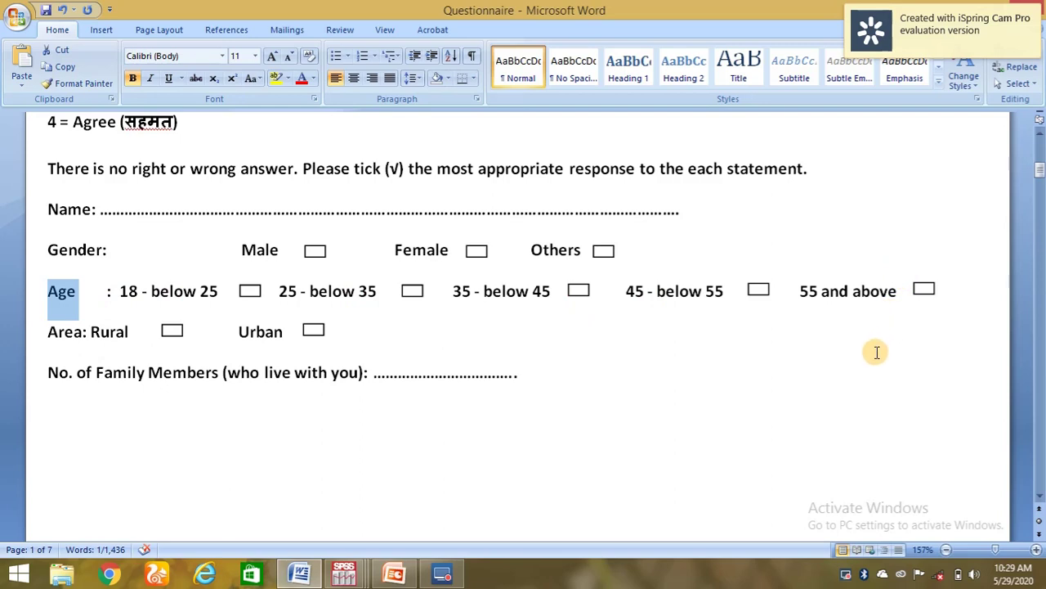
left_click(338, 577)
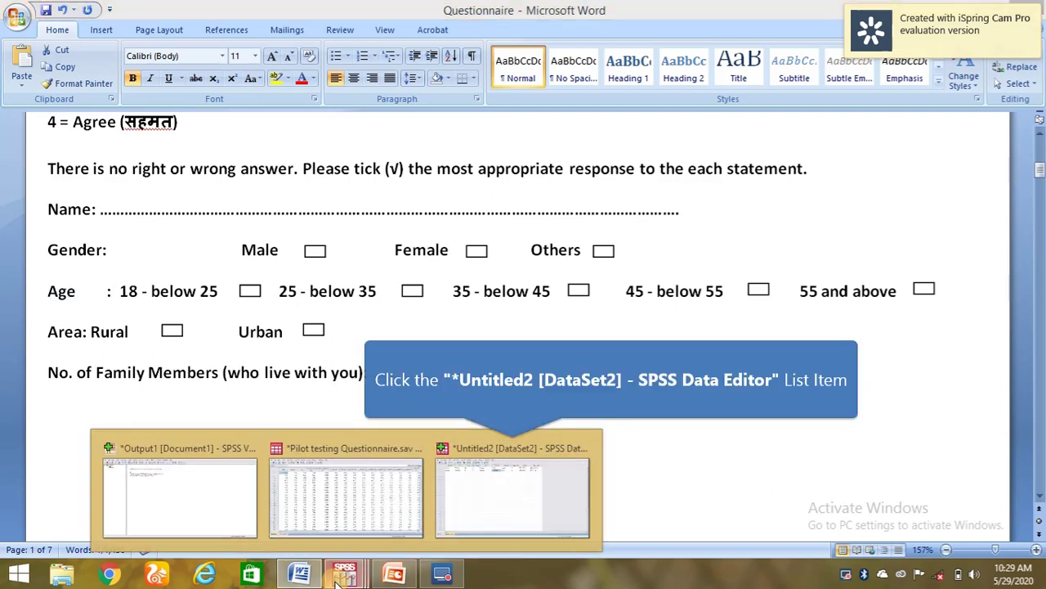
left_click(438, 503)
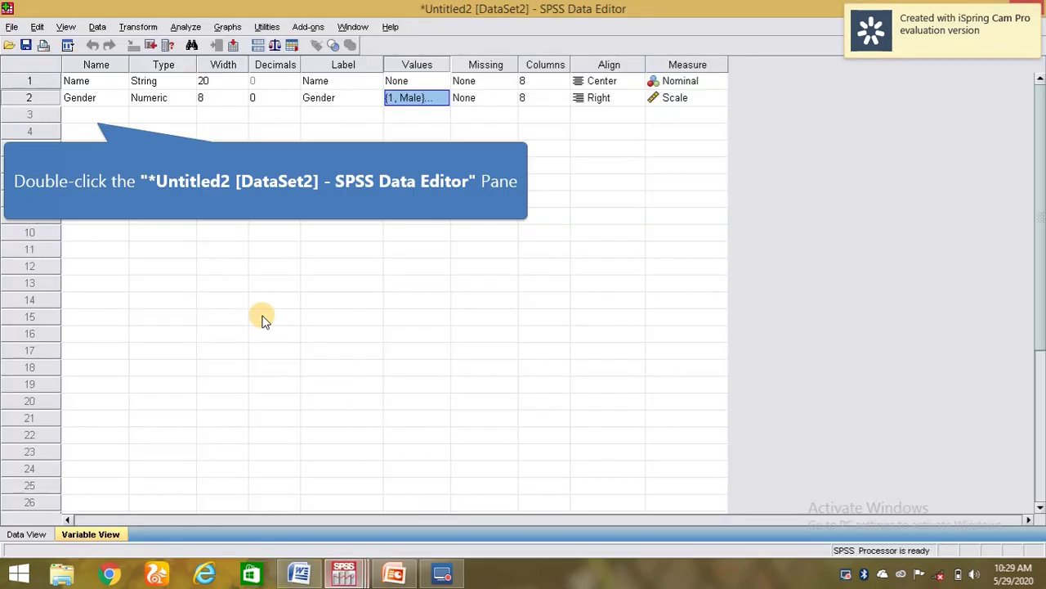
Try to paste Age exactly as copied as the third variable's name
double_click(97, 115)
right_click(97, 112)
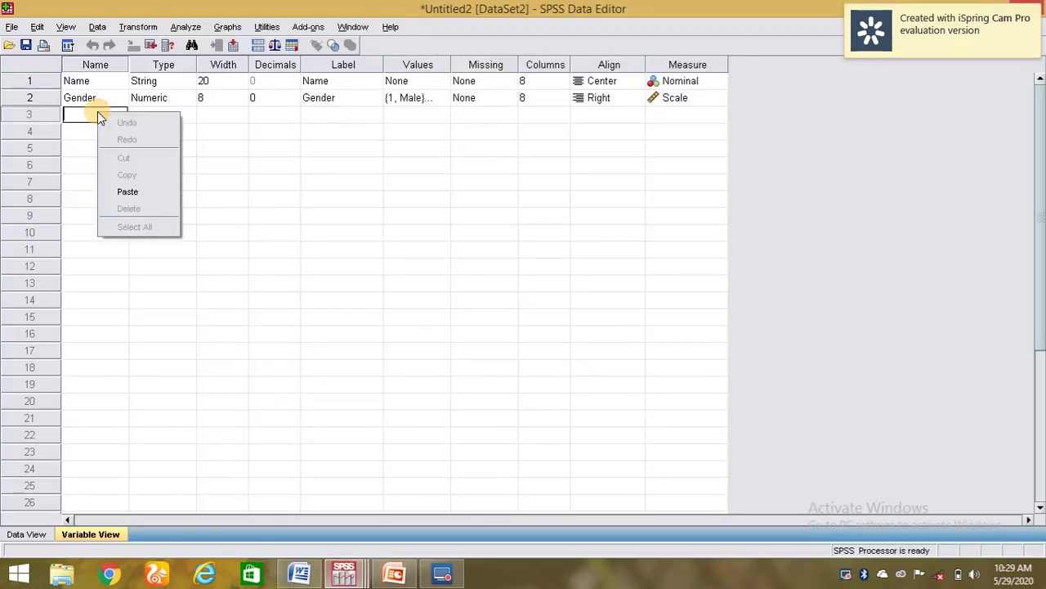
left_click(118, 193)
left_click(170, 115)
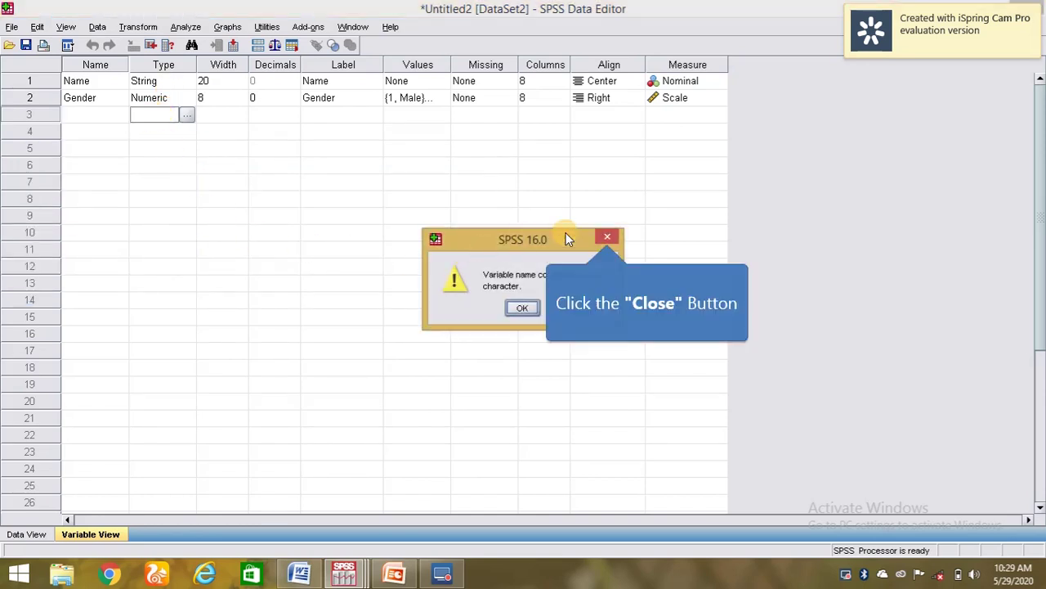
left_click(608, 237)
Paste Age as the third variable's name, delete its trailing character and commit the name
double_click(98, 115)
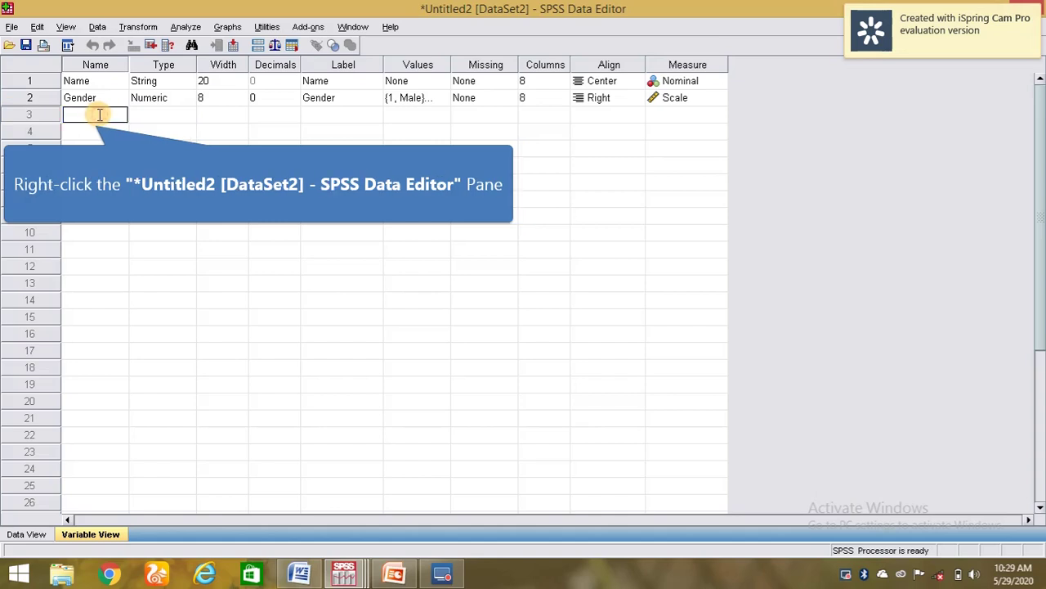
right_click(98, 115)
left_click(123, 195)
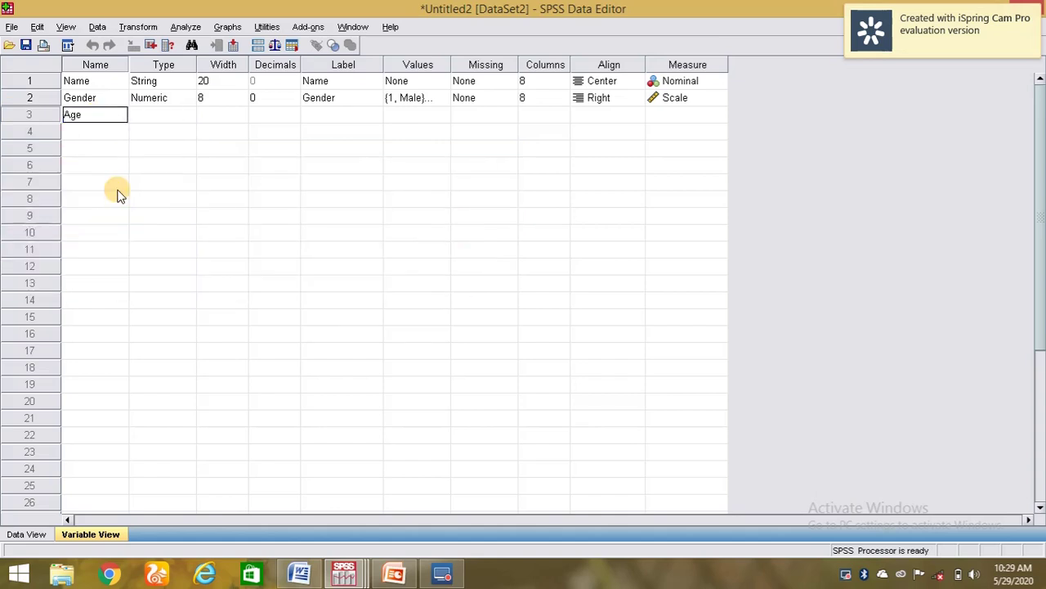
key("BackSpace")
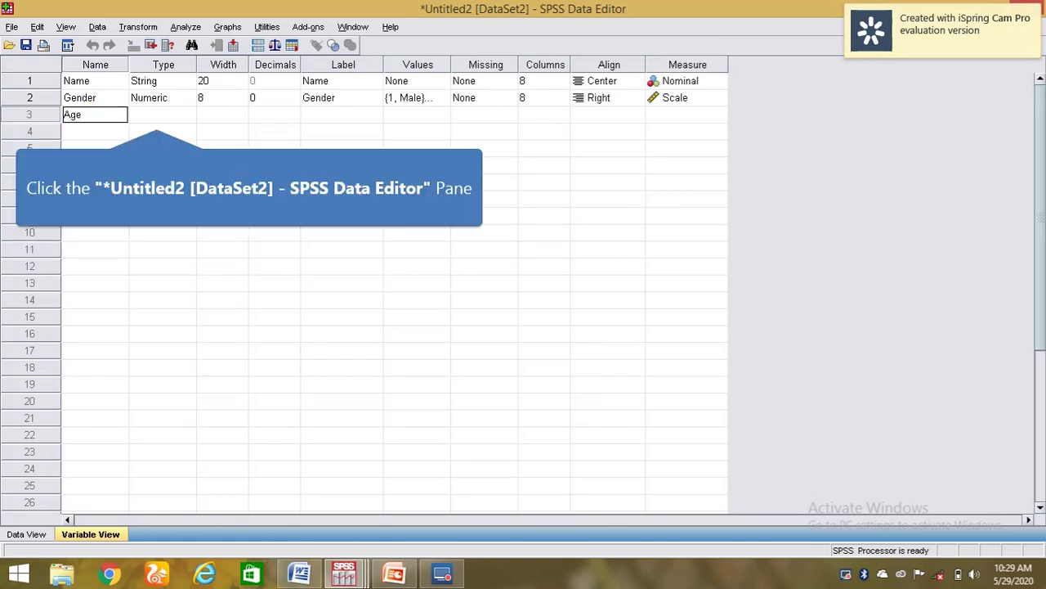
left_click(156, 118)
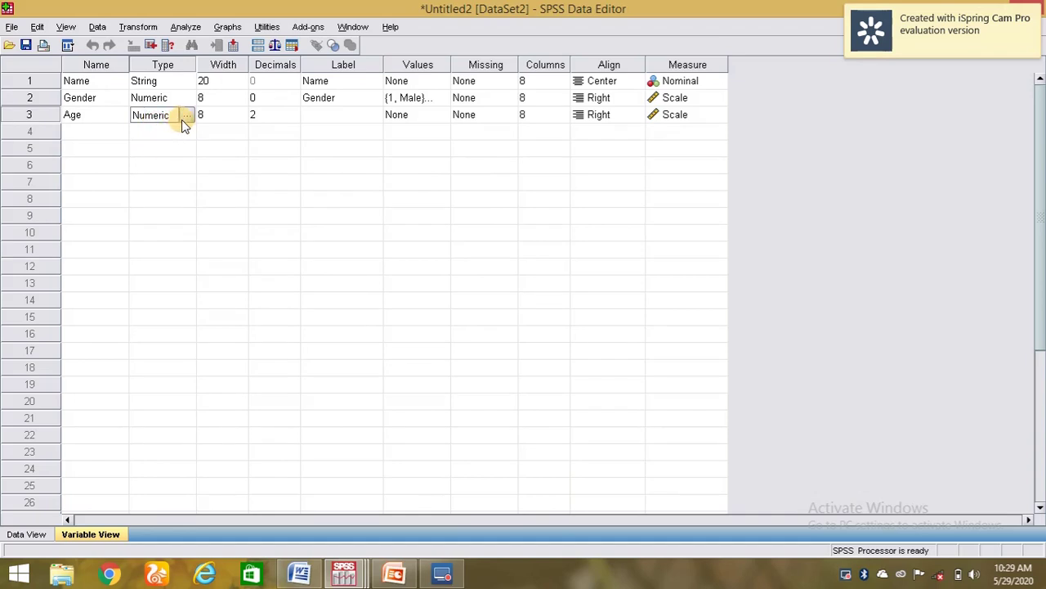
Set the Age variable's width to 9 and its decimals to 0
left_click(236, 114)
left_click(236, 112)
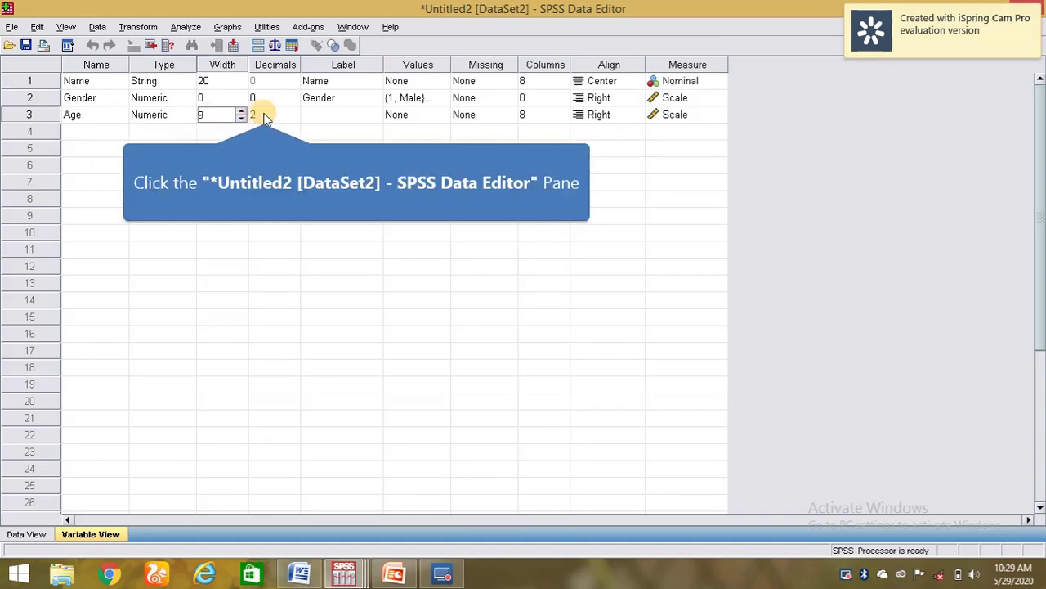
left_click(263, 115)
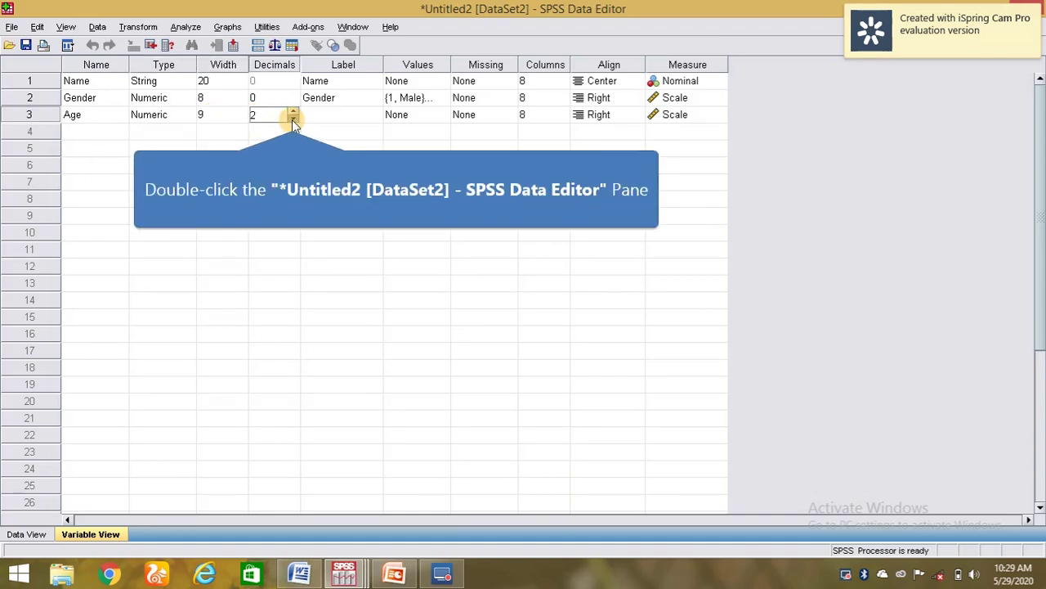
left_click(292, 119)
left_click(292, 120)
Paste the copied word Age as the Age variable's label
left_click(346, 115)
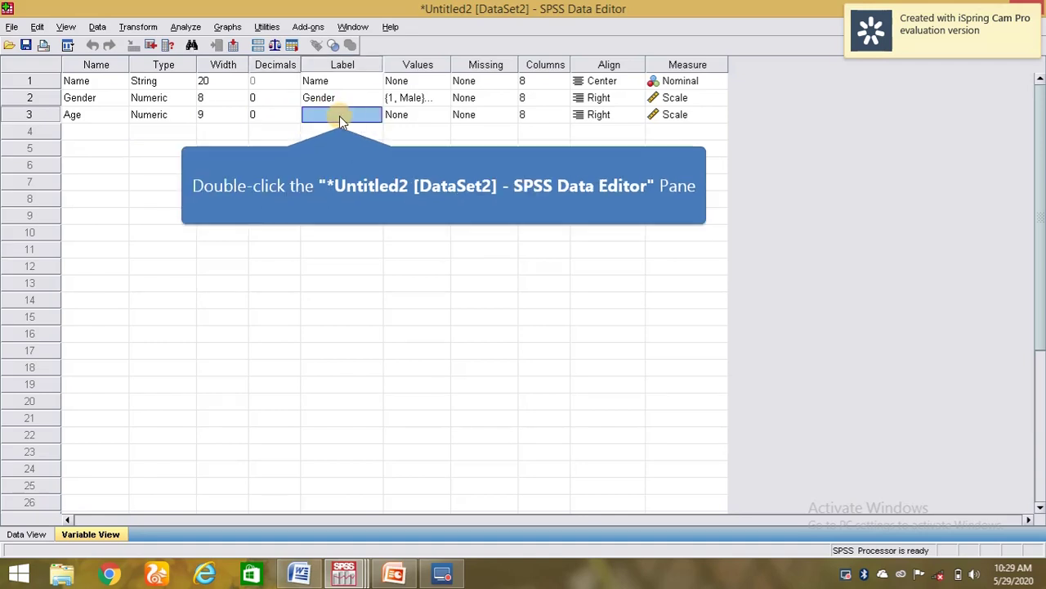
double_click(339, 115)
right_click(341, 119)
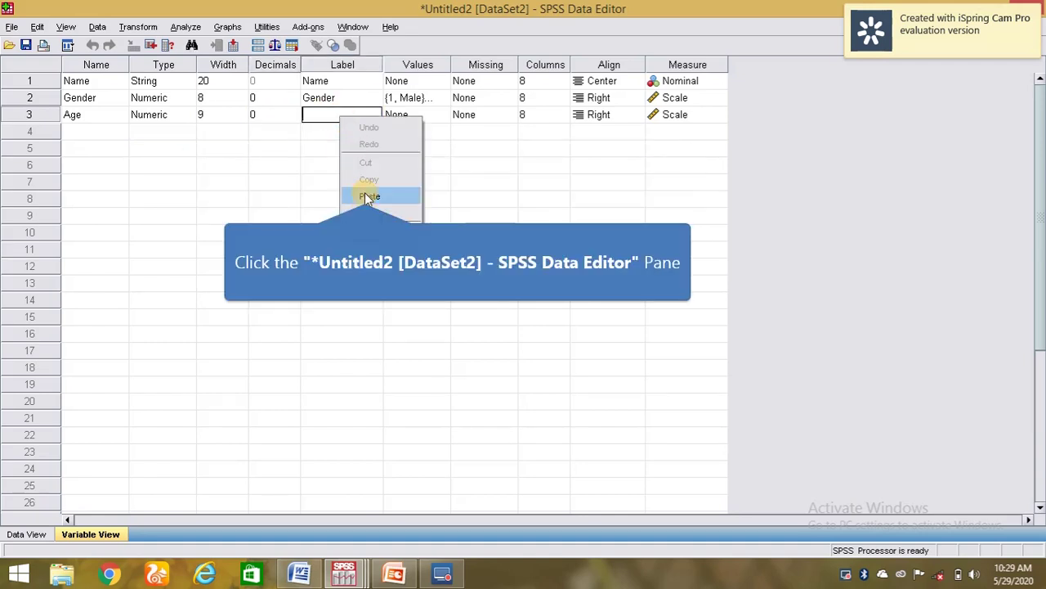
left_click(368, 196)
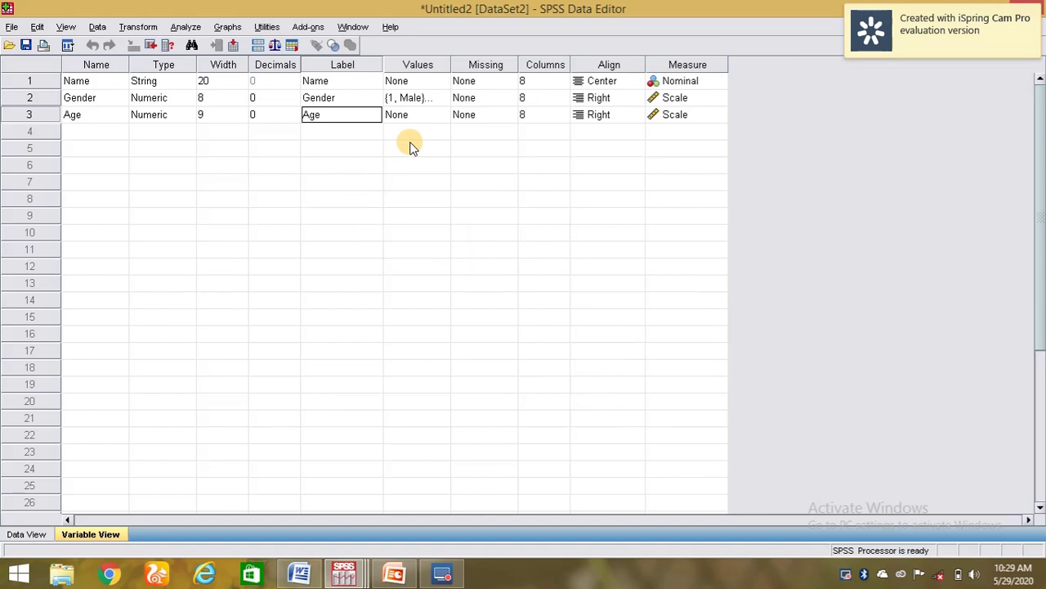
Open the value labels for the Age variable and enter 1 as the first value
left_click(400, 115)
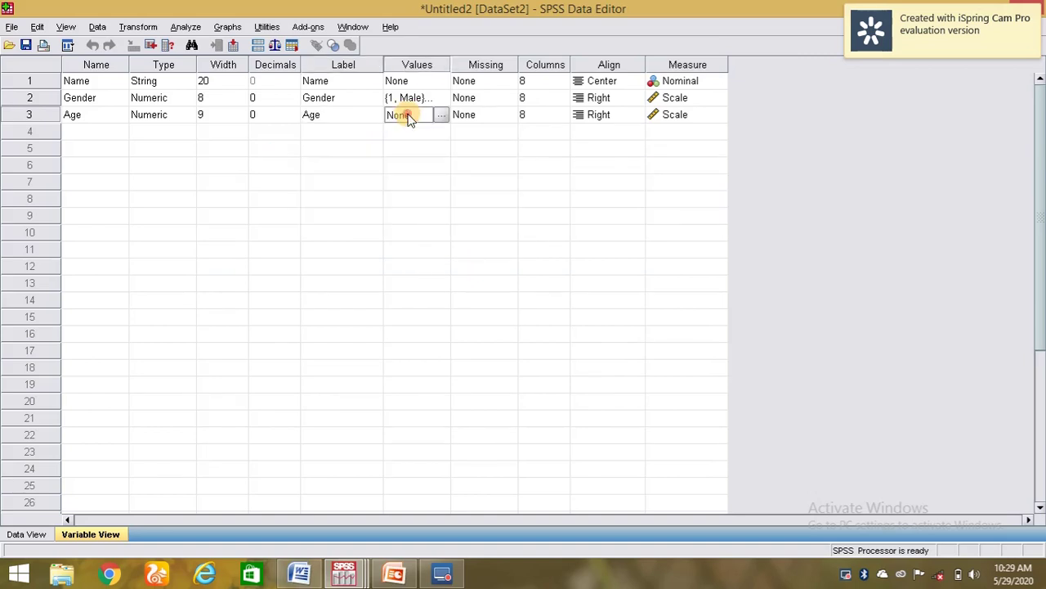
left_click(442, 115)
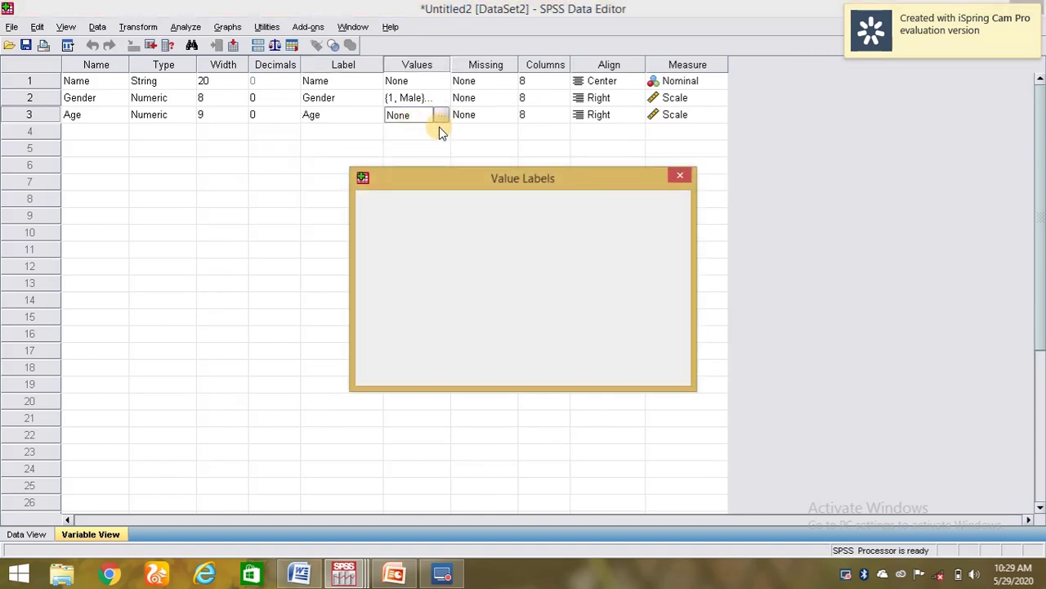
type("1")
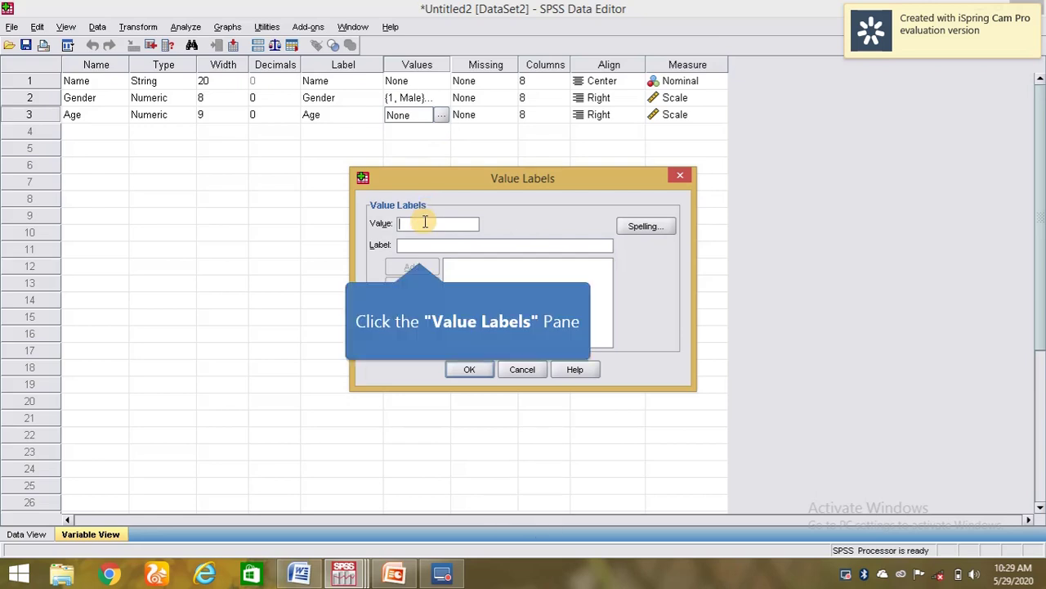
Switch to the Word questionnaire and copy the age option "18 - below 25" without the preceding colon
left_click(304, 575)
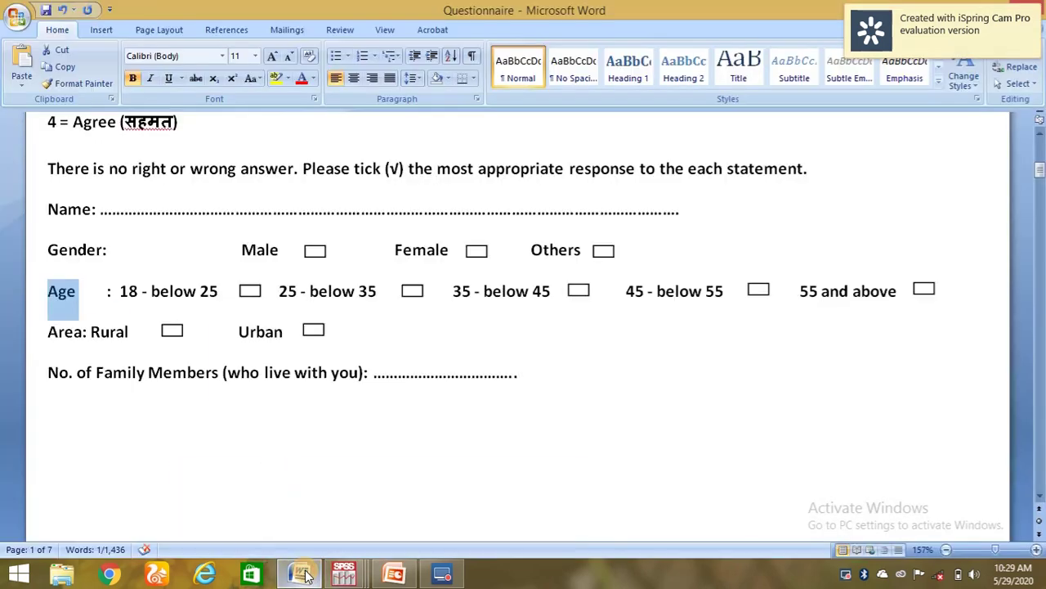
left_click_drag(108, 291, 221, 291)
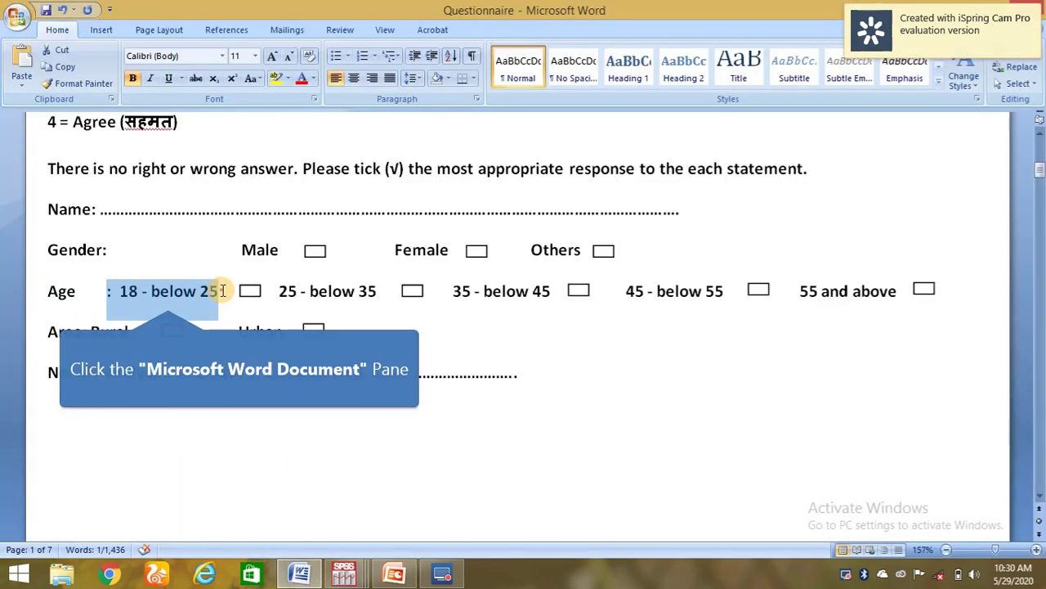
left_click(129, 290)
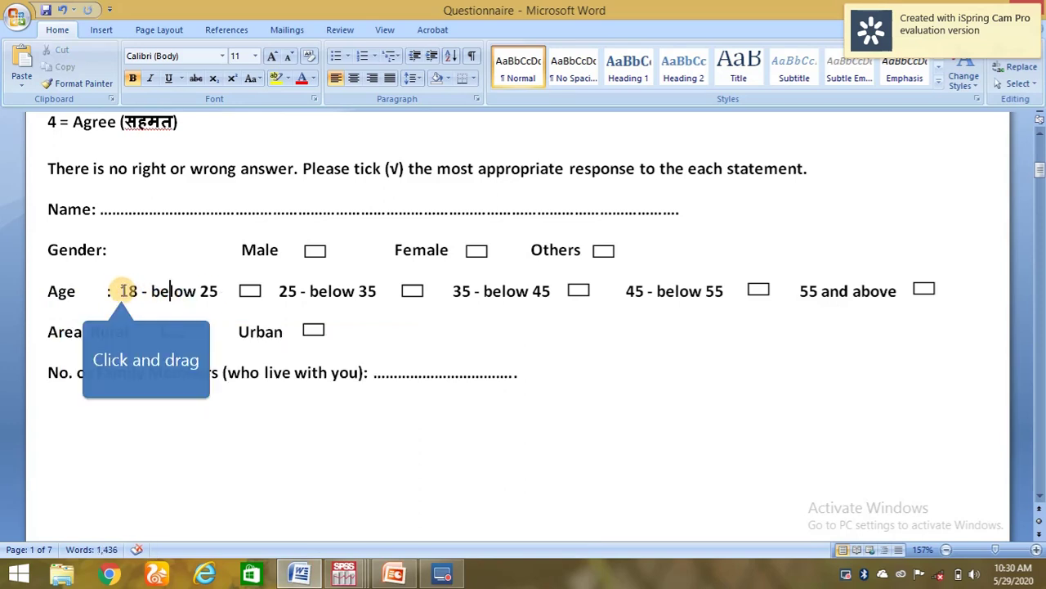
left_click_drag(122, 291, 222, 291)
right_click(195, 294)
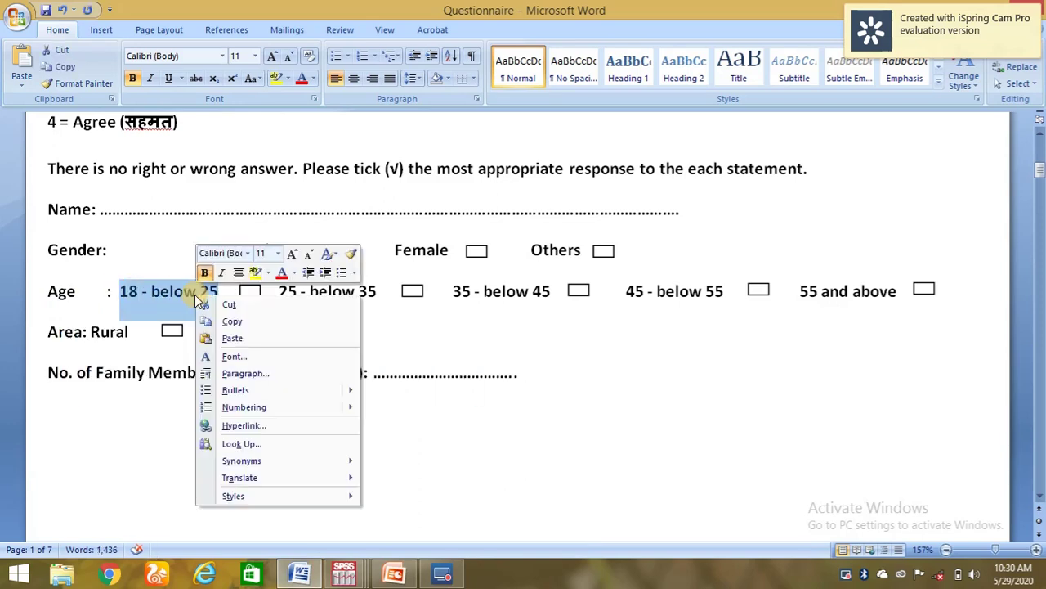
left_click(242, 329)
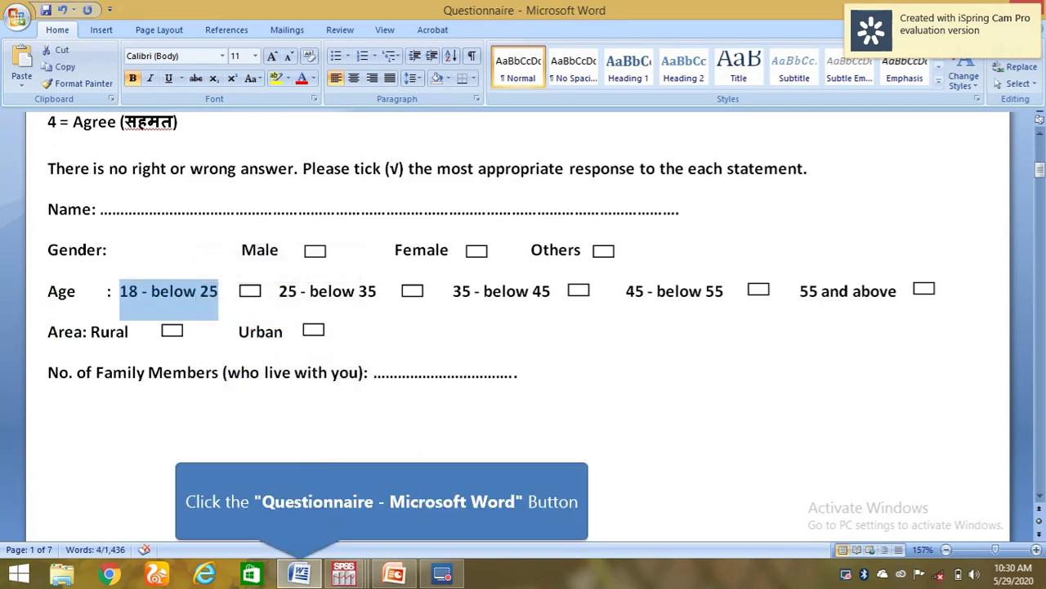
Return to SPSS, paste "18 - below 25" as the label for value 1 and add it to Age's value labels
left_click(303, 575)
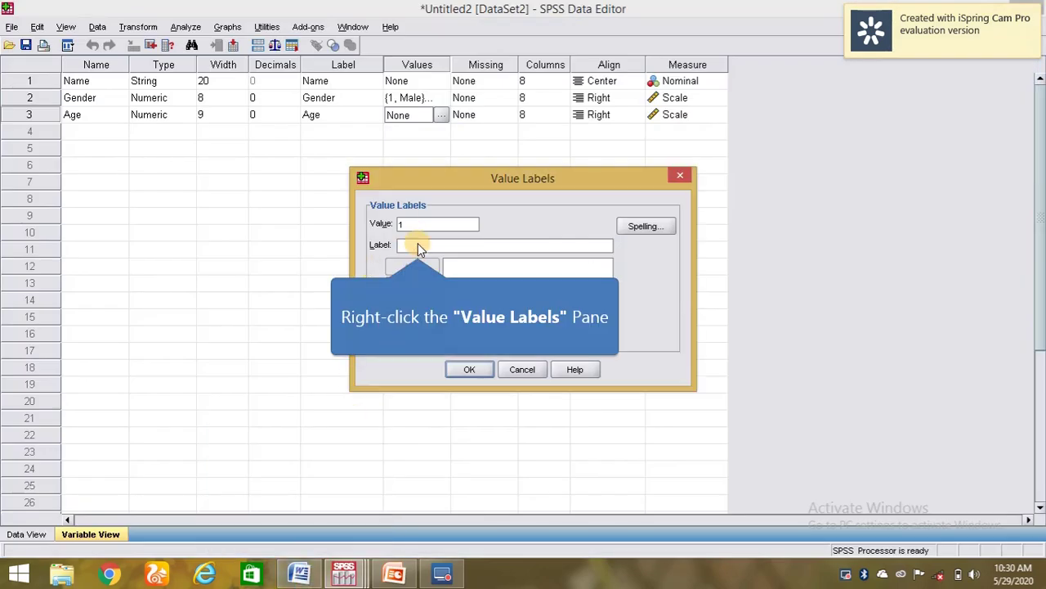
right_click(418, 248)
left_click(448, 327)
left_click(421, 267)
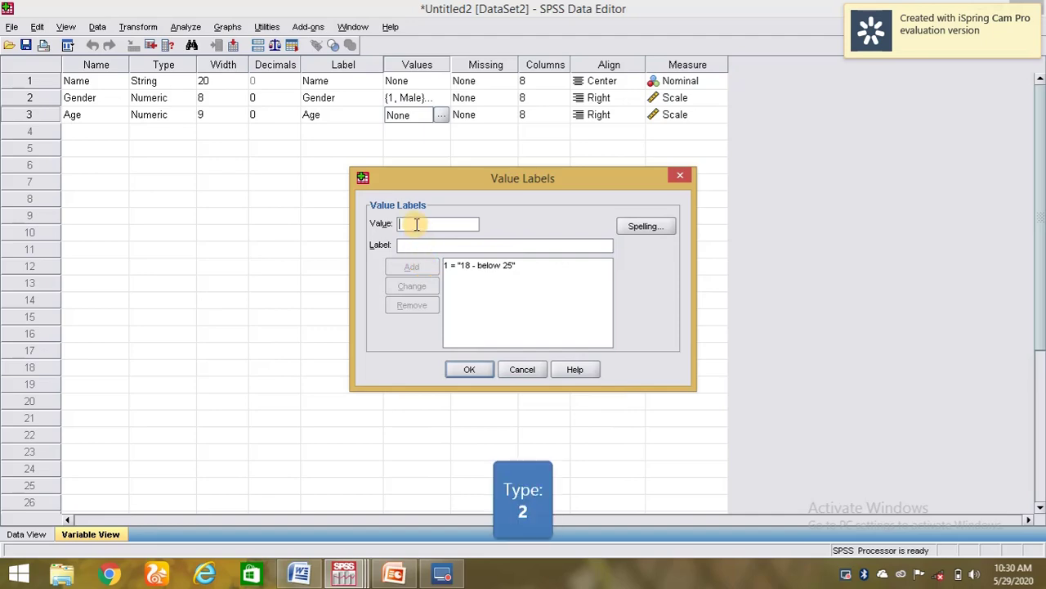
Enter 2 as Age's next value and copy the age option "25 - below 35" from the Word questionnaire
type("2")
left_click(409, 244)
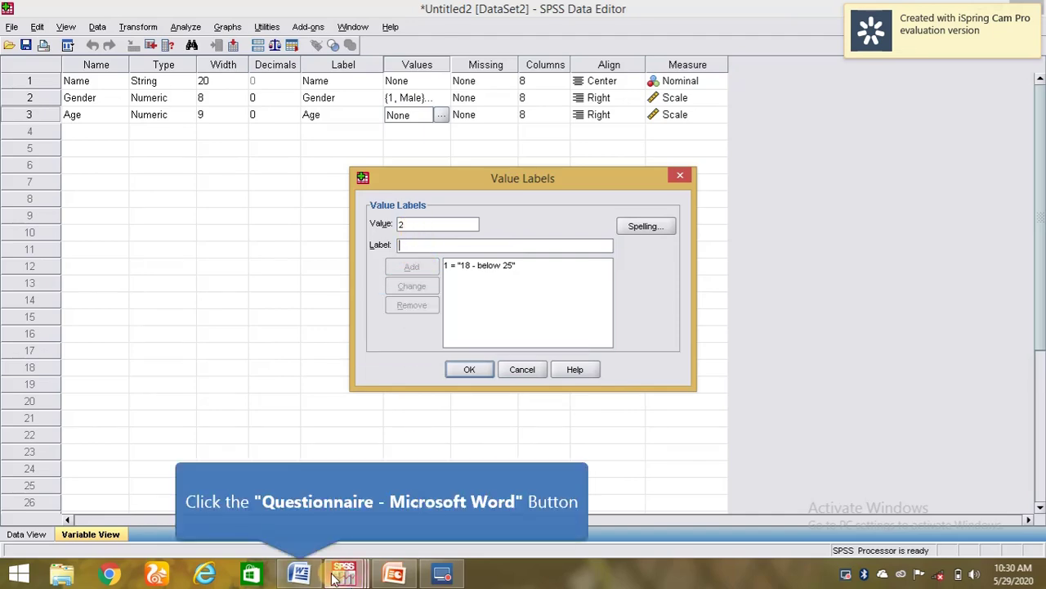
left_click(299, 574)
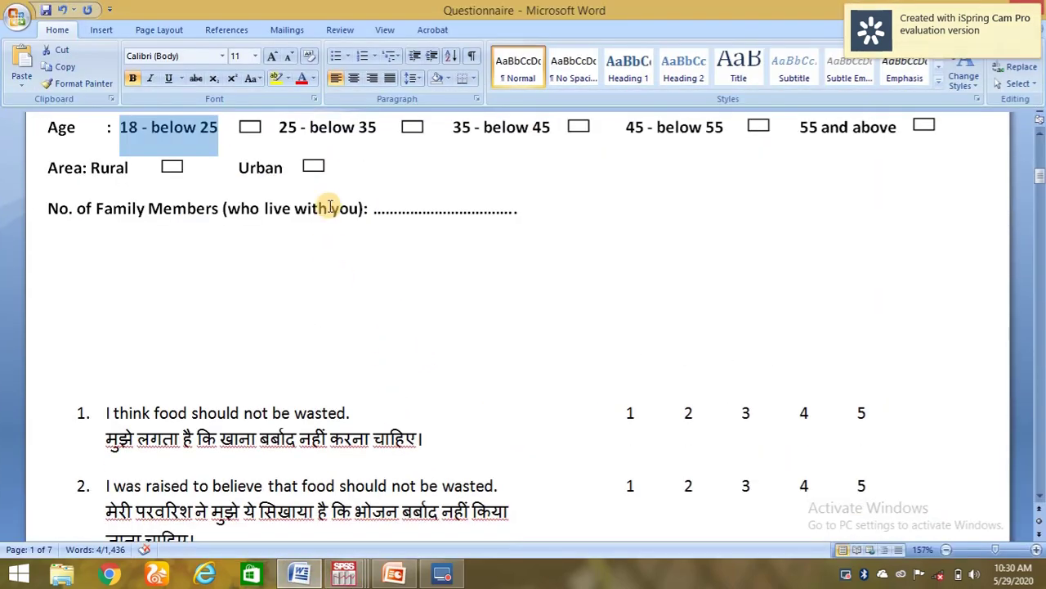
left_click_drag(280, 127, 376, 127)
right_click(350, 133)
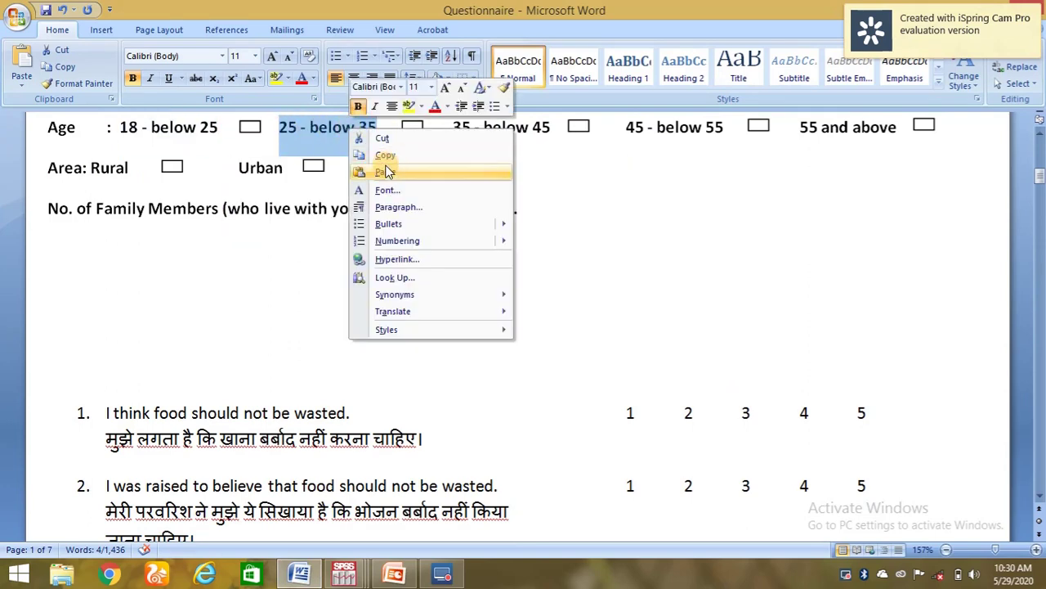
left_click(384, 155)
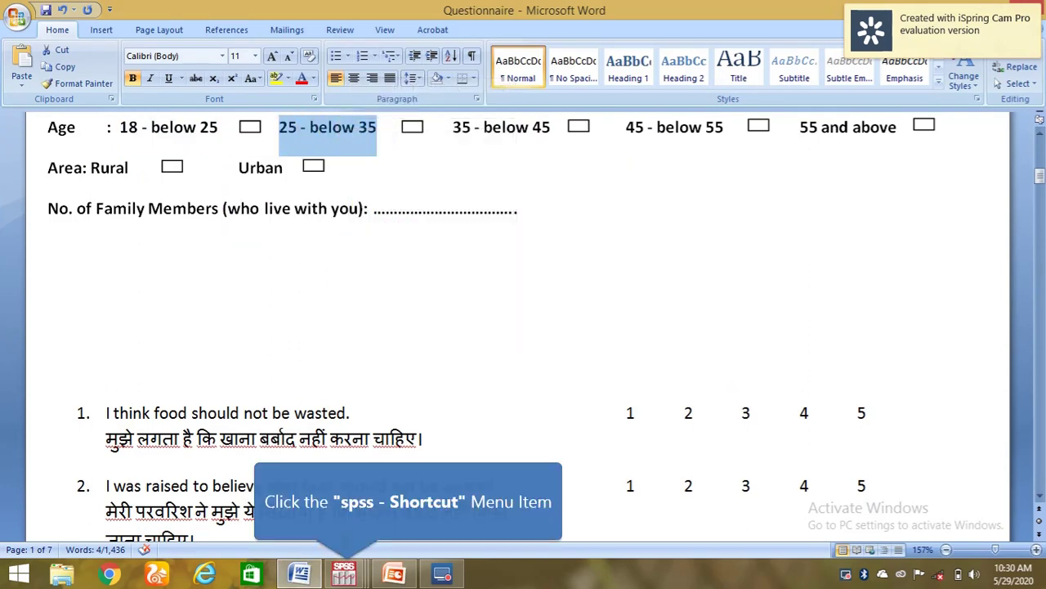
Return to the SPSS Untitled2 dataset, paste "25 - below 35" as the label for value 2 and add it
left_click(343, 574)
left_click(487, 485)
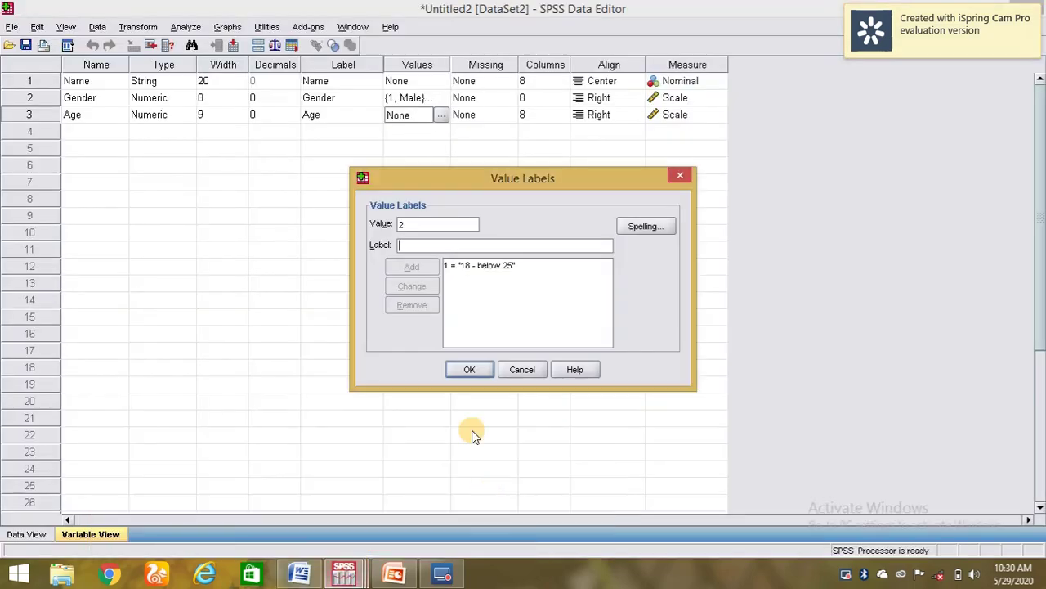
right_click(418, 243)
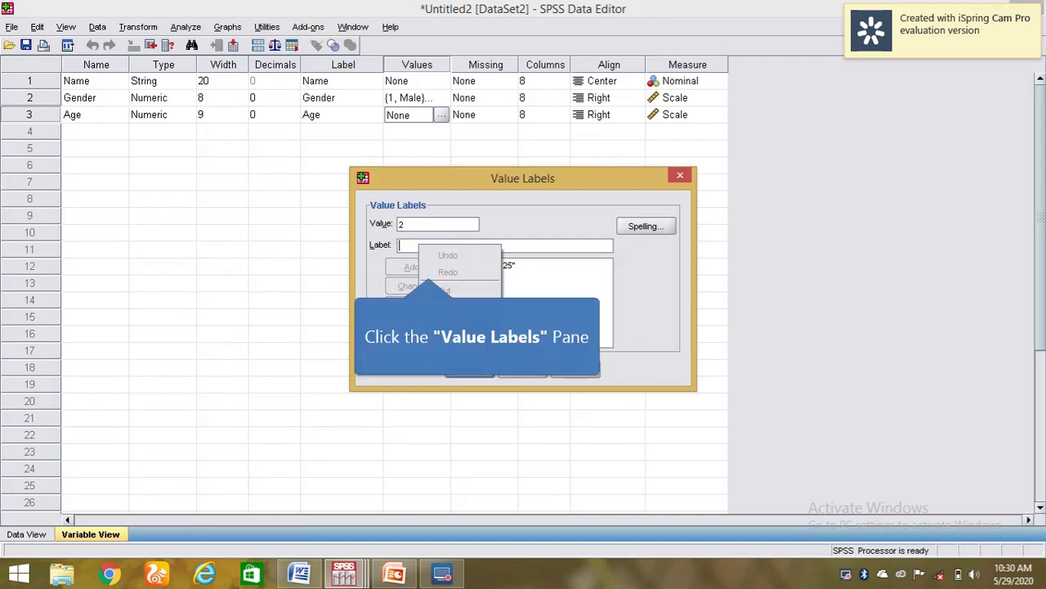
left_click(448, 323)
left_click(429, 266)
Enter 3 as Age's next value and copy the age option "35 - below 45" from the Word questionnaire
left_click(419, 223)
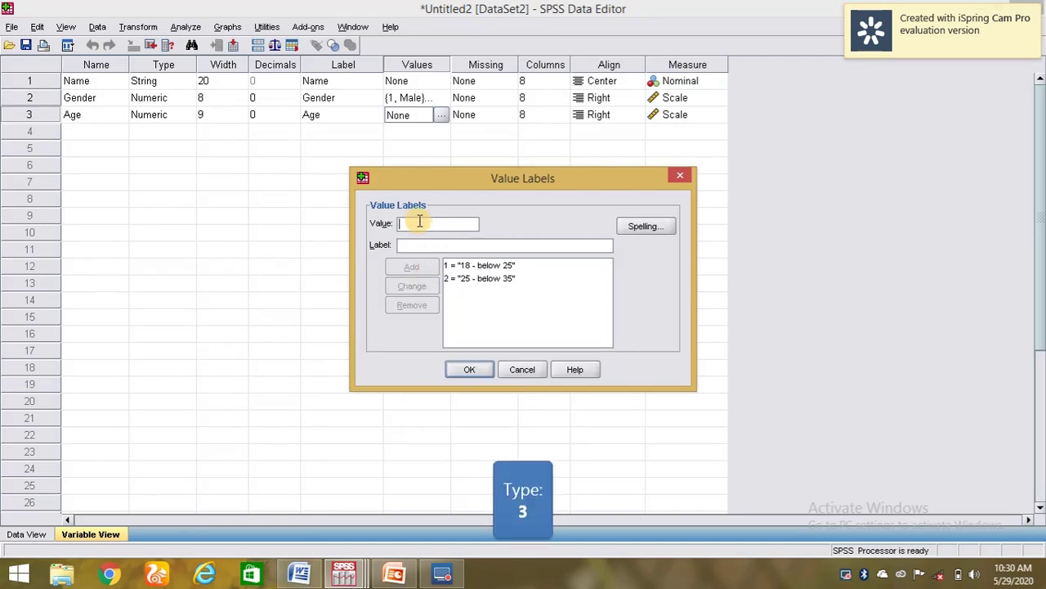
type("3")
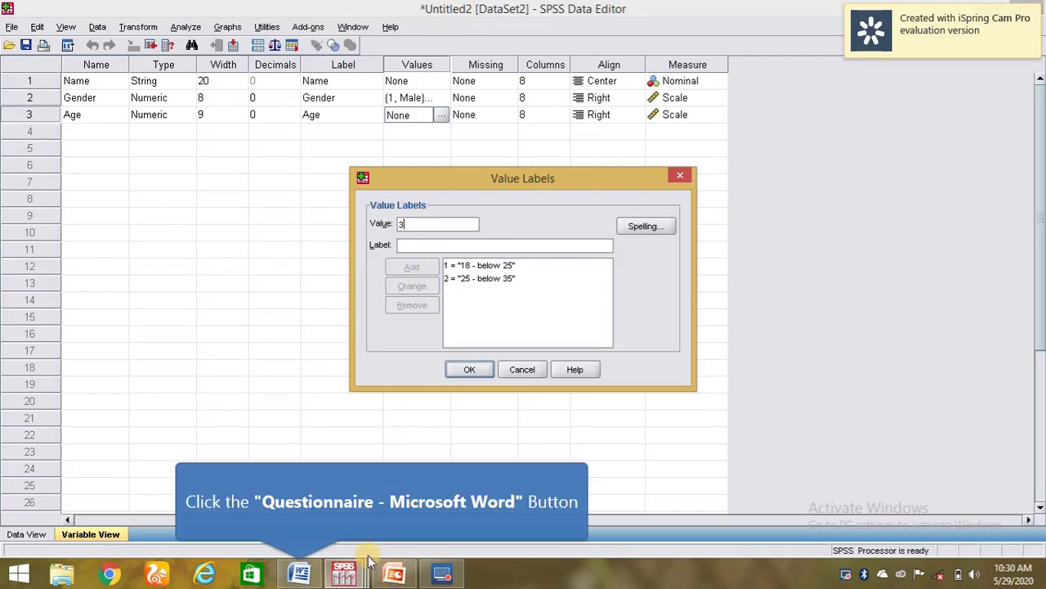
left_click(300, 575)
left_click_drag(279, 126, 377, 126)
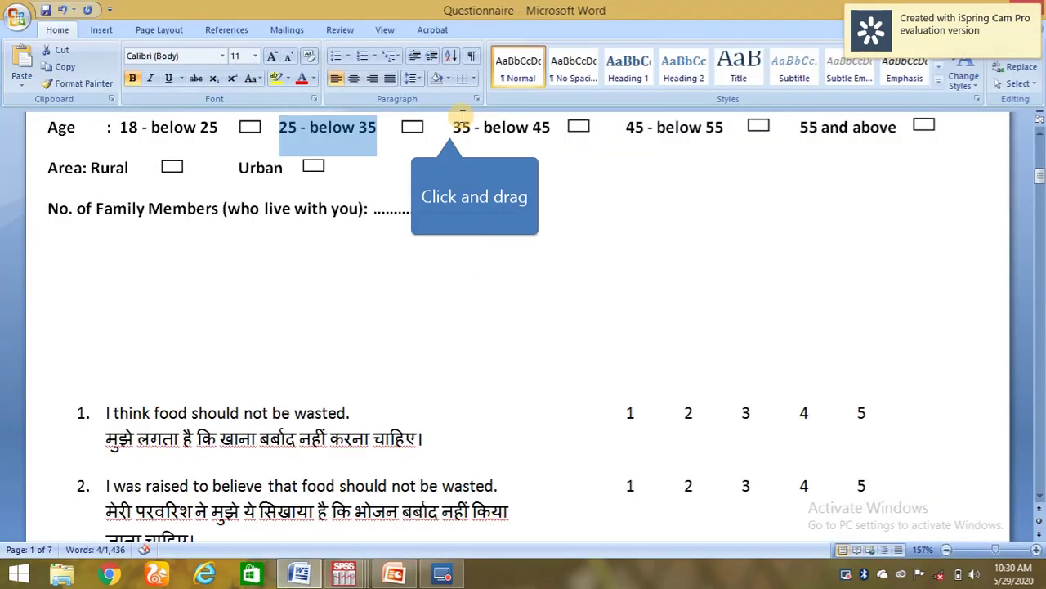
left_click_drag(448, 128, 529, 129)
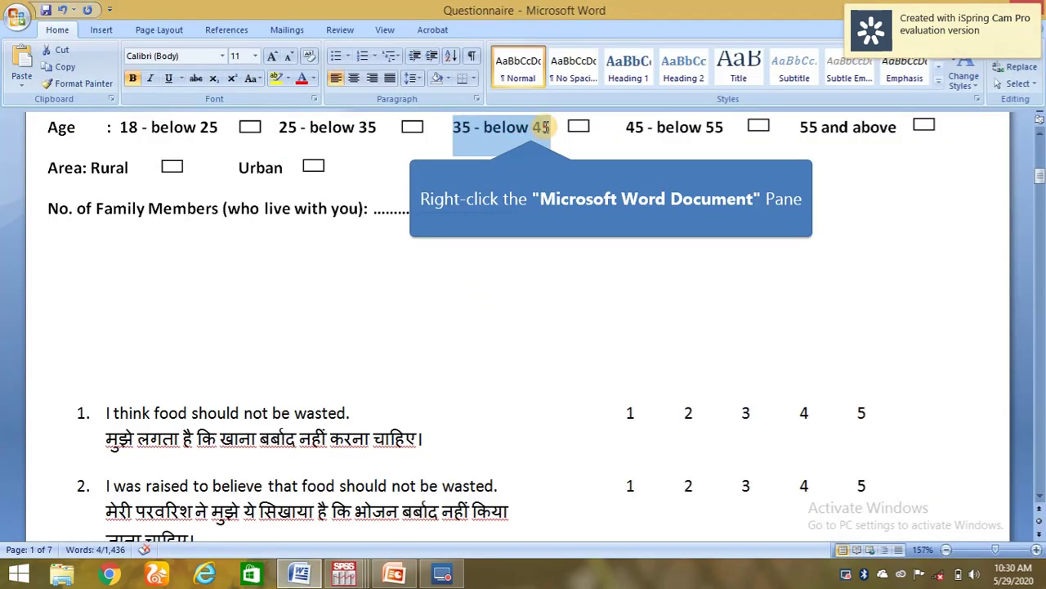
right_click(532, 133)
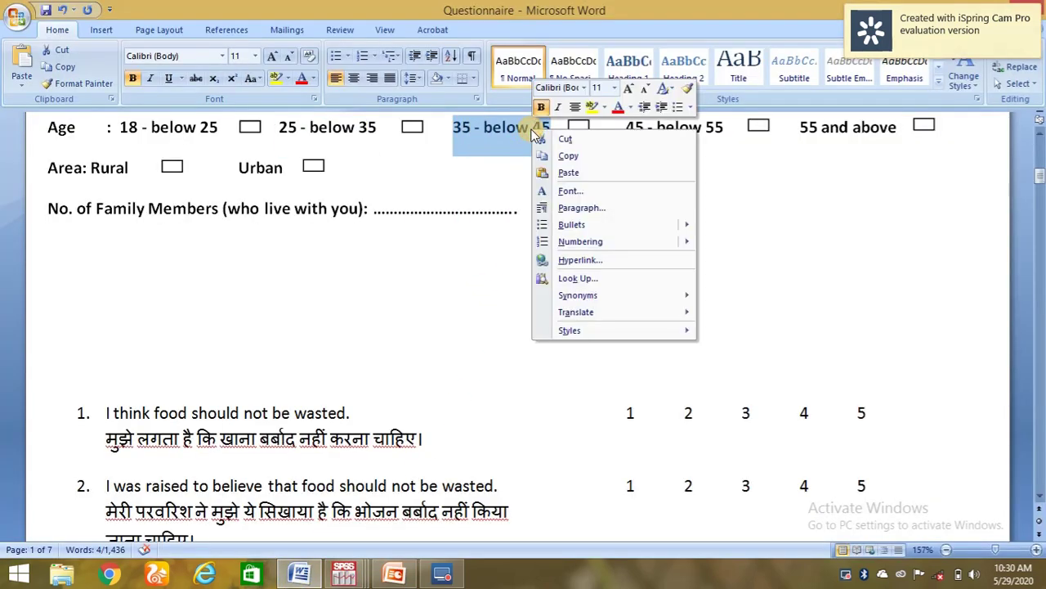
left_click(570, 156)
Return to the SPSS Untitled2 dataset, paste "35 - below 45" as the label for value 3 and add it
left_click(345, 573)
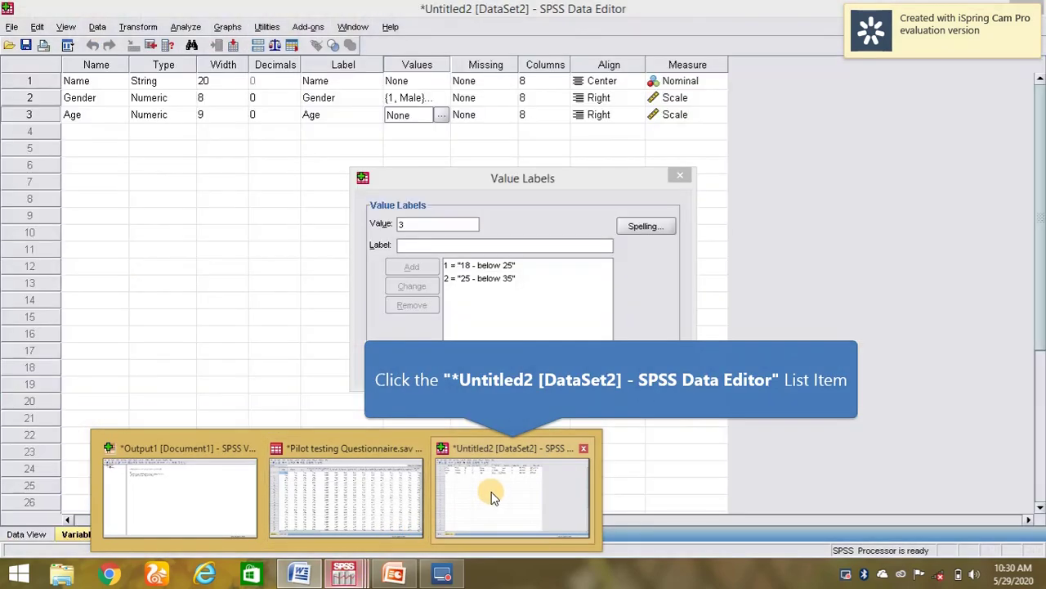
left_click(492, 492)
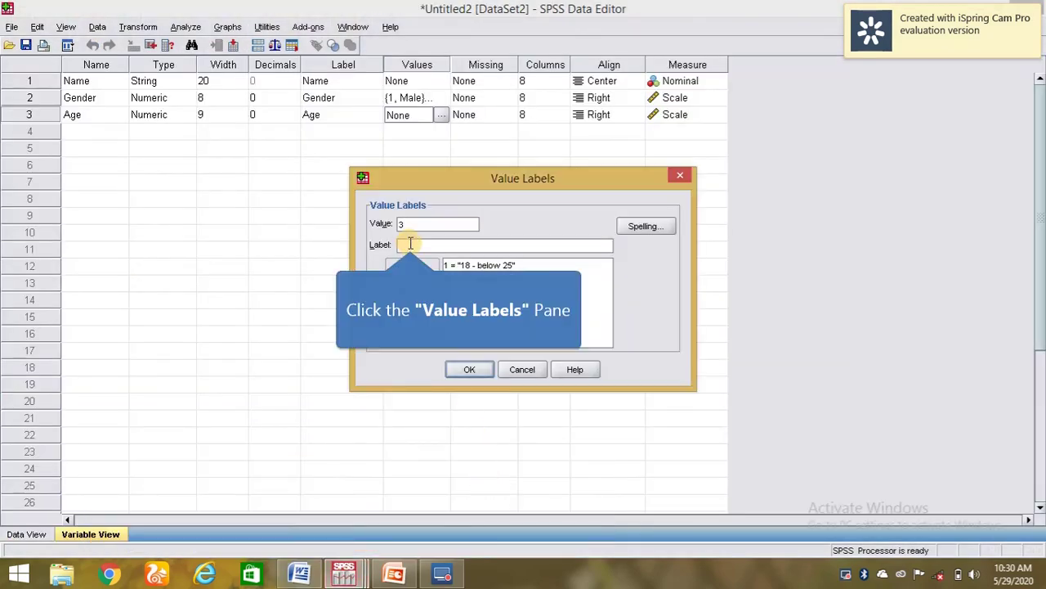
right_click(411, 243)
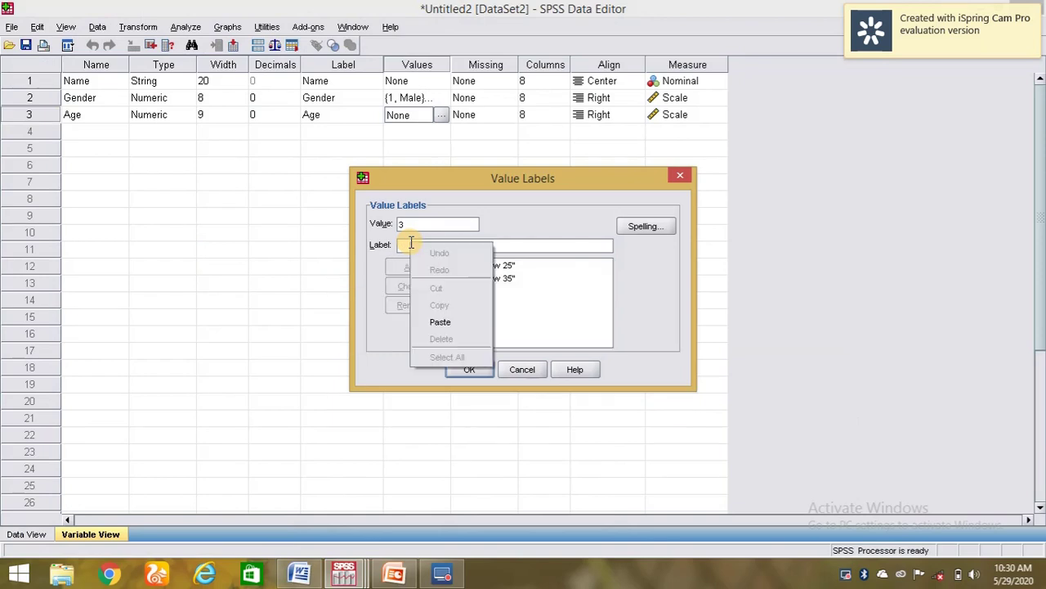
left_click(441, 319)
left_click(418, 266)
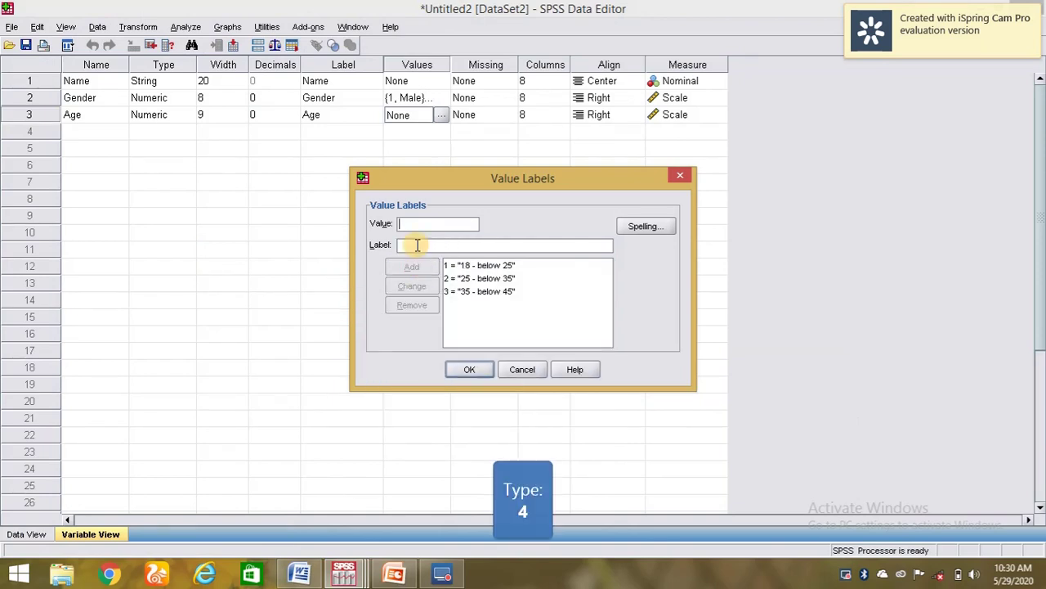
Enter 4 as Age's next value and copy the age option "45 - below 55" from the Word questionnaire
type("4")
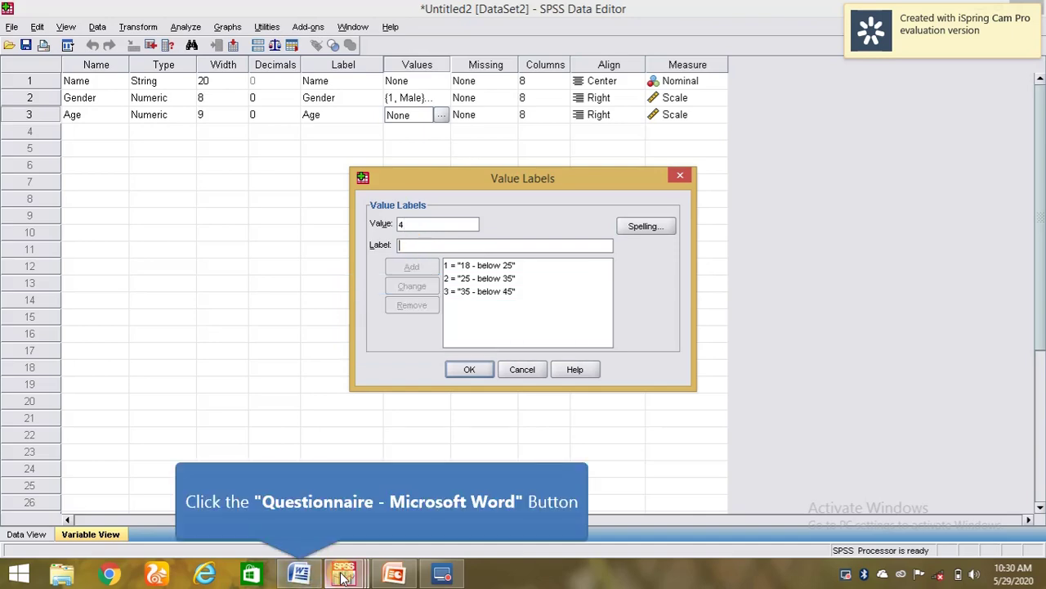
left_click(299, 571)
left_click_drag(626, 126, 718, 131)
right_click(686, 131)
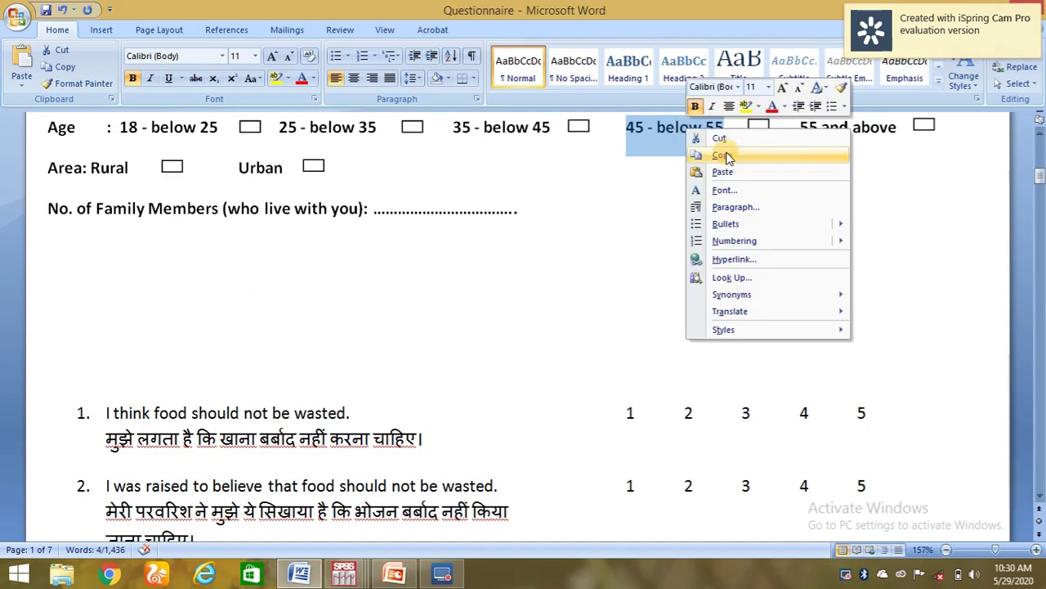
left_click(728, 157)
Return to the SPSS Untitled2 dataset, paste "45 - below 55" as the label for value 4 and add it
left_click(343, 572)
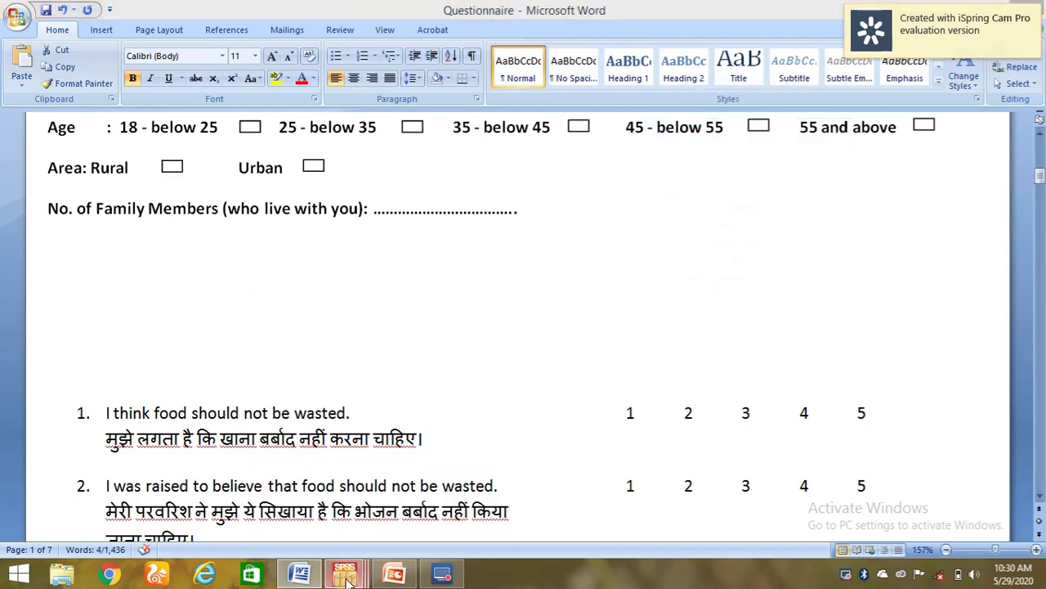
left_click(478, 494)
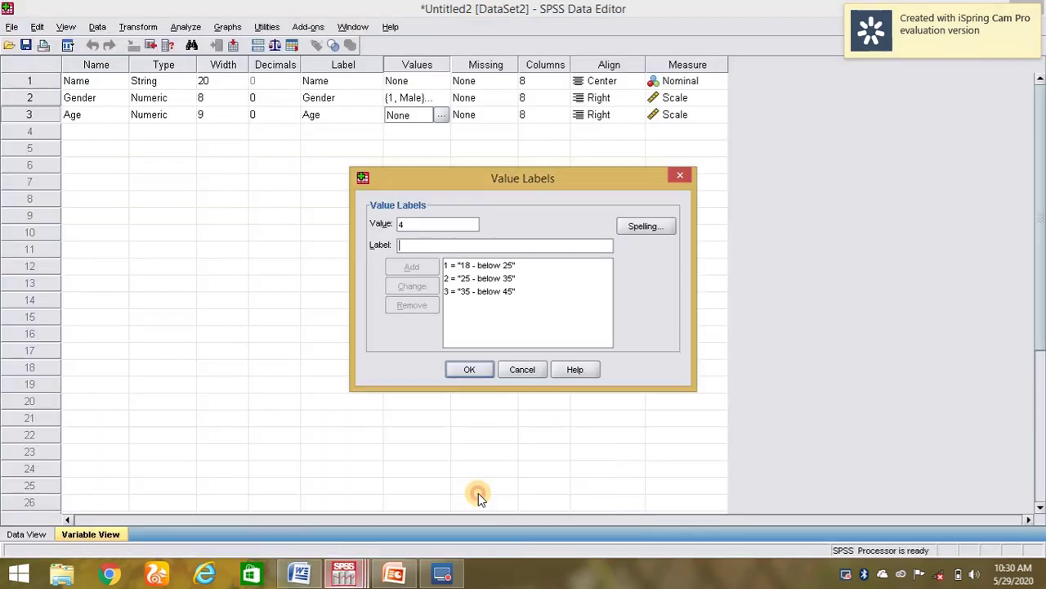
right_click(428, 243)
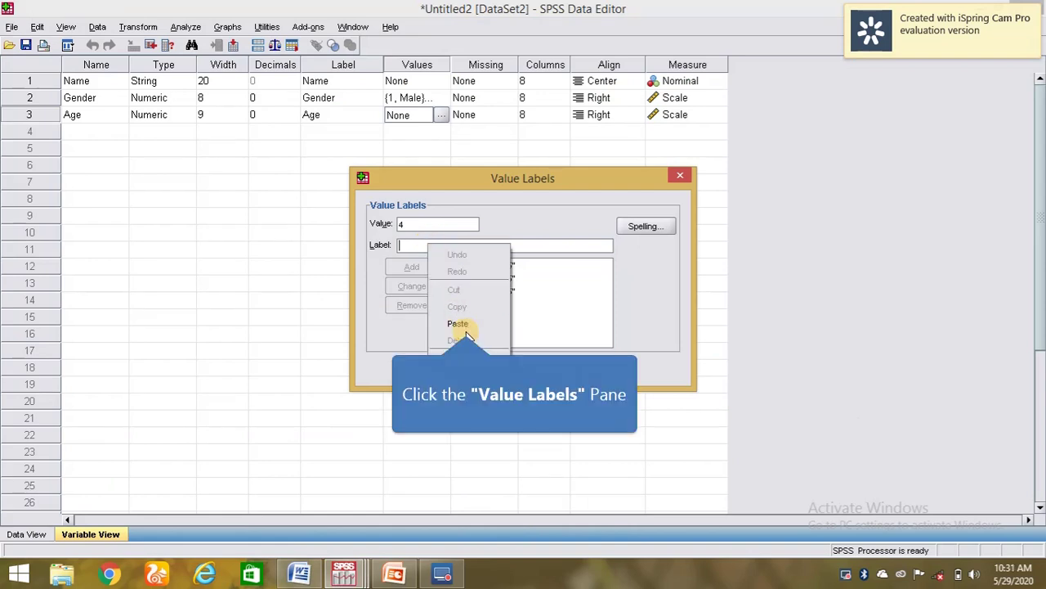
left_click(456, 323)
left_click(403, 265)
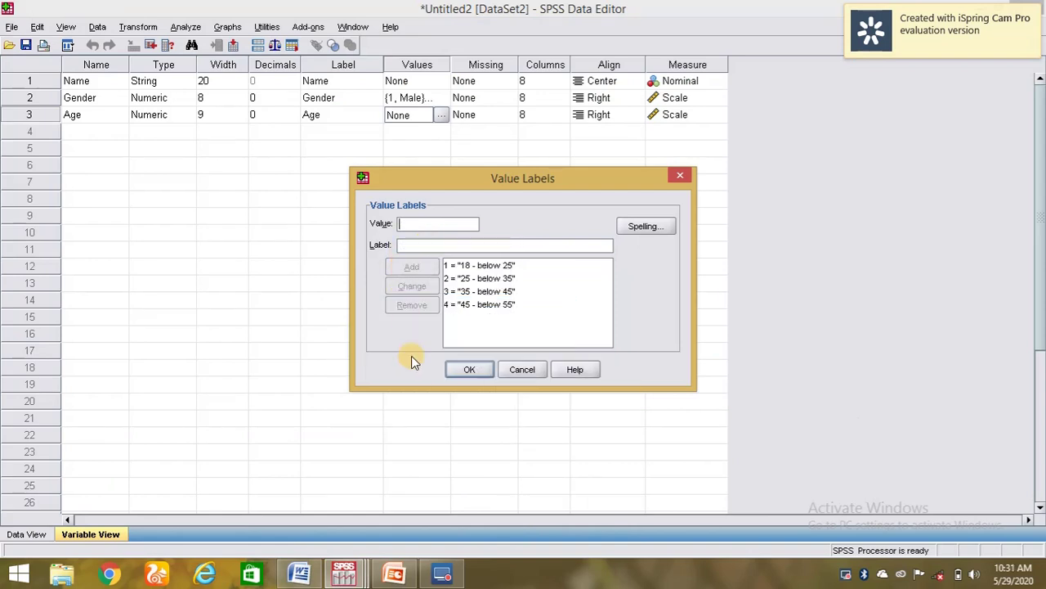
Copy the age option "55 and above" from the Word questionnaire and enter 5 as Age's next value in SPSS
left_click(298, 575)
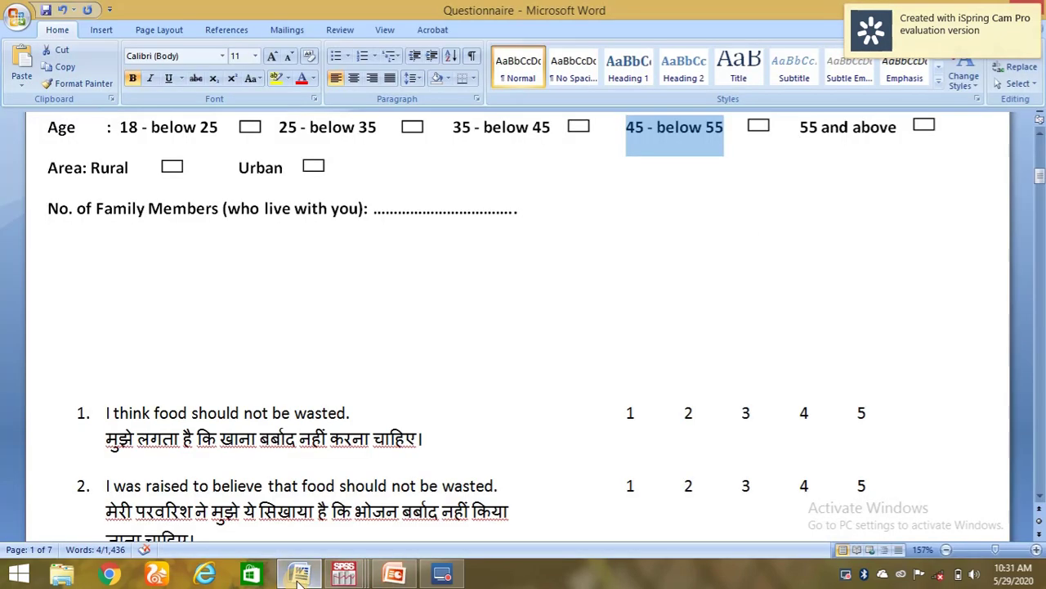
left_click_drag(801, 127, 887, 127)
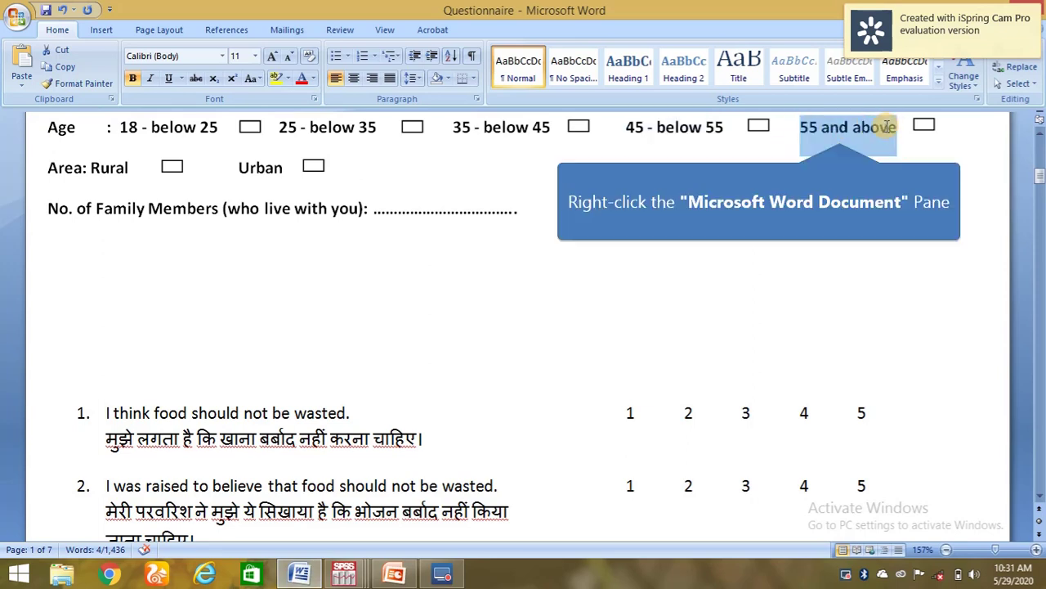
right_click(841, 132)
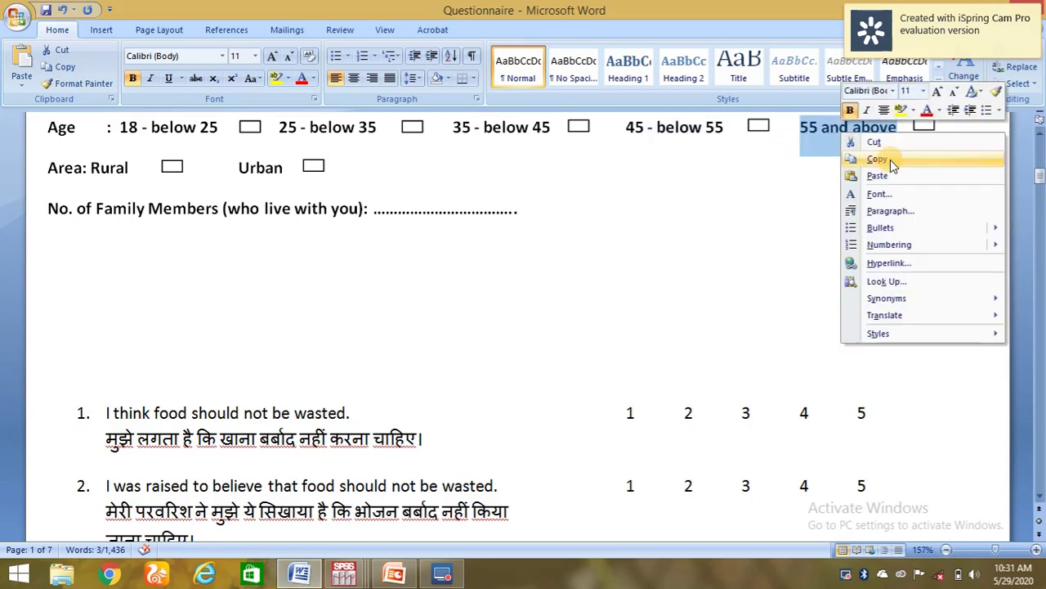
left_click(890, 159)
left_click(301, 577)
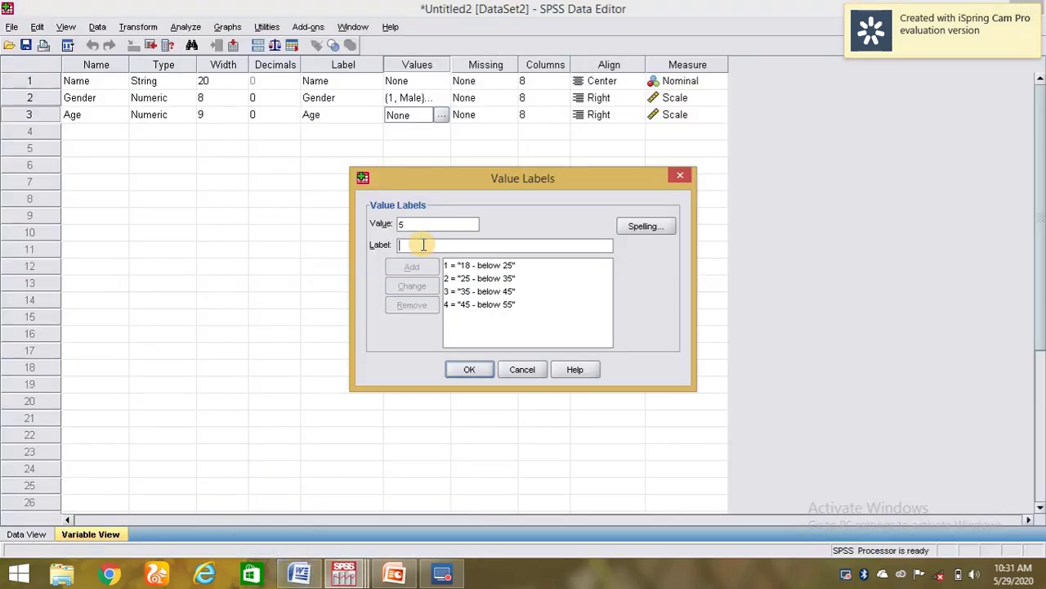
Paste "55 and above" as the label for value 5, add it, apply Age's value labels and review the list
right_click(422, 245)
left_click(452, 324)
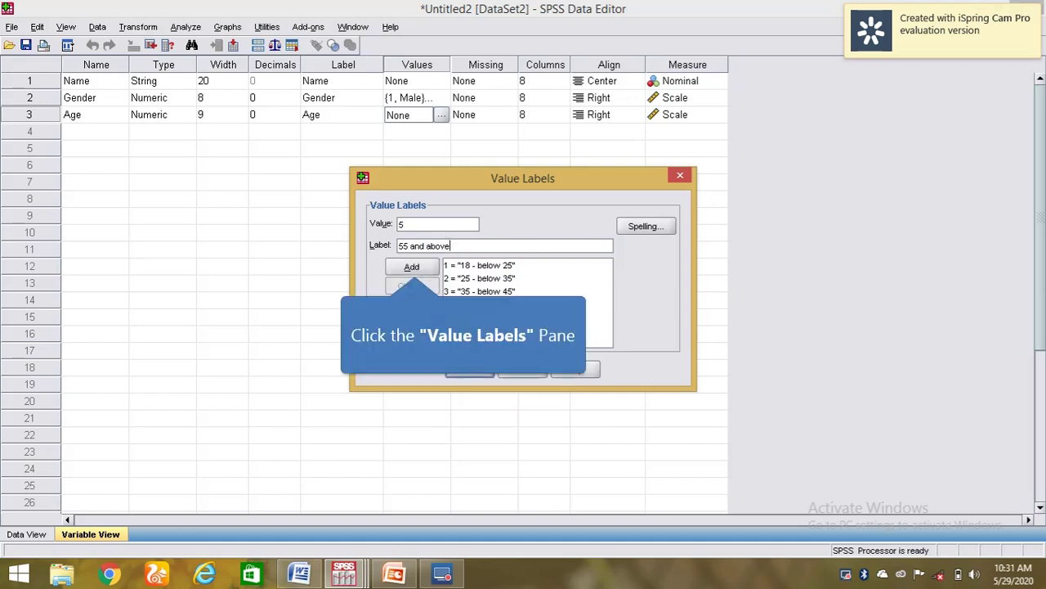
left_click(413, 267)
left_click(469, 370)
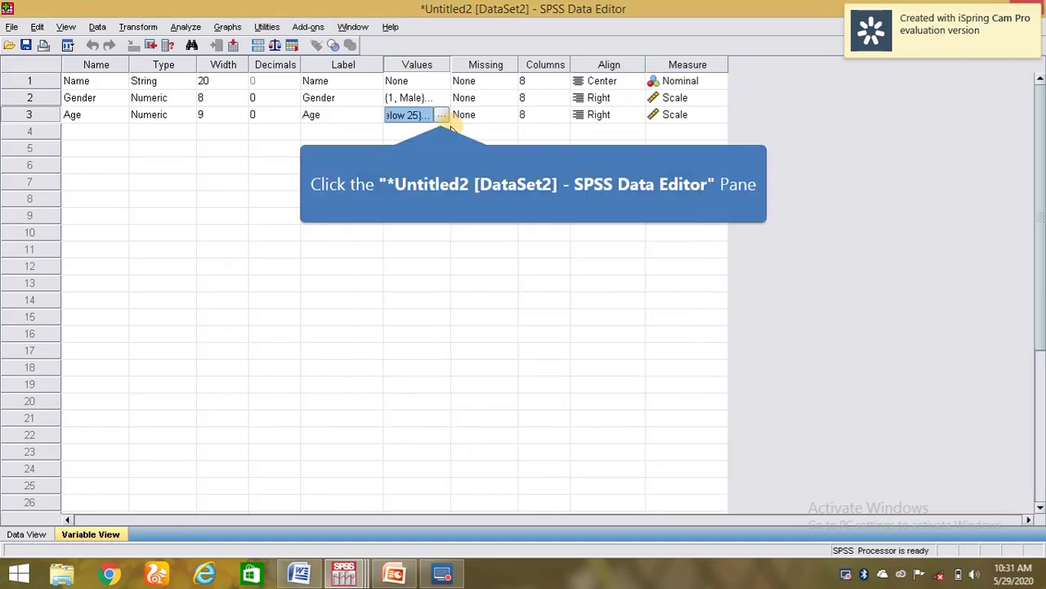
left_click(441, 116)
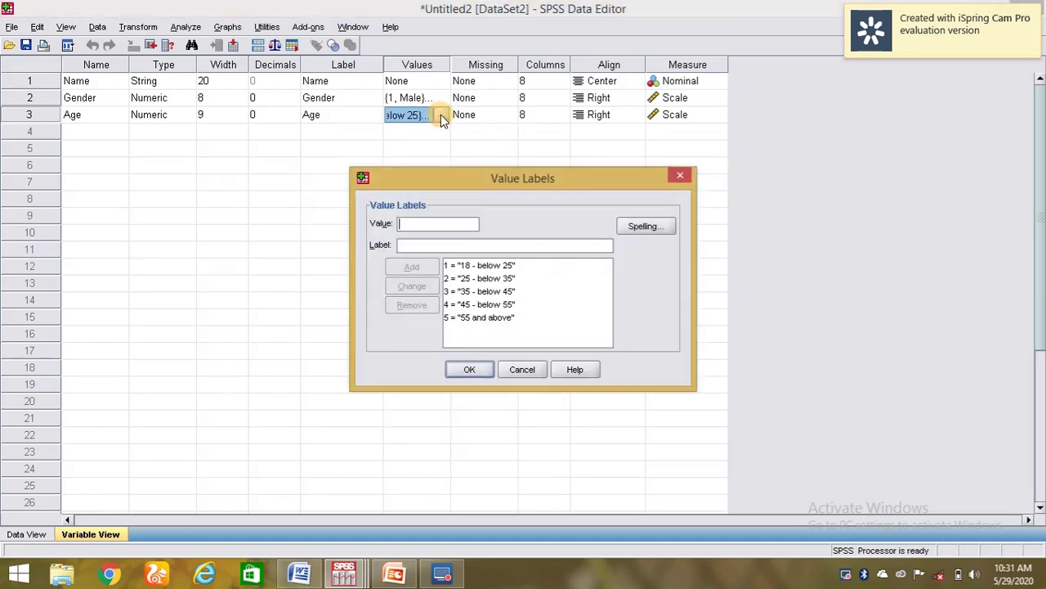
left_click(683, 175)
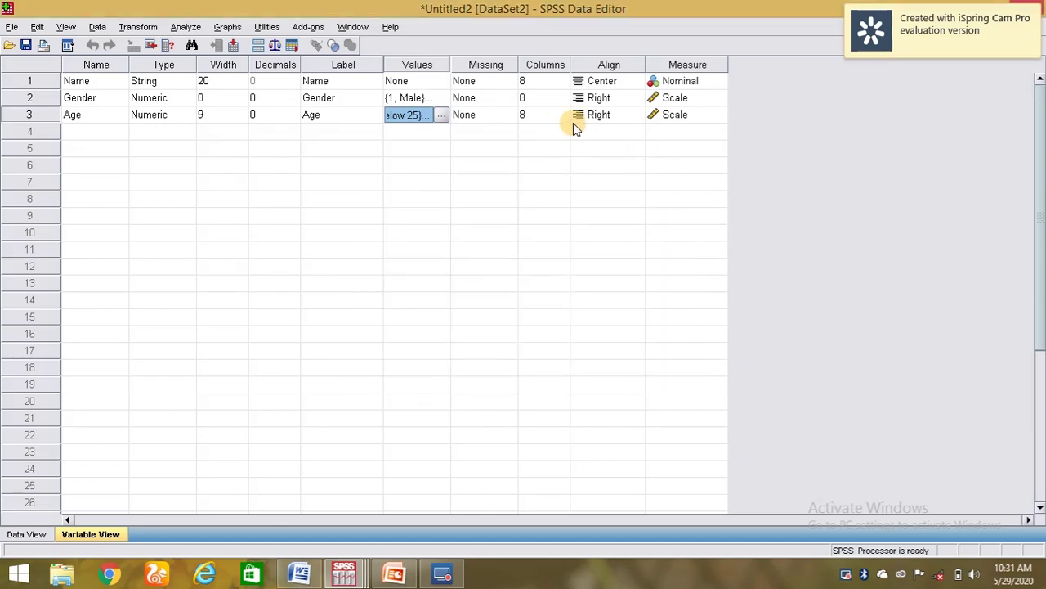
Set the measurement level of Gender to Nominal and of Age to Ordinal
left_click(684, 98)
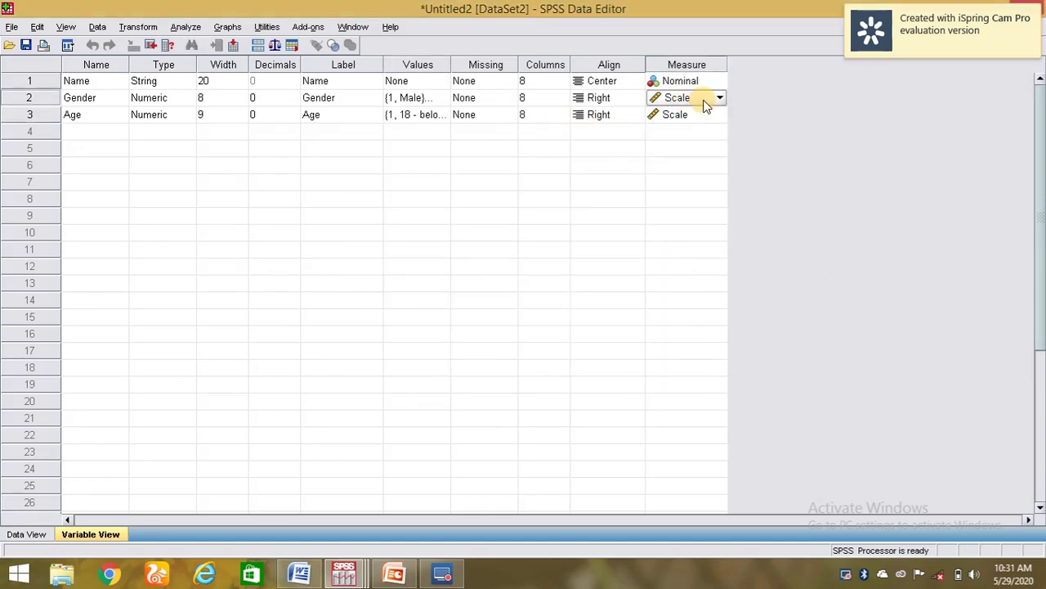
left_click(703, 100)
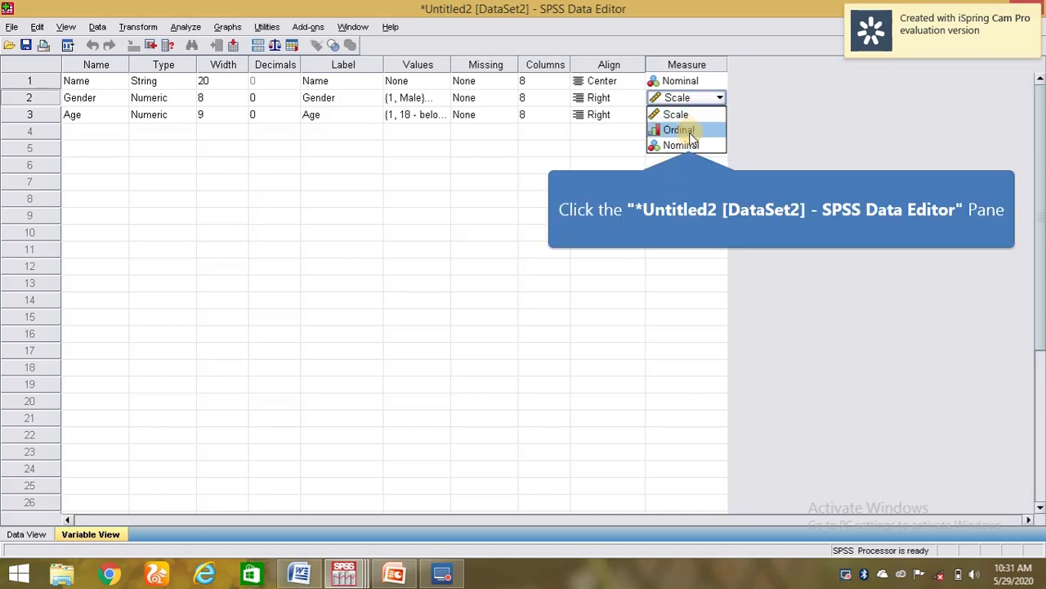
left_click(691, 145)
left_click(676, 119)
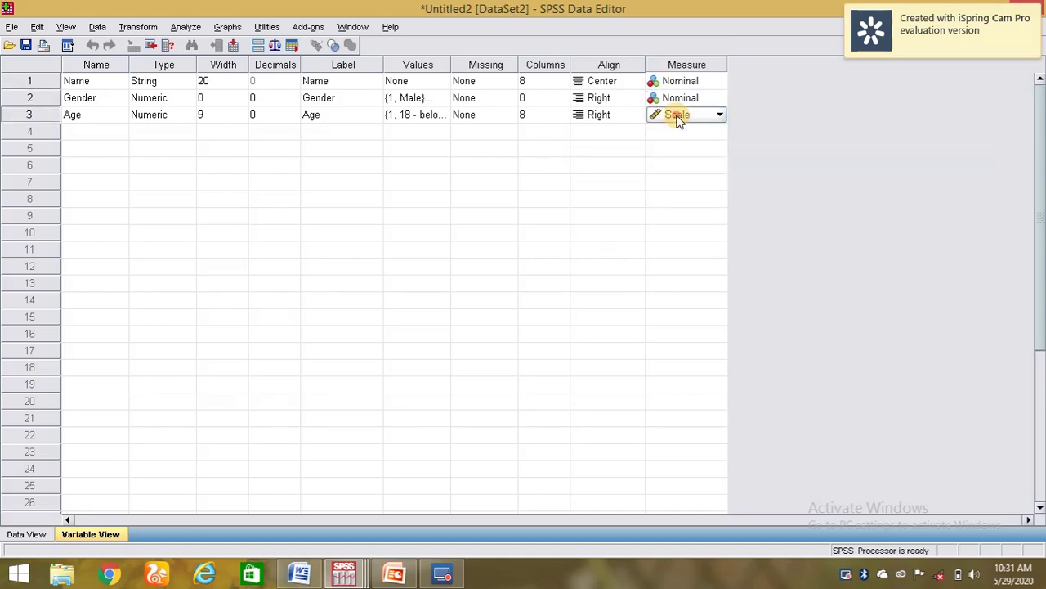
left_click(678, 120)
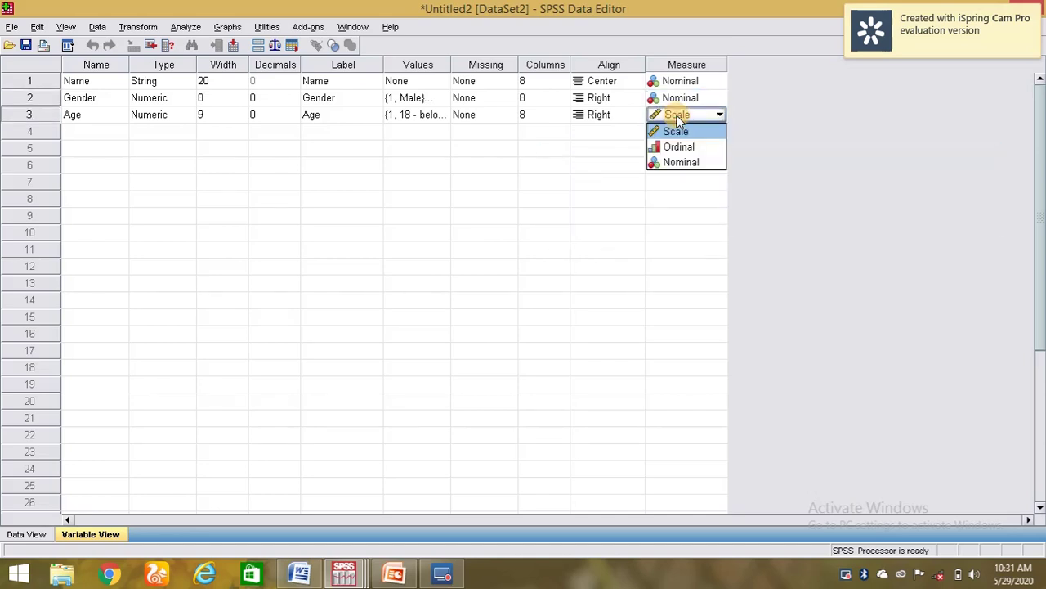
left_click(686, 145)
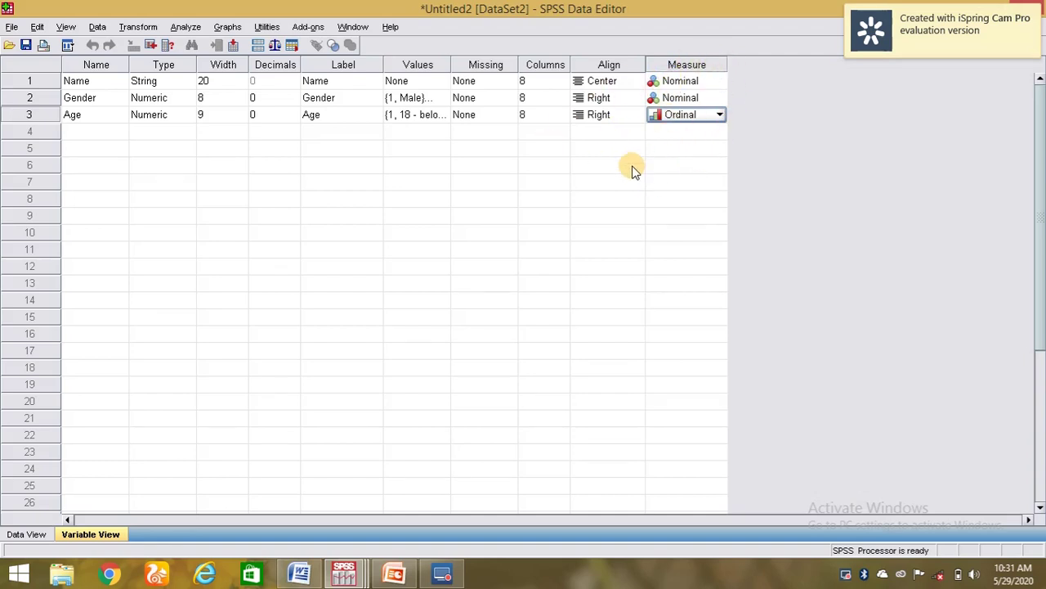
Switch to the Word questionnaire and copy the item name "Area"
left_click(93, 131)
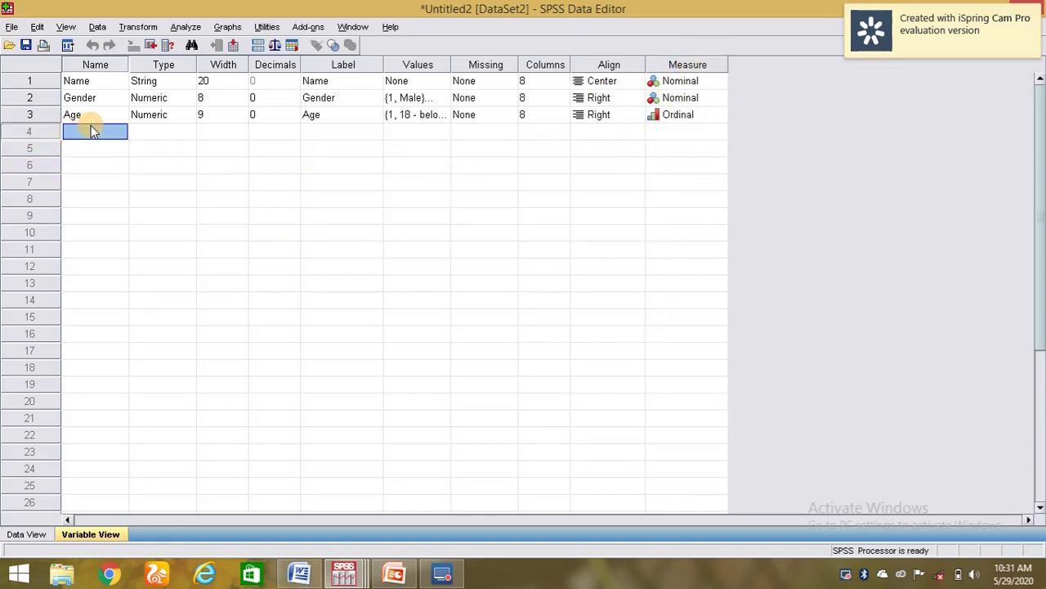
left_click(299, 575)
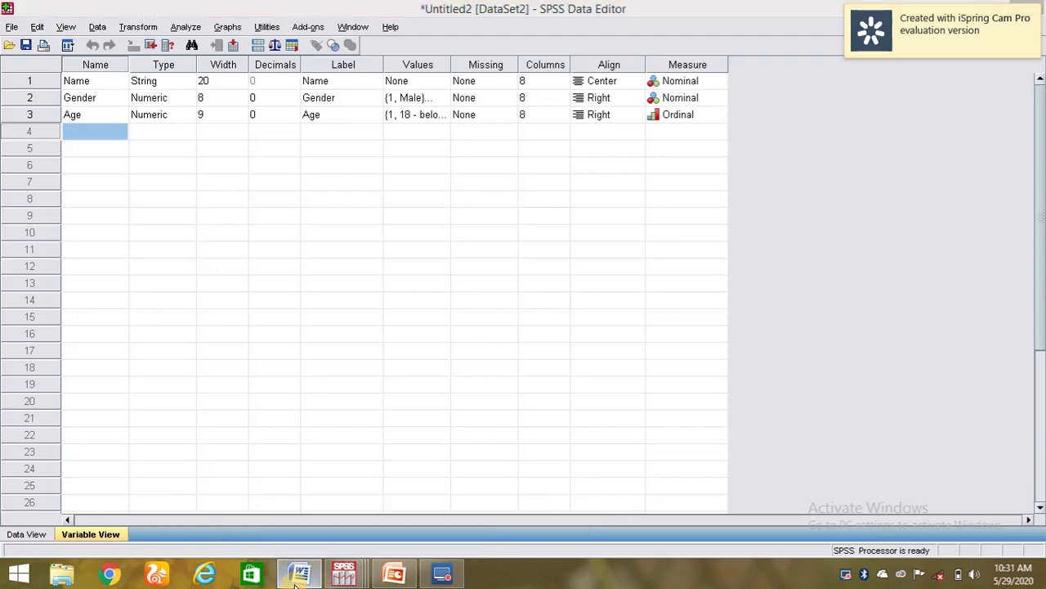
scroll(407, 436, "down", 6)
scroll(408, 441, "down", 4)
left_click_drag(50, 334, 80, 332)
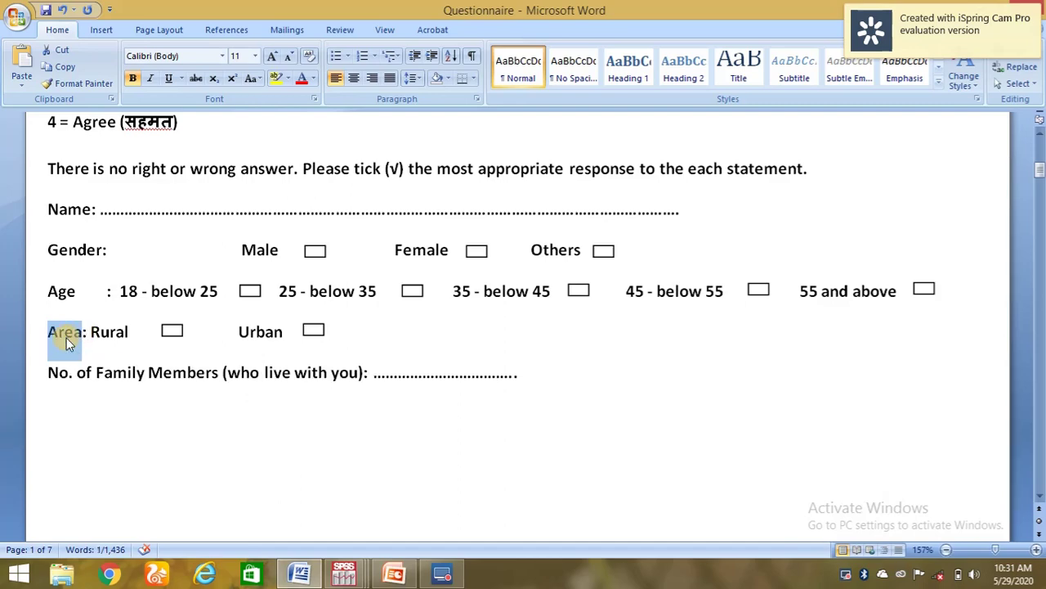
right_click(66, 338)
left_click(104, 365)
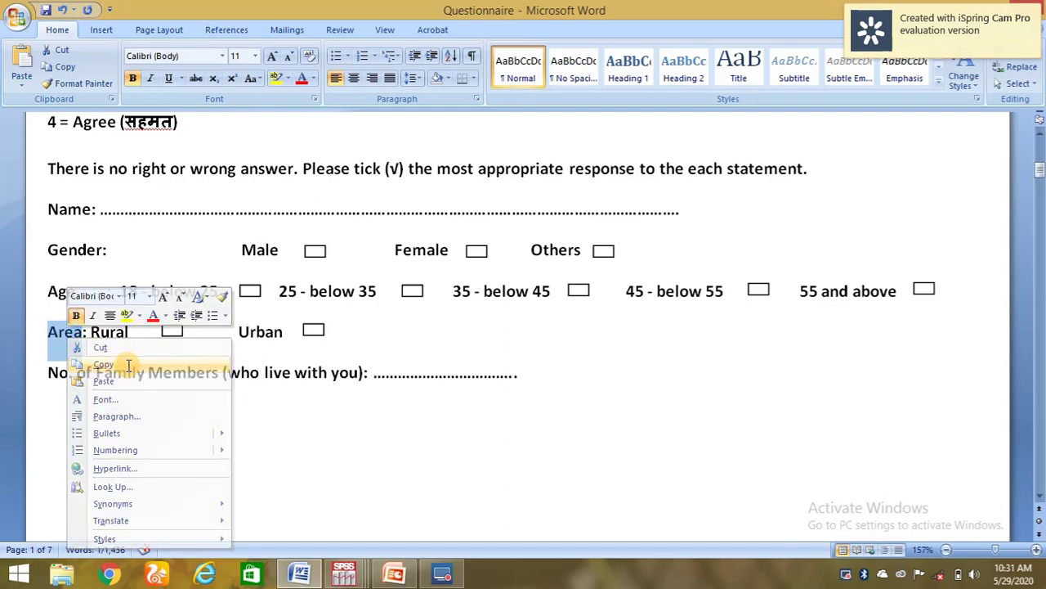
Return to the SPSS Untitled2 dataset and paste "Area" as the name of the fourth variable
left_click(300, 574)
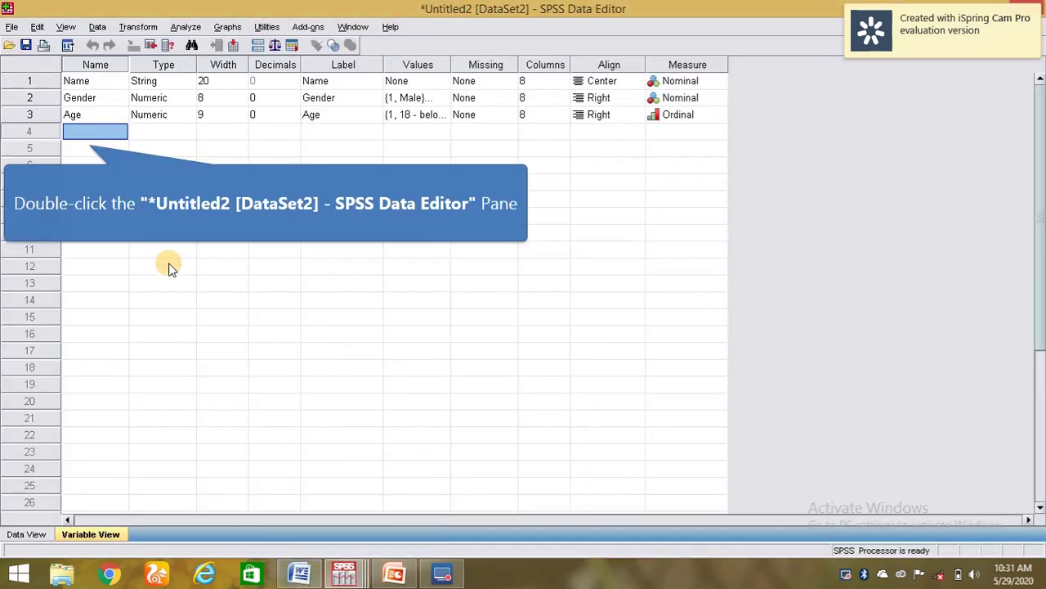
double_click(90, 133)
right_click(90, 133)
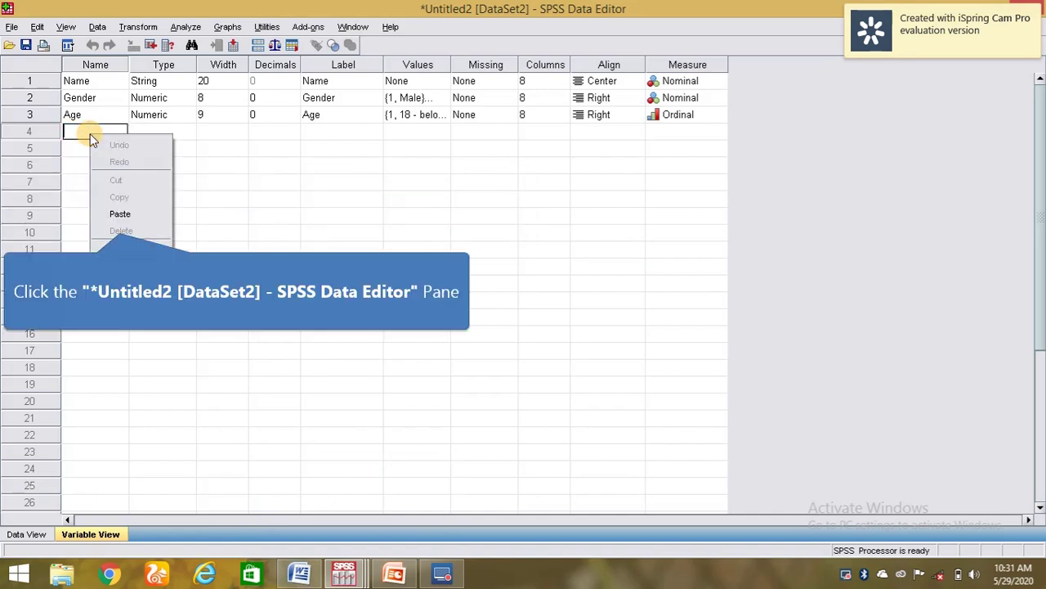
left_click(117, 213)
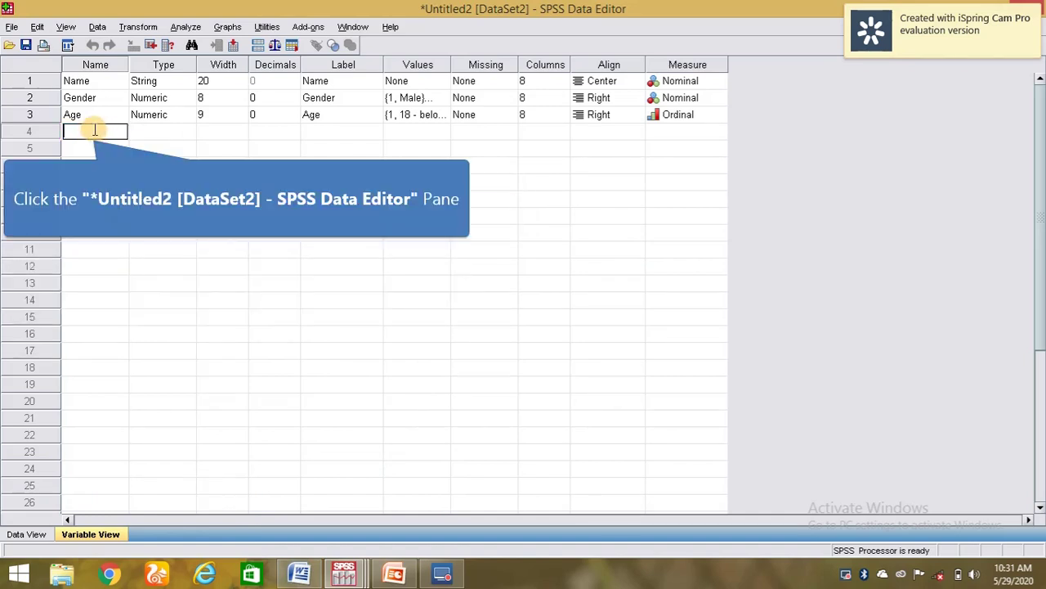
right_click(95, 130)
left_click(122, 209)
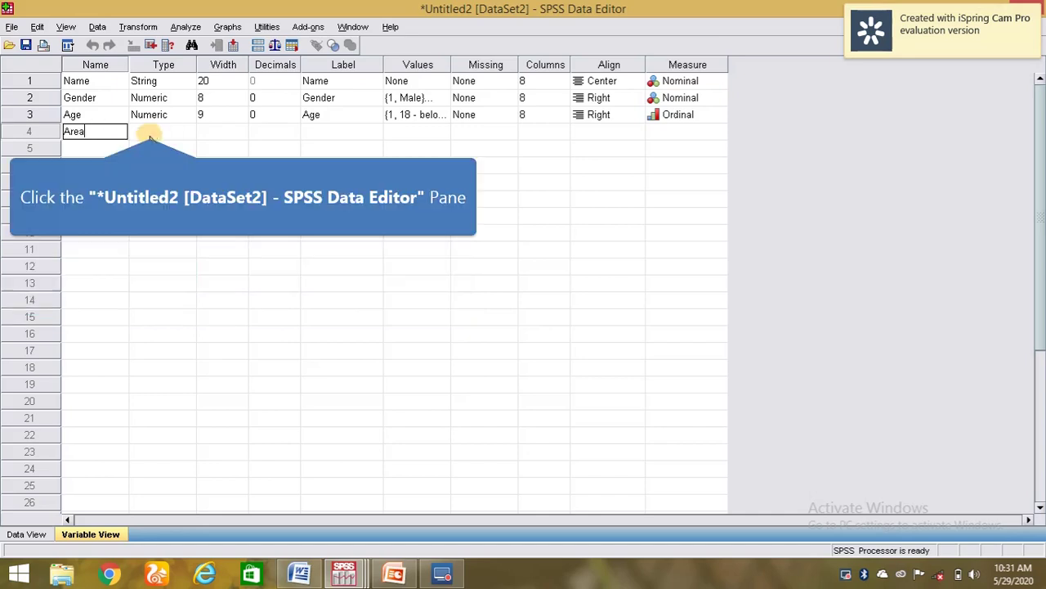
Set Area's decimals to 0 and paste "Area" as its variable label
left_click(150, 132)
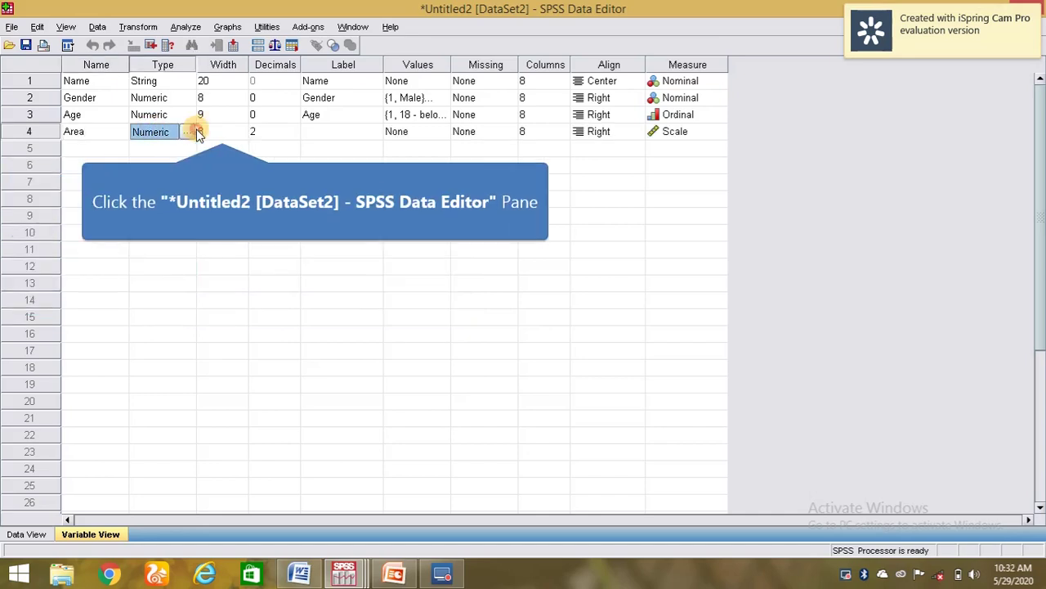
left_click(221, 133)
left_click(280, 135)
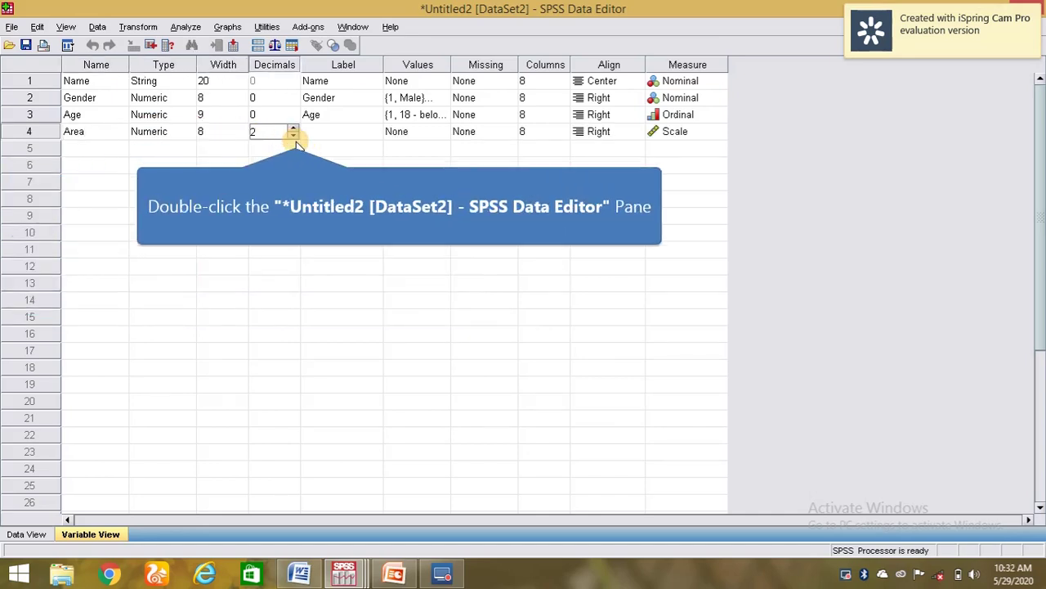
left_click(295, 136)
left_click(341, 131)
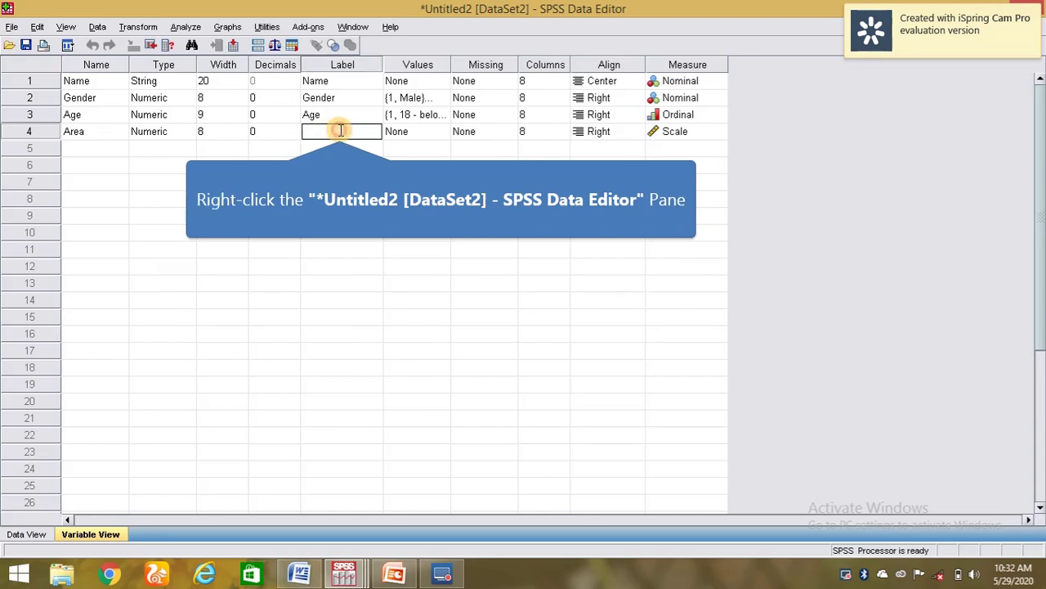
right_click(341, 131)
left_click(394, 214)
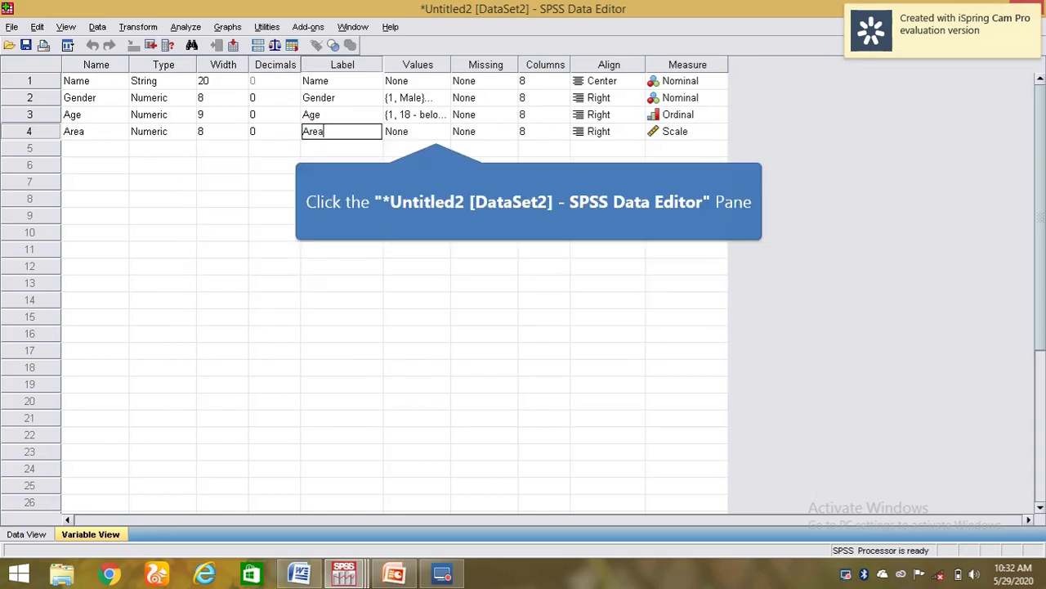
Open Area's value labels and add value 1 with the label "Rural"
left_click(435, 131)
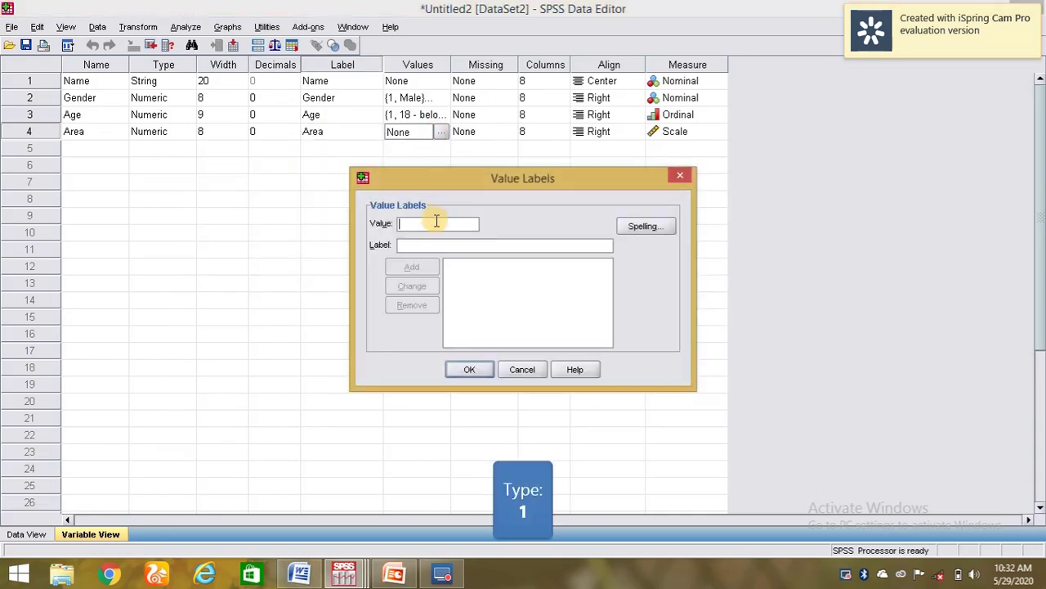
type("1")
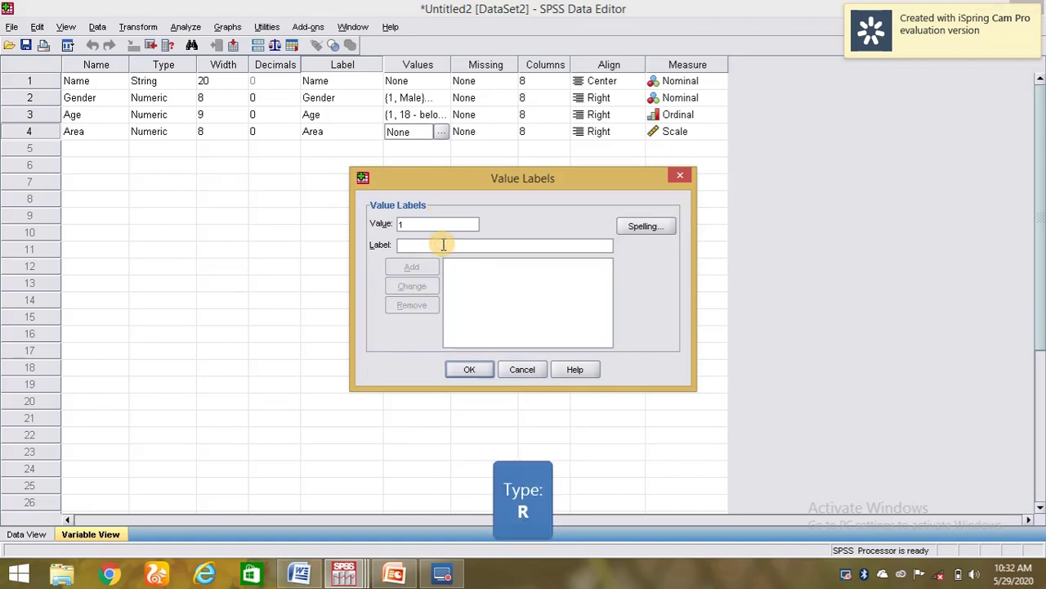
type(" = \"R")
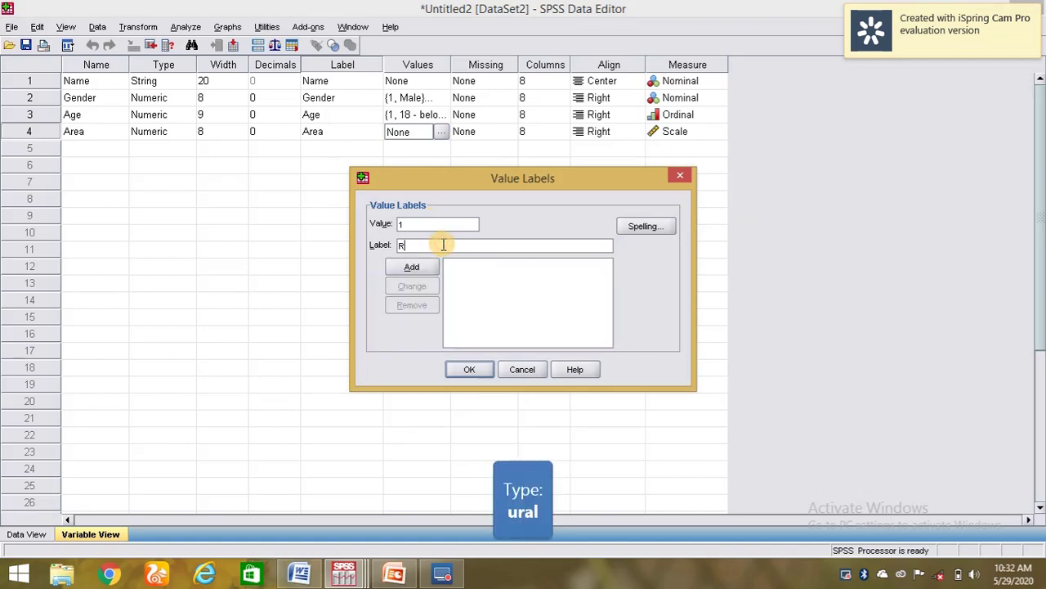
type("u")
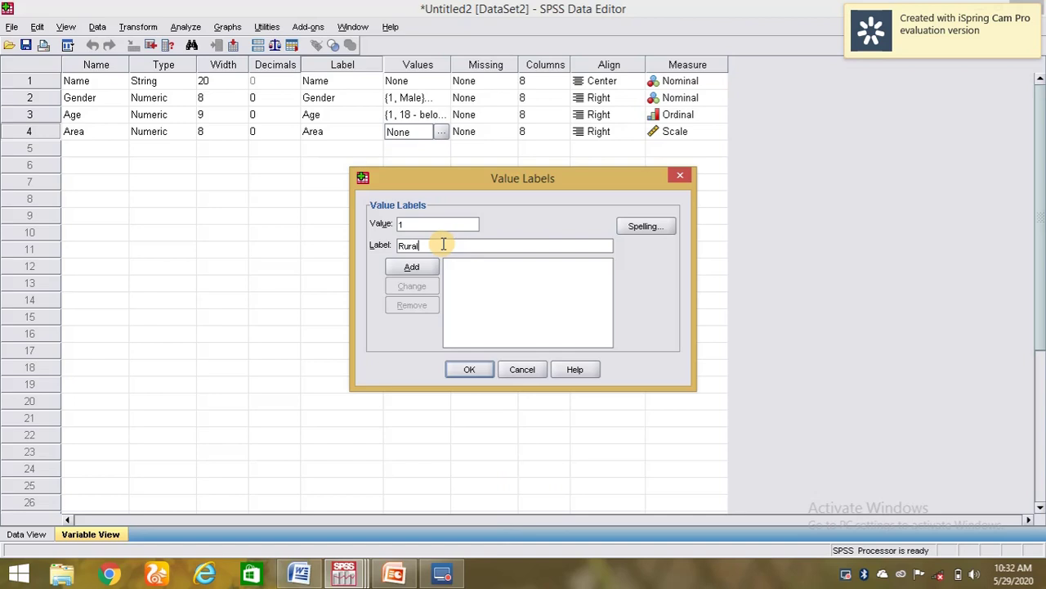
type("ral")
left_click(411, 267)
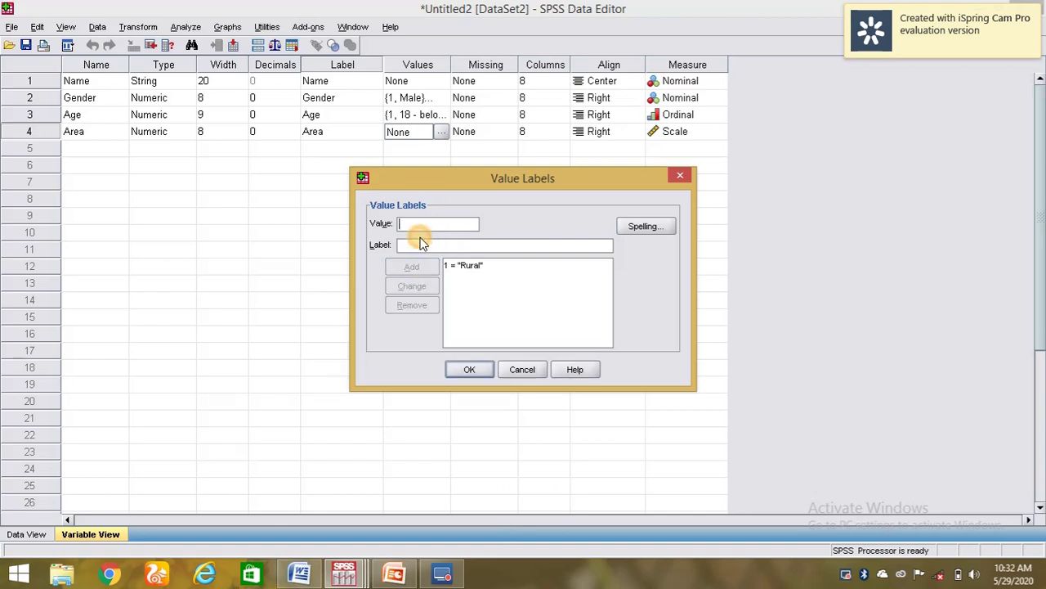
Add value 2 with the label "Urban" and apply Area's value labels
type("2")
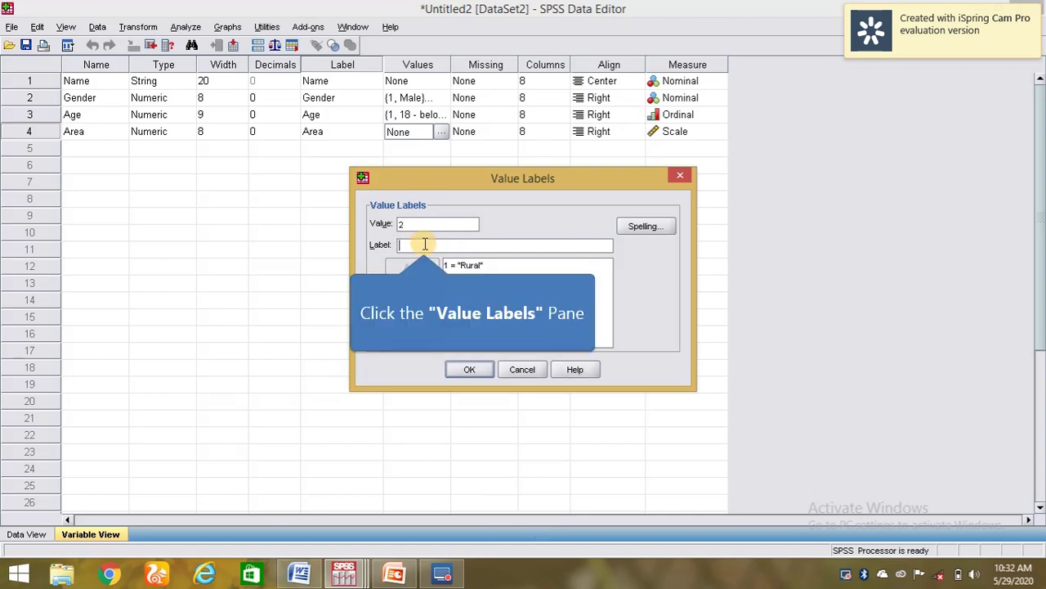
type("u")
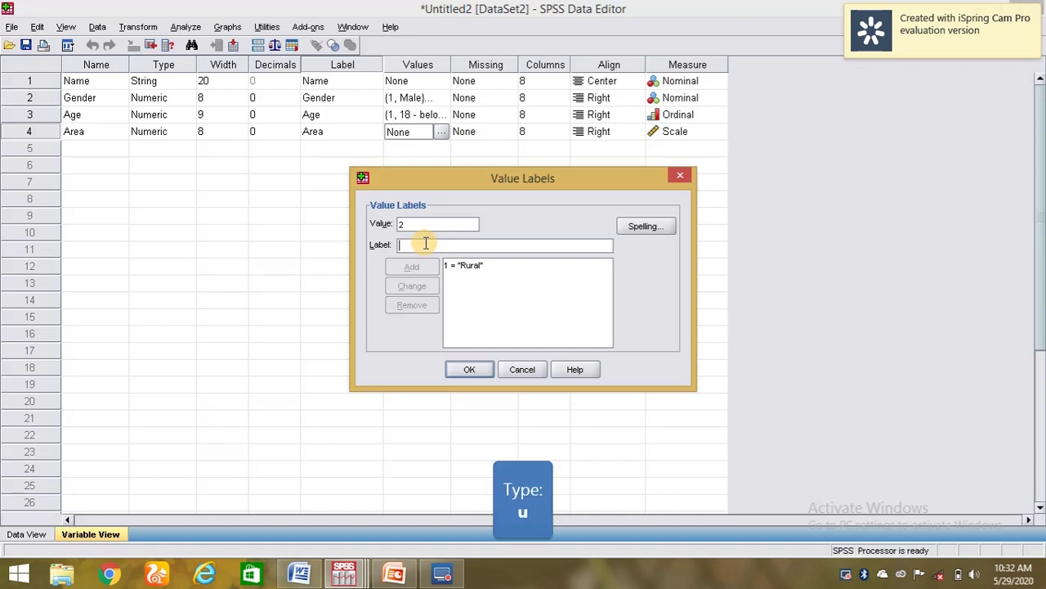
type("u")
key("BackSpace")
type("Ur")
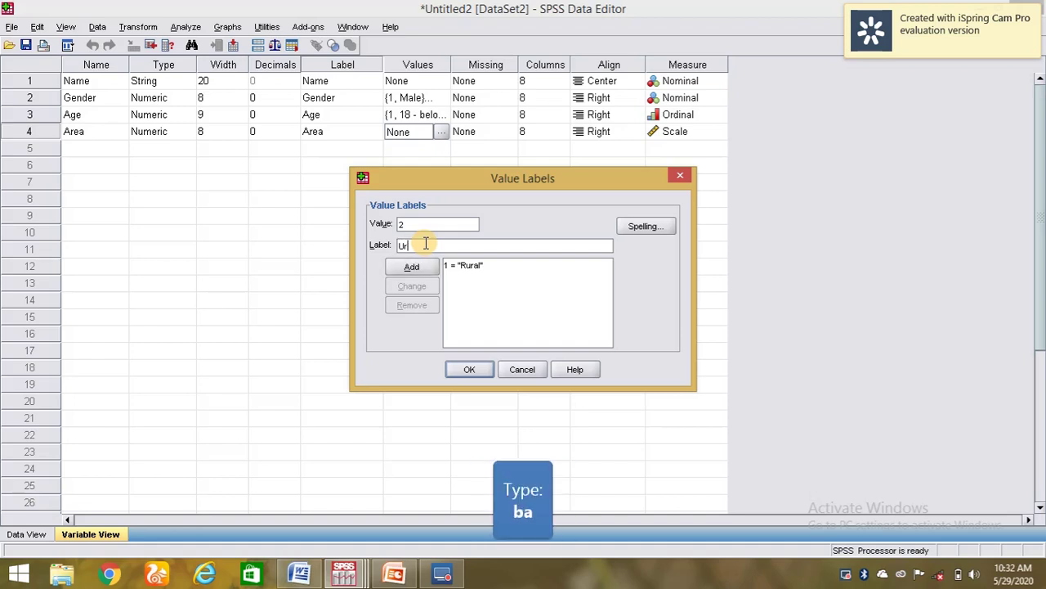
type("ban")
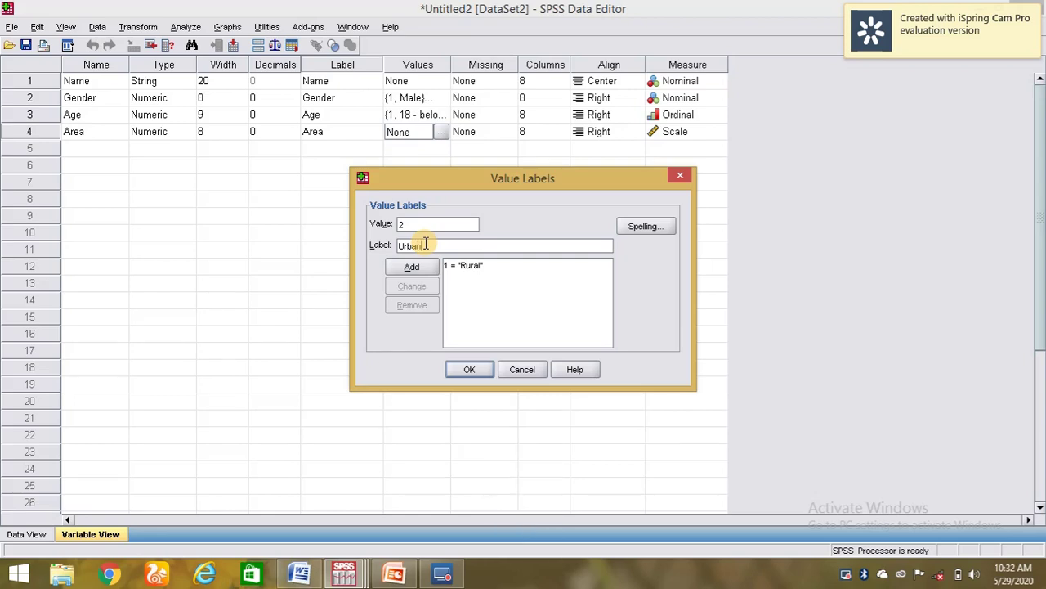
left_click(412, 269)
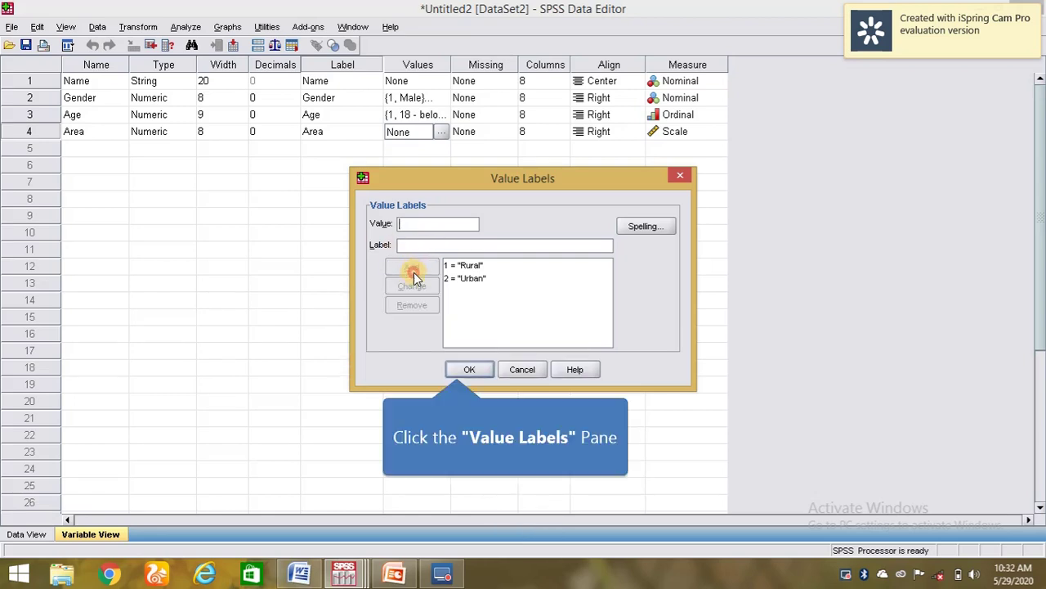
left_click(469, 369)
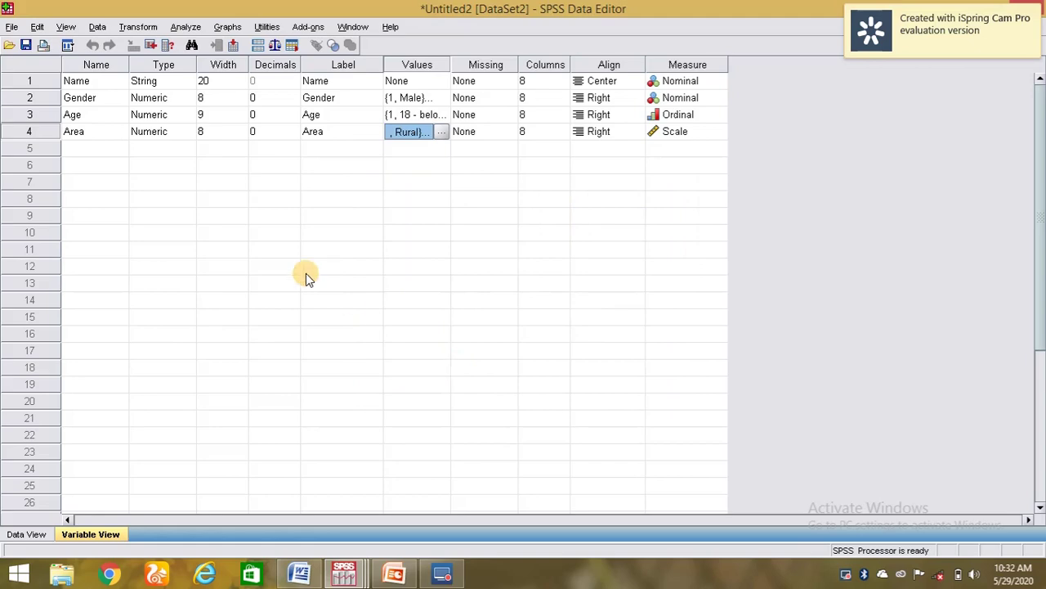
Switch to the Word questionnaire, copy "No. of Family Members", and return to the SPSS Untitled2 dataset
left_click(299, 575)
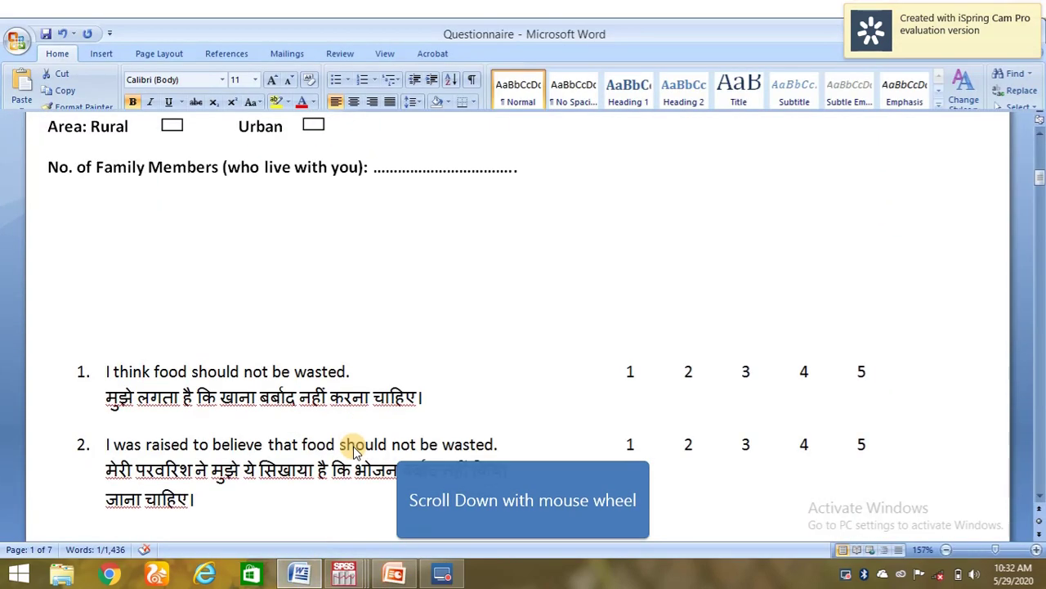
scroll(354, 446, "down", 3)
scroll(355, 446, "up", 3)
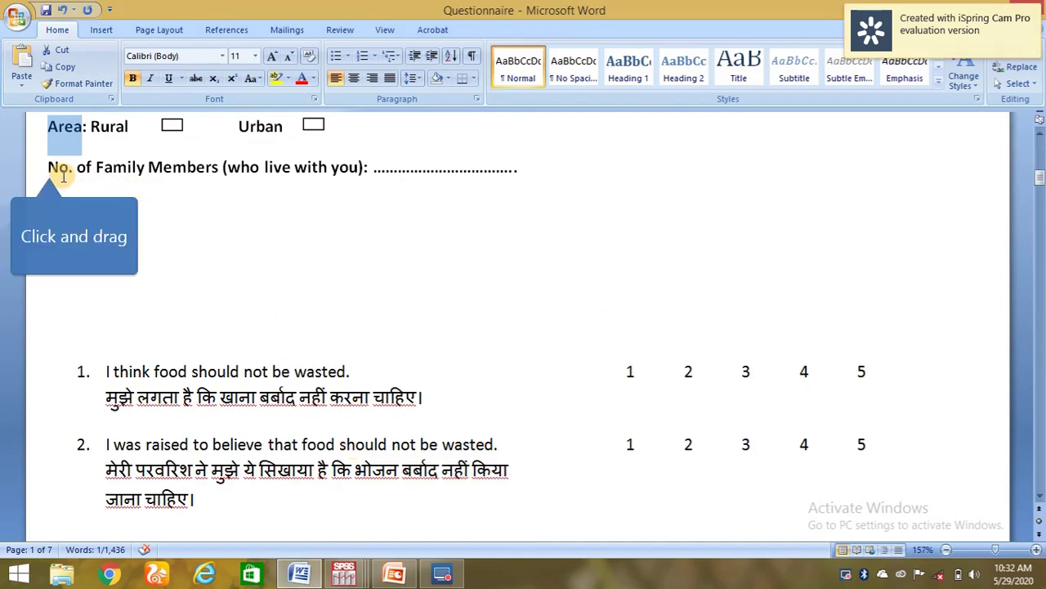
left_click_drag(49, 167, 190, 163)
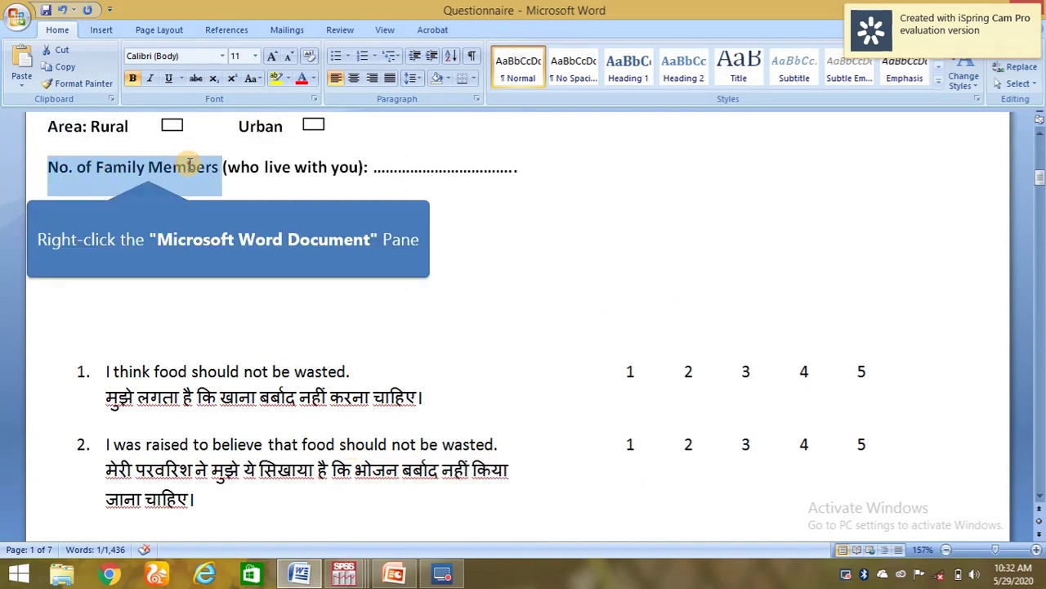
right_click(149, 175)
left_click(202, 197)
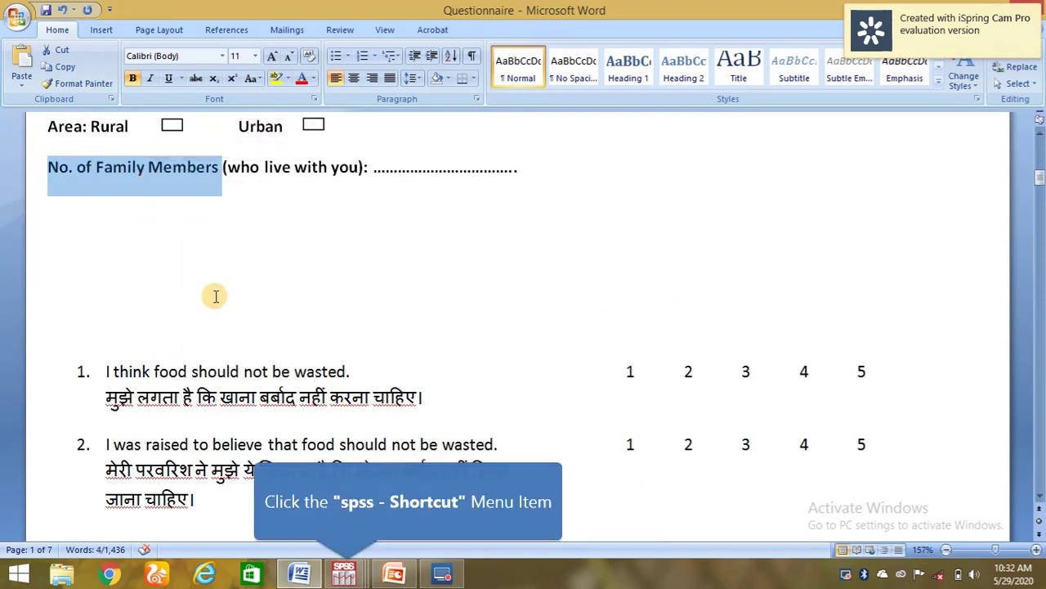
left_click(344, 572)
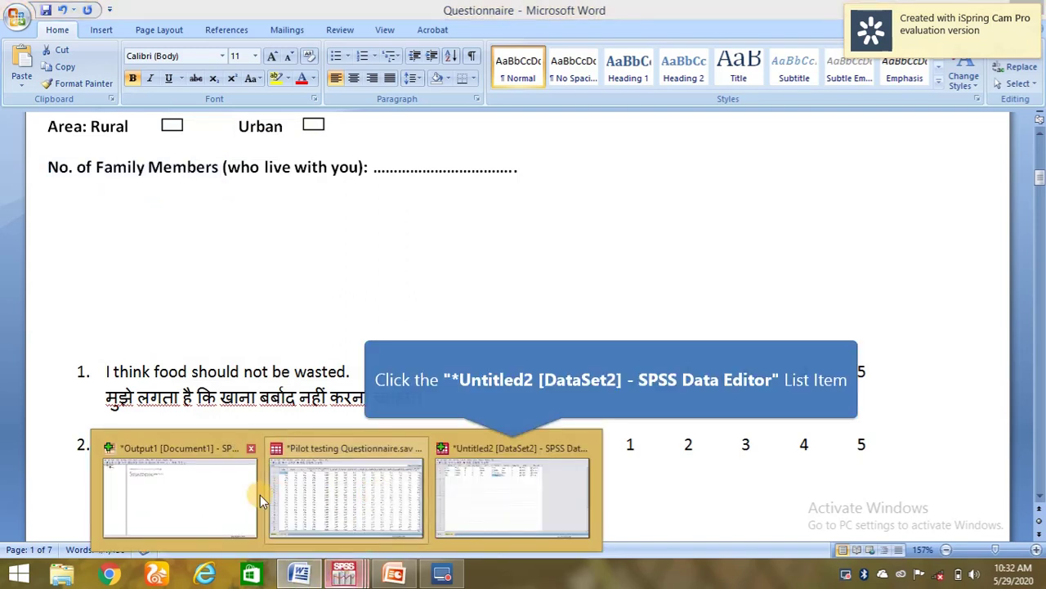
left_click(474, 493)
Try to paste "No. of Family Members" as the name of the fifth variable
double_click(75, 148)
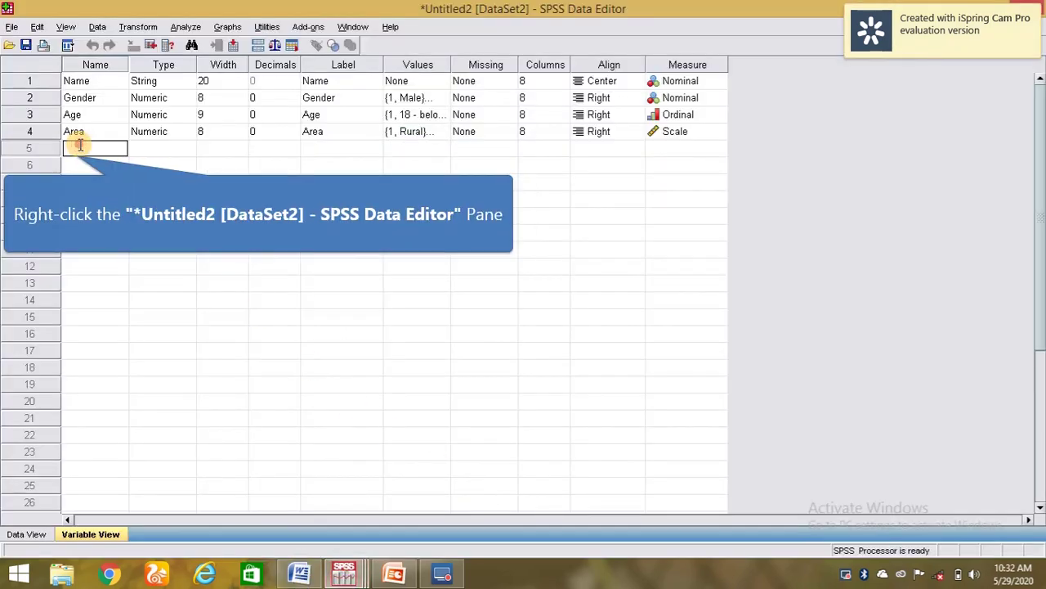
right_click(78, 146)
left_click(109, 220)
left_click(187, 146)
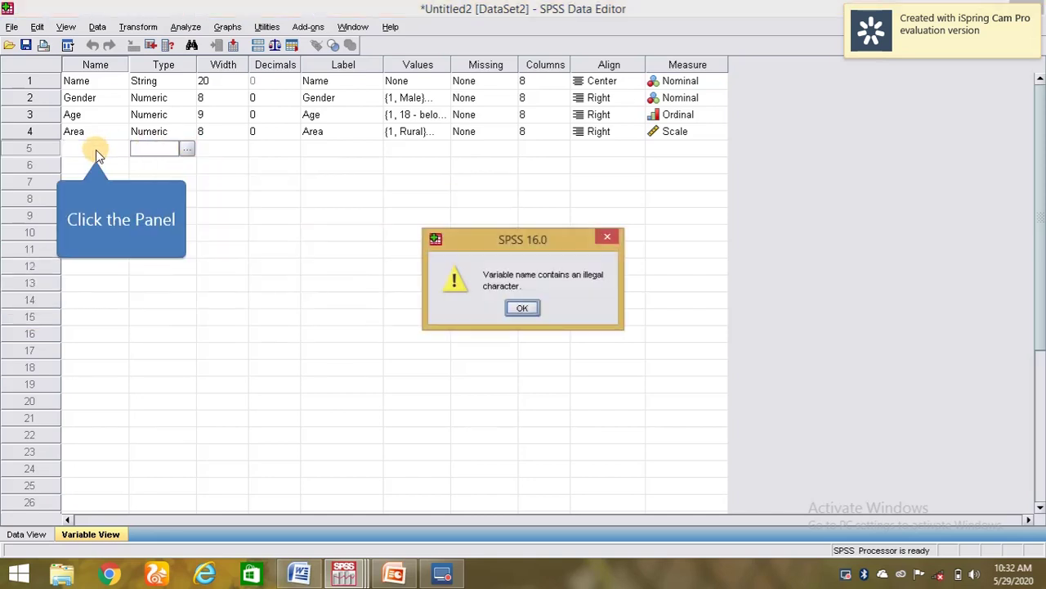
left_click(521, 308)
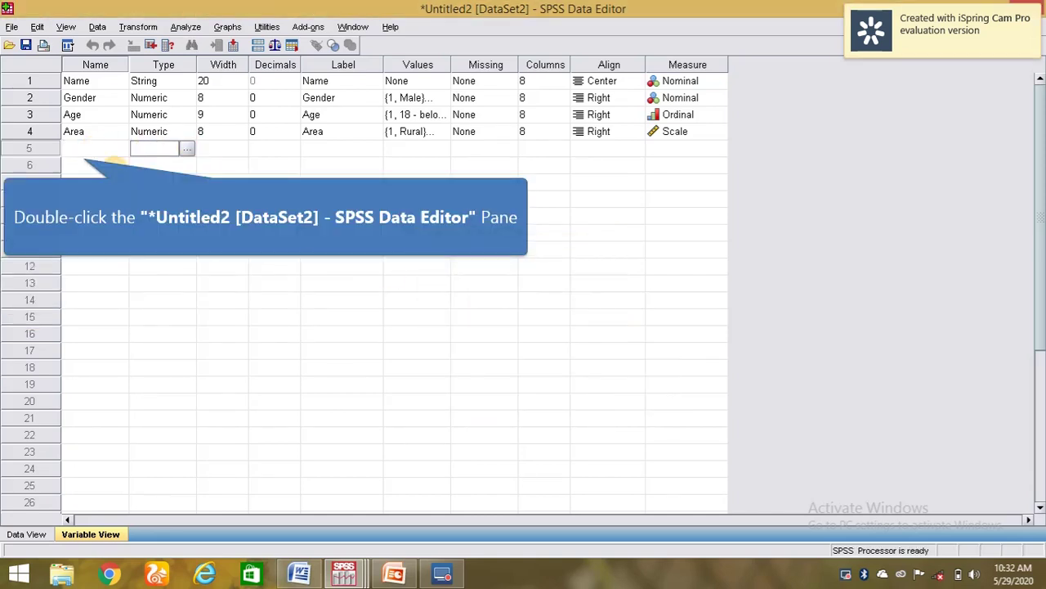
Try to name the fifth variable with the pasted text, removing its spaces and adding an underscore after "No."
left_click(87, 150)
double_click(88, 151)
right_click(85, 149)
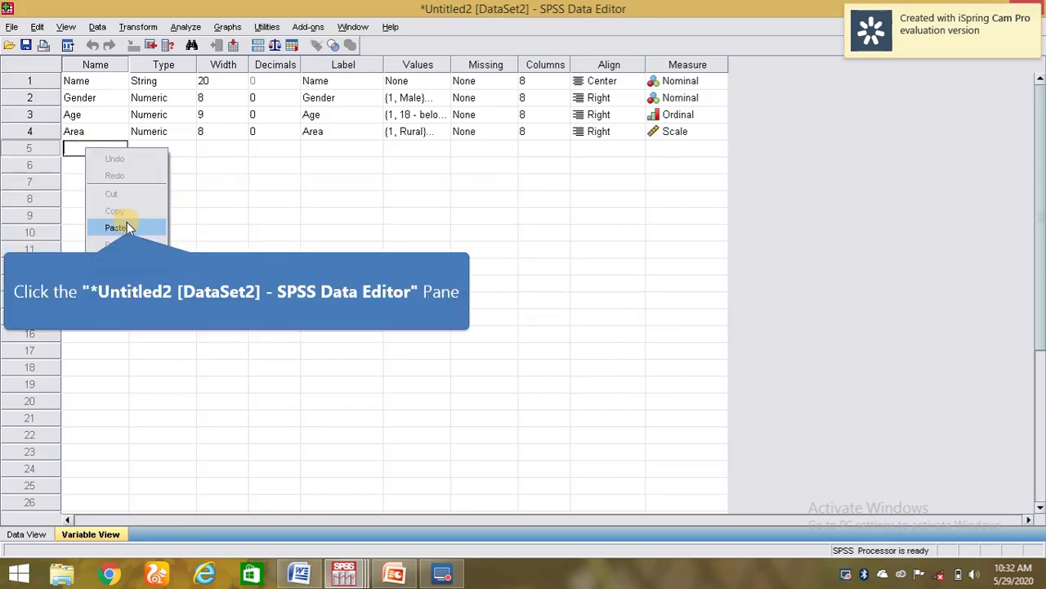
left_click(127, 222)
left_click(83, 148)
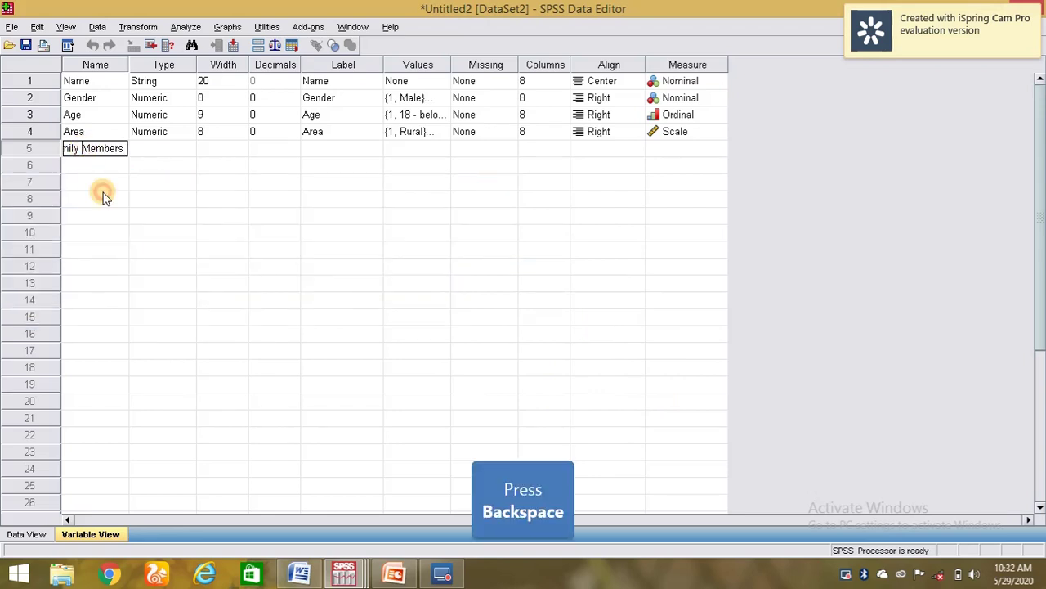
key("BackSpace")
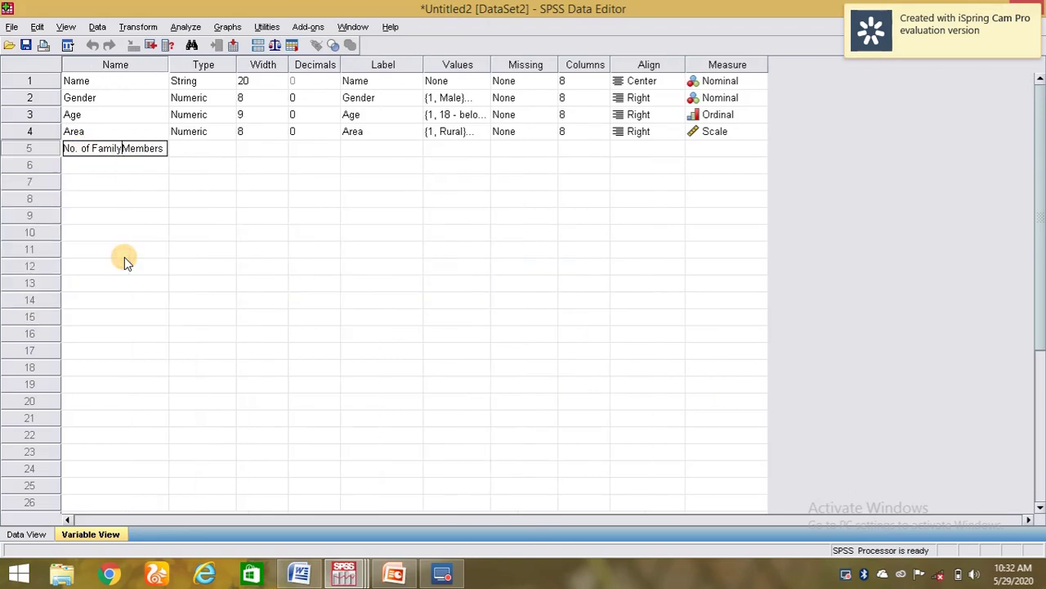
left_click(92, 149)
key("BackSpace")
left_click(83, 149)
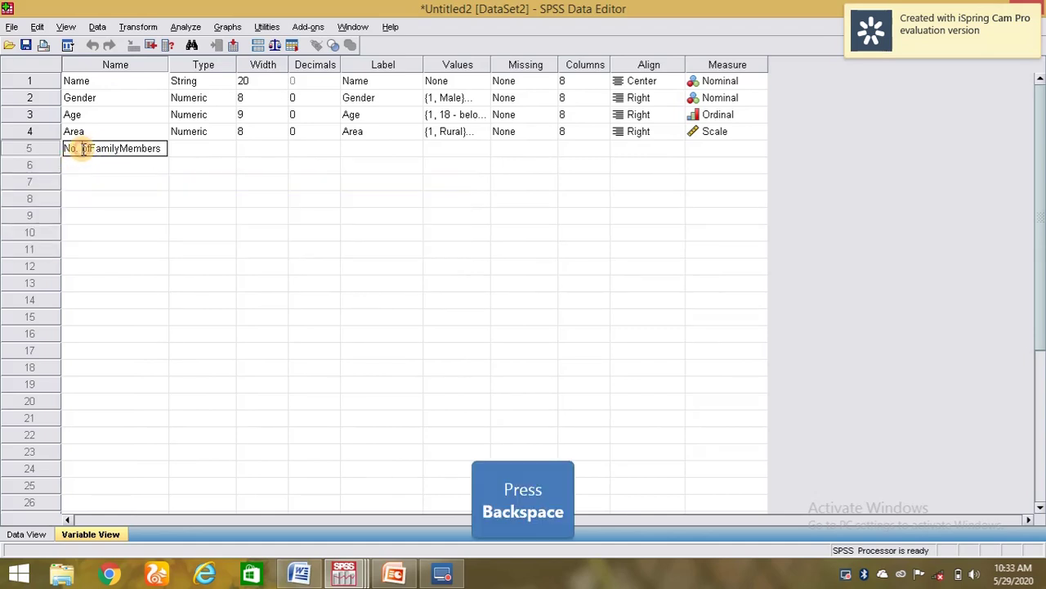
key("BackSpace")
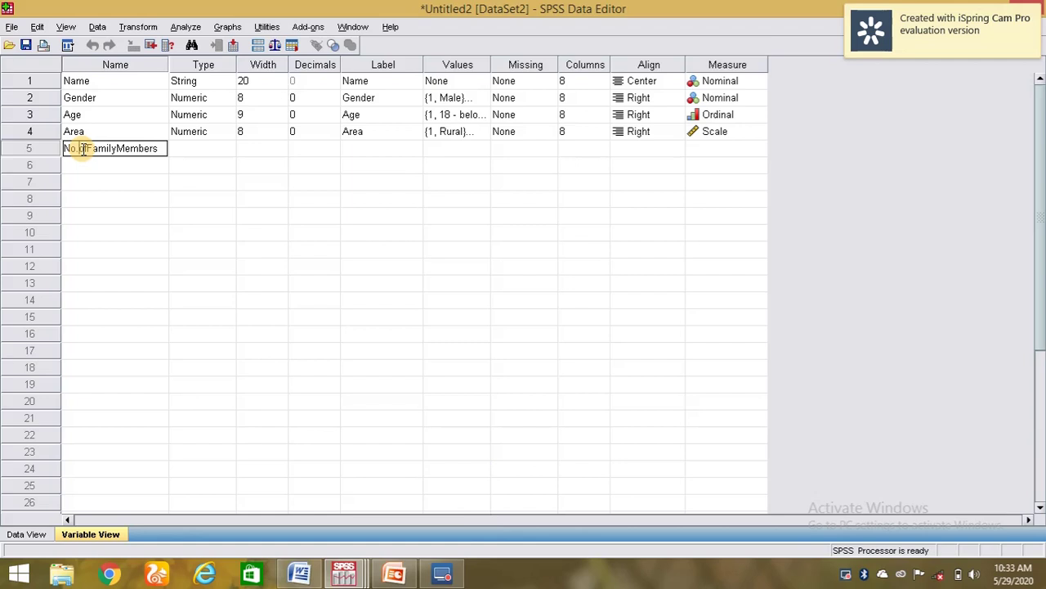
type("_")
left_click(181, 157)
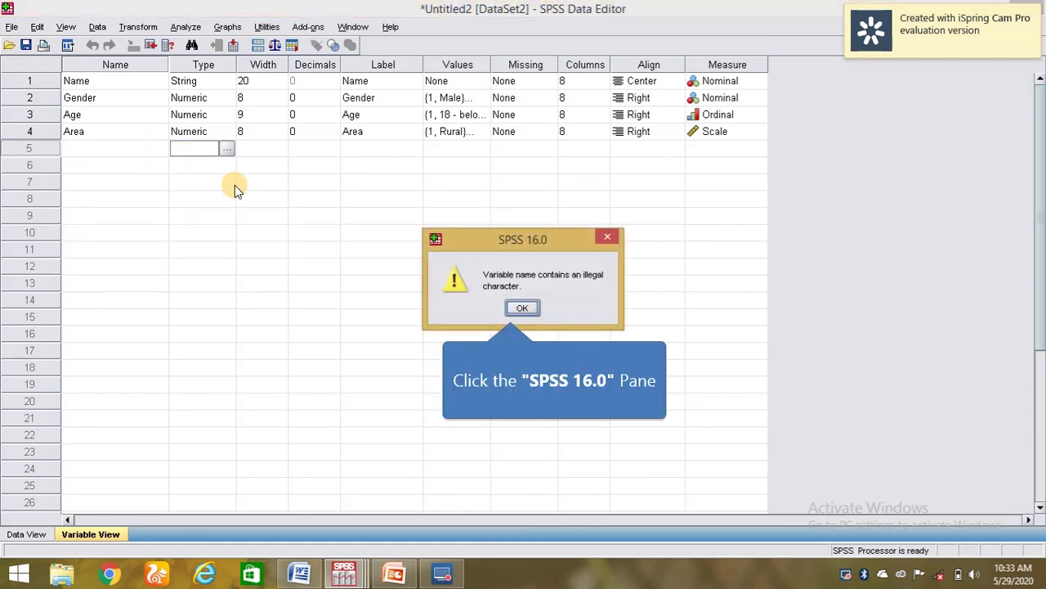
left_click(510, 311)
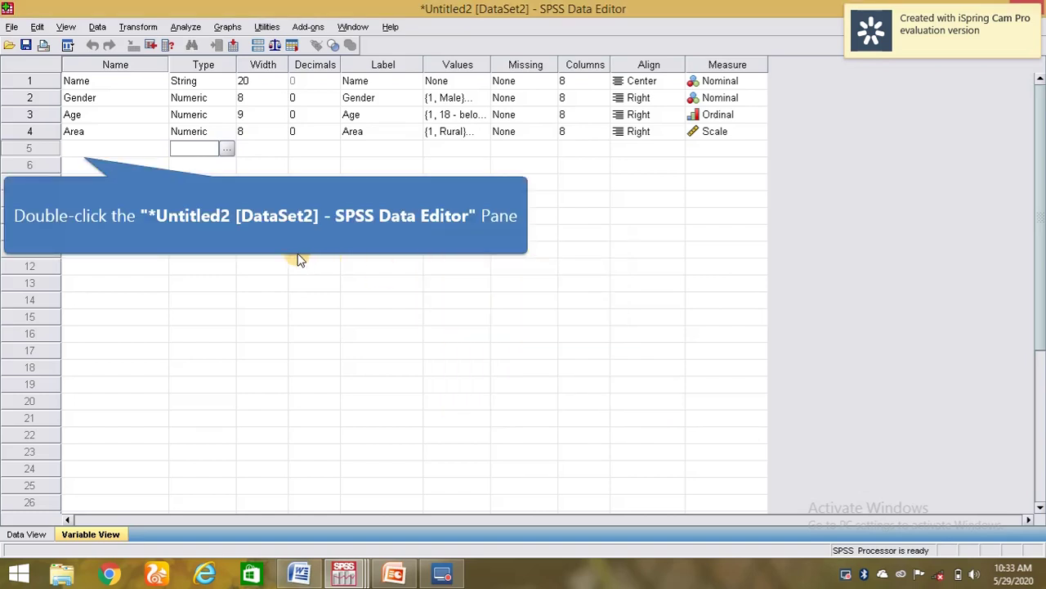
Paste the text as the fifth variable's name, edit it to "No_ofFamilyMembers", and set the variable's decimals to 0
double_click(85, 147)
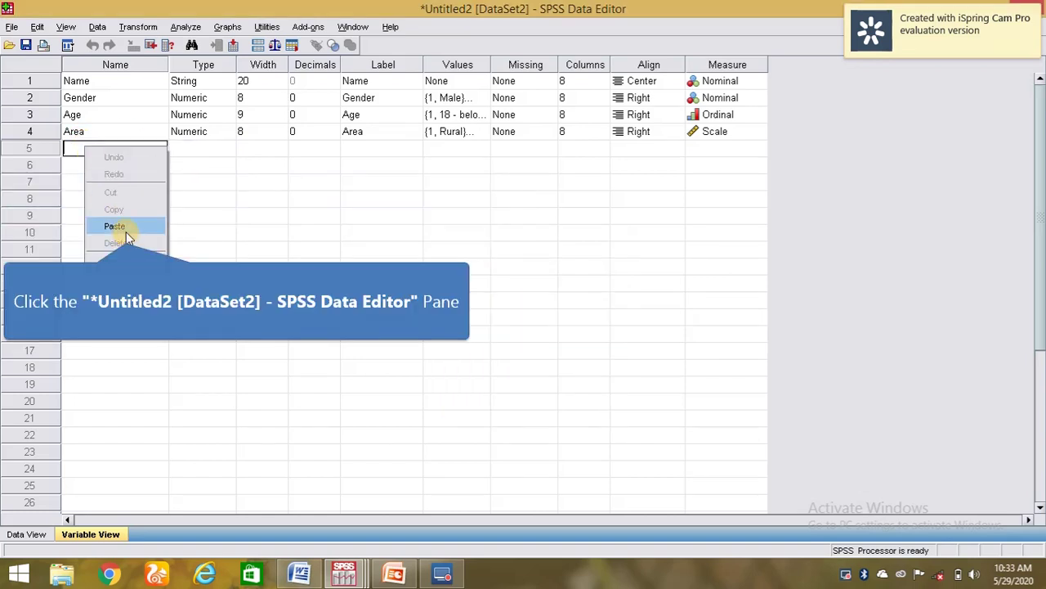
left_click(125, 229)
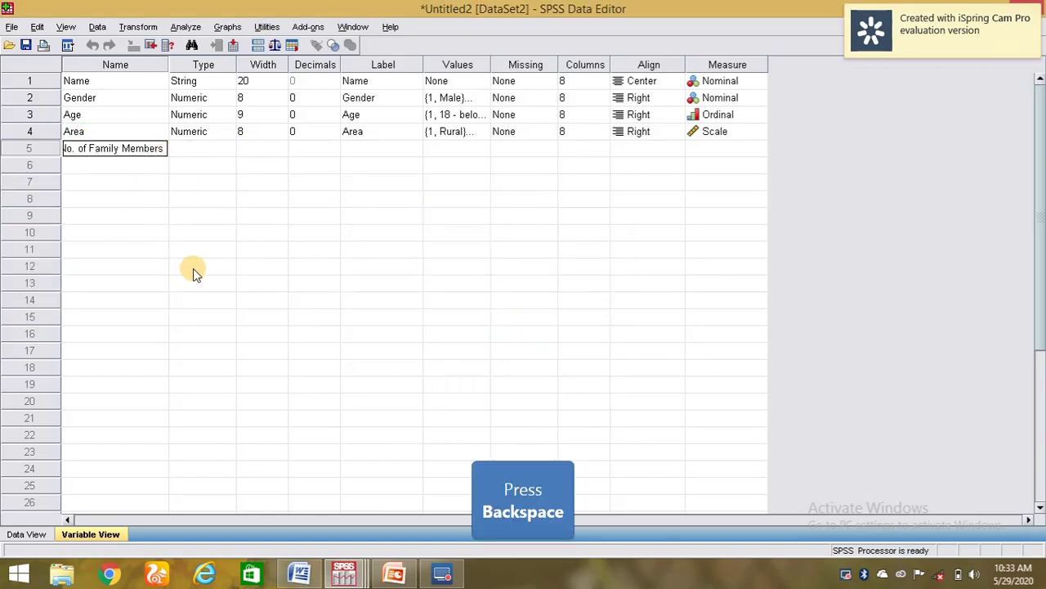
key("BackSpace")
left_click(126, 148)
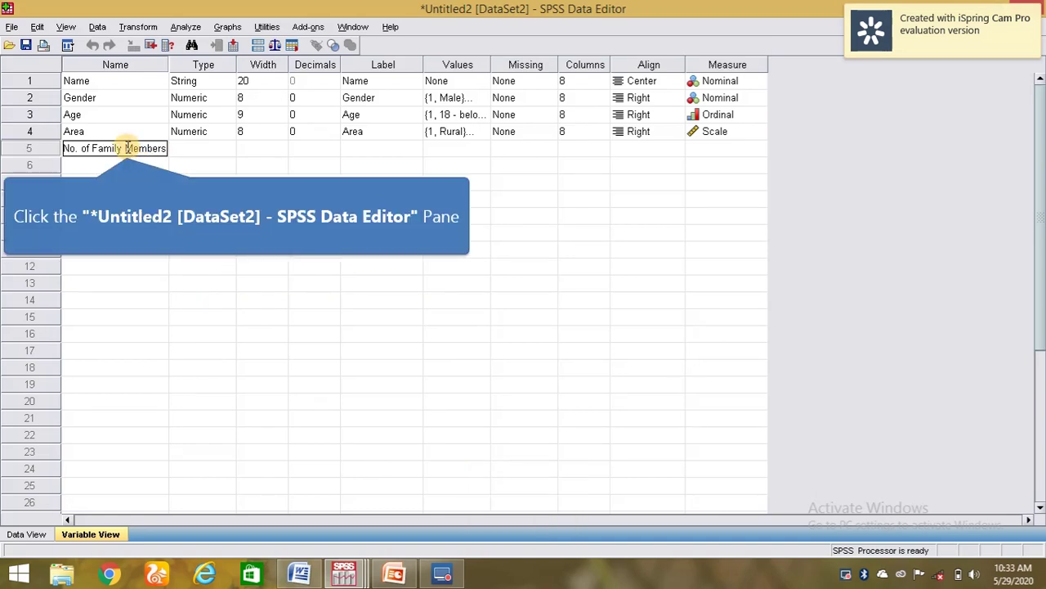
key("BackSpace")
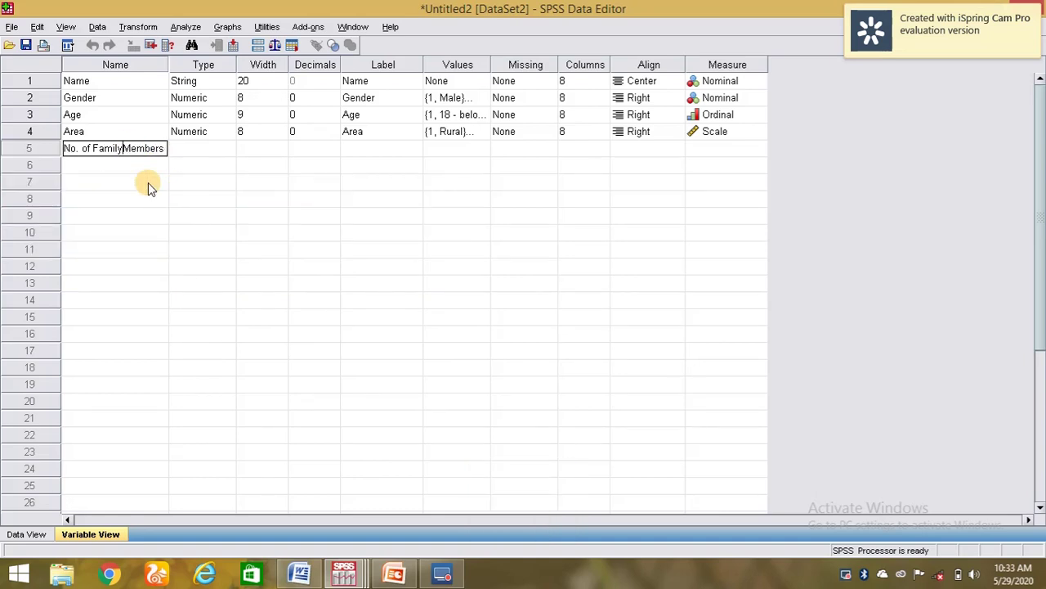
left_click(91, 148)
key("BackSpace")
left_click(84, 148)
key("BackSpace")
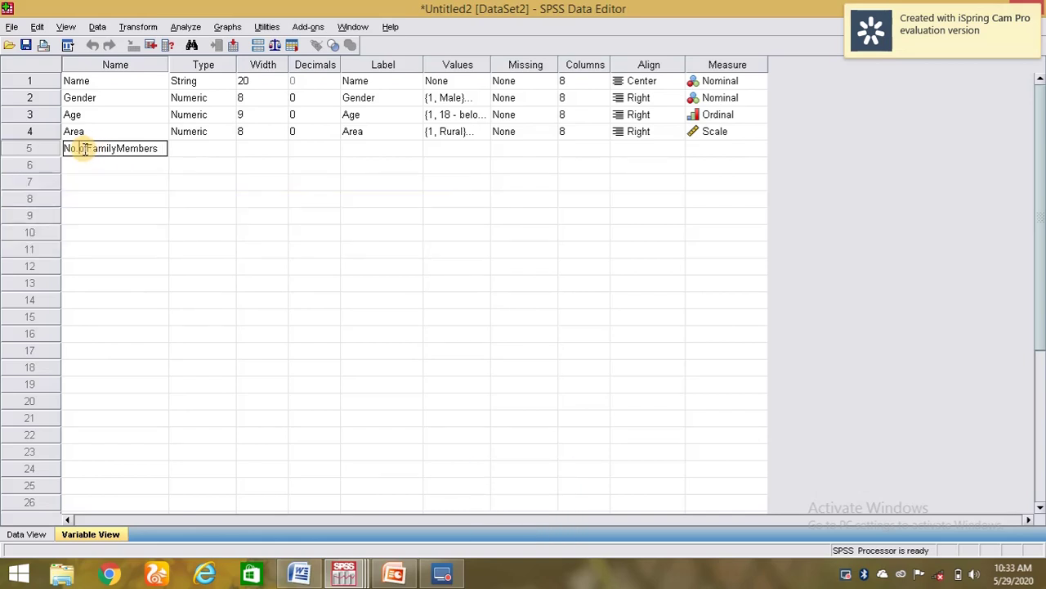
key("BackSpace")
type("_")
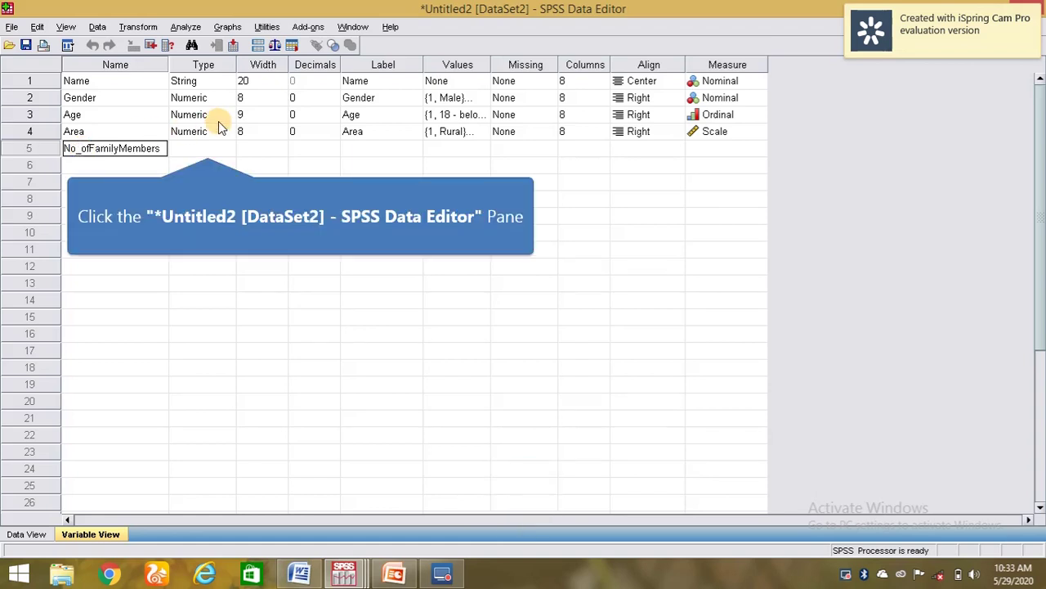
left_click(211, 149)
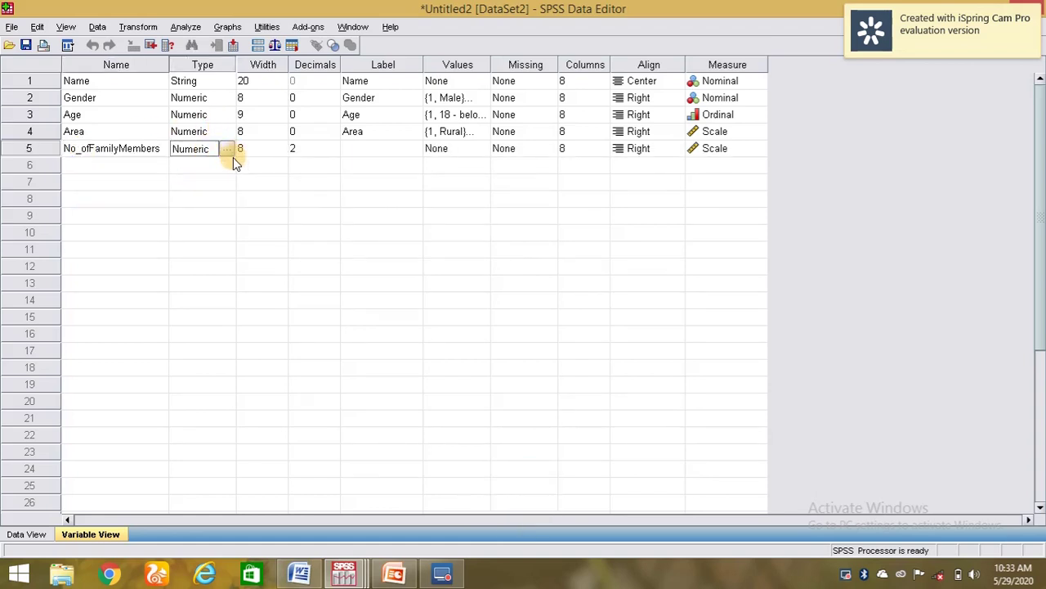
left_click(304, 148)
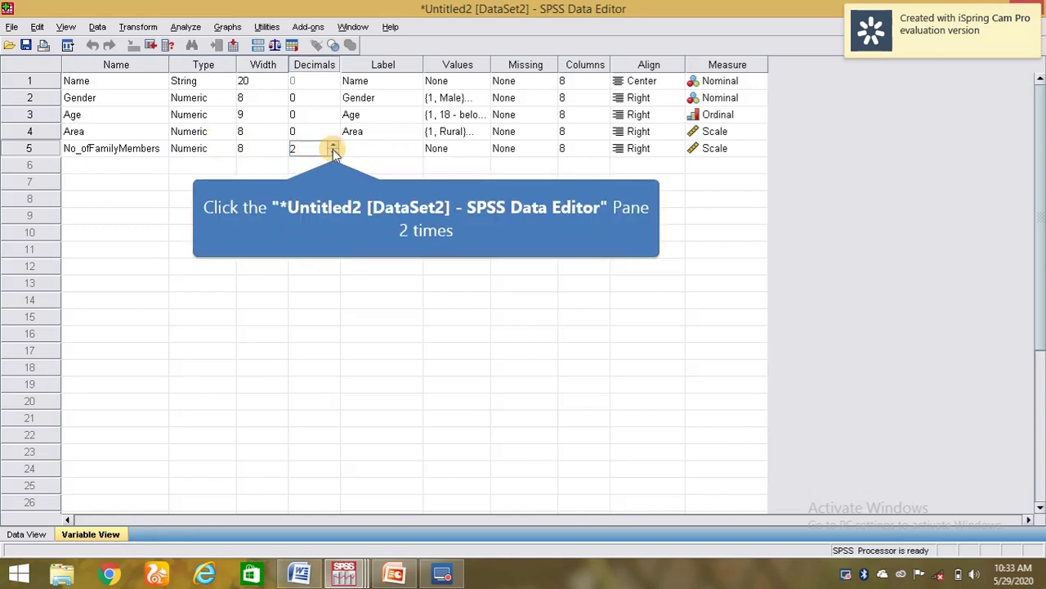
left_click(333, 151)
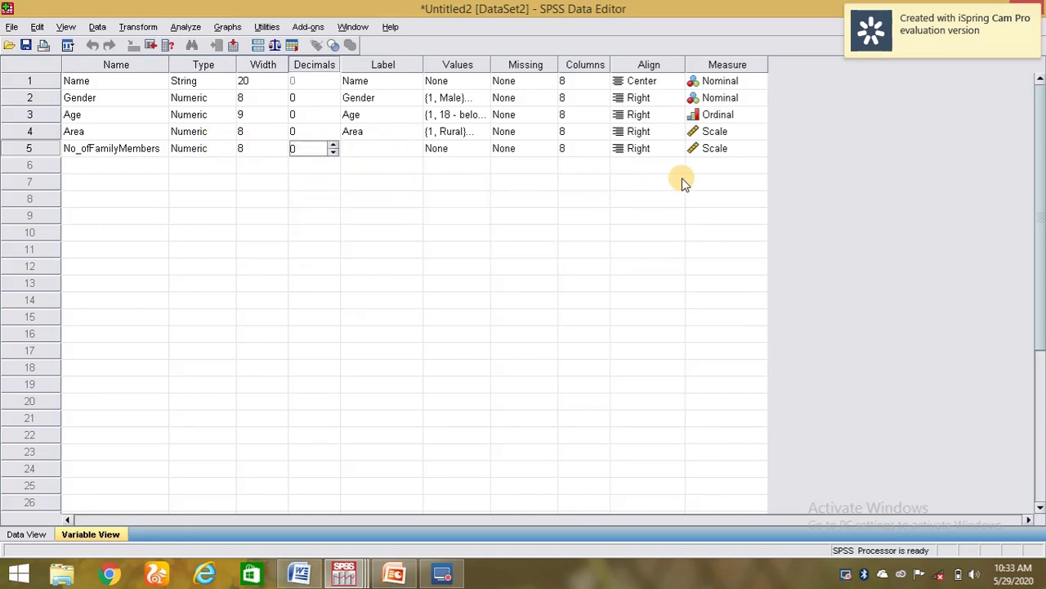
Set Area's measure to Nominal and the measure of No_ofFamilyMembers to Ordinal
left_click(713, 149)
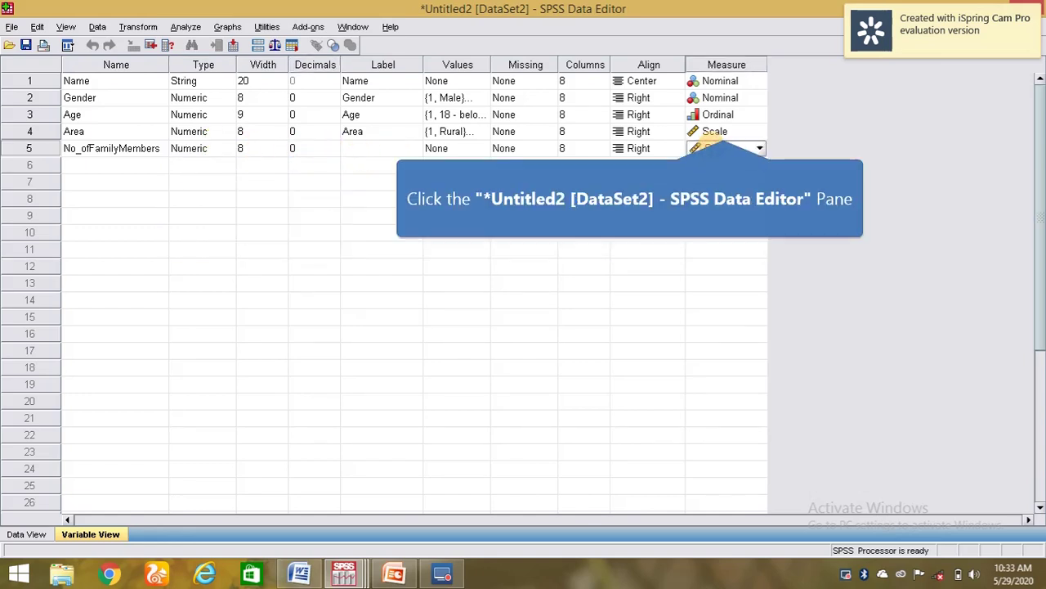
left_click(718, 131)
left_click(718, 130)
left_click(712, 178)
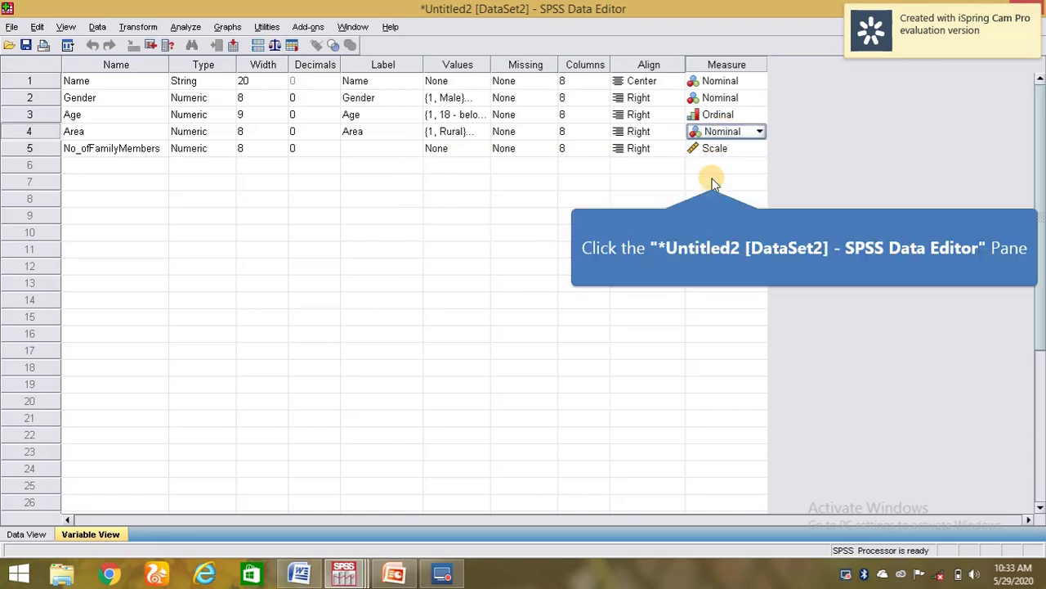
left_click(711, 149)
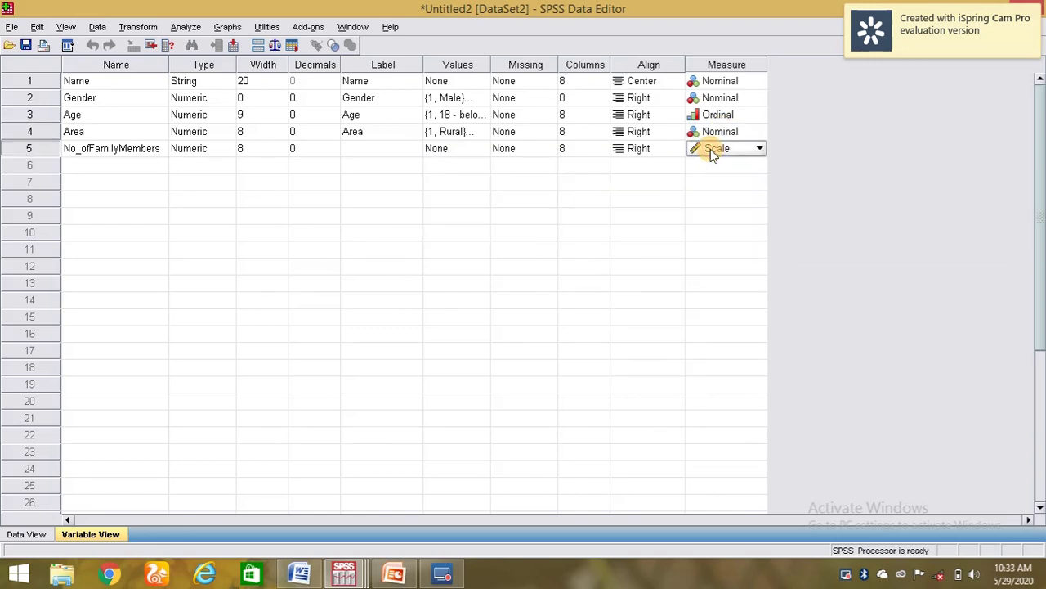
left_click(711, 149)
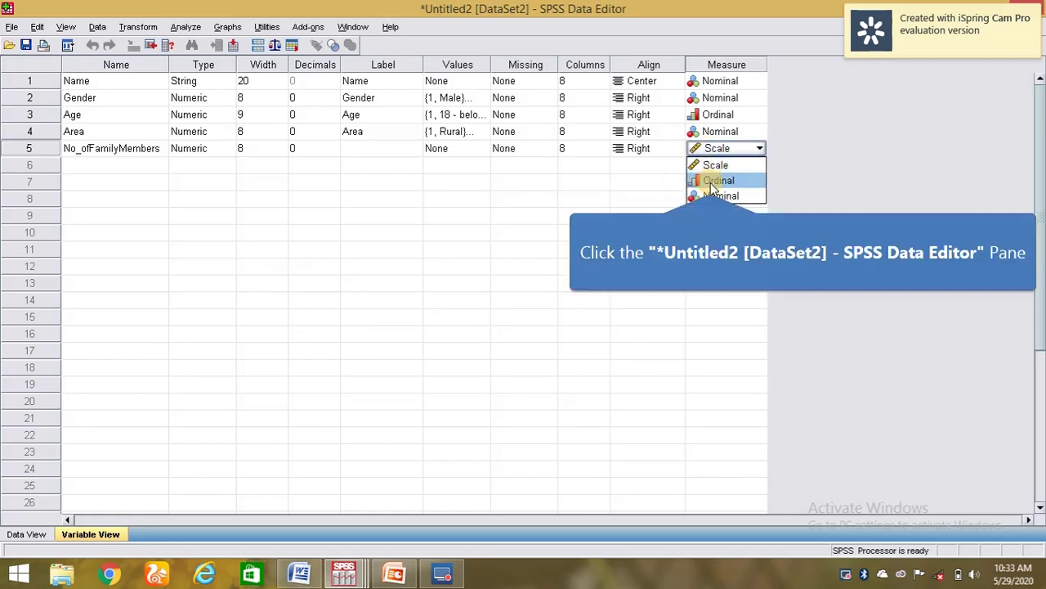
left_click(710, 181)
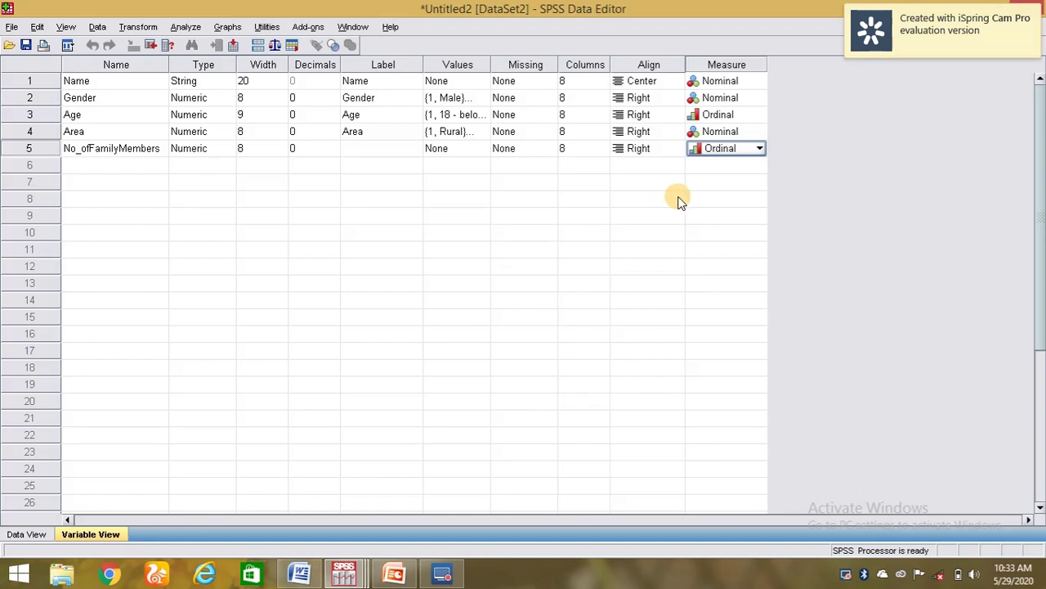
Switch to the Word questionnaire and copy the first statement, "I think food should not be wasted."
left_click(138, 165)
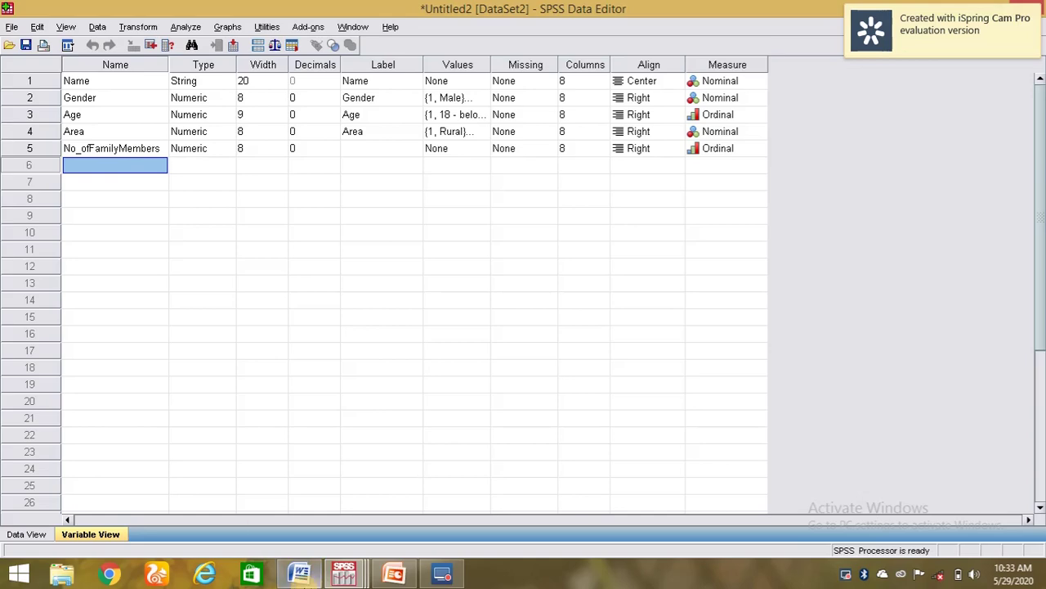
left_click(299, 574)
scroll(201, 420, "down", 2)
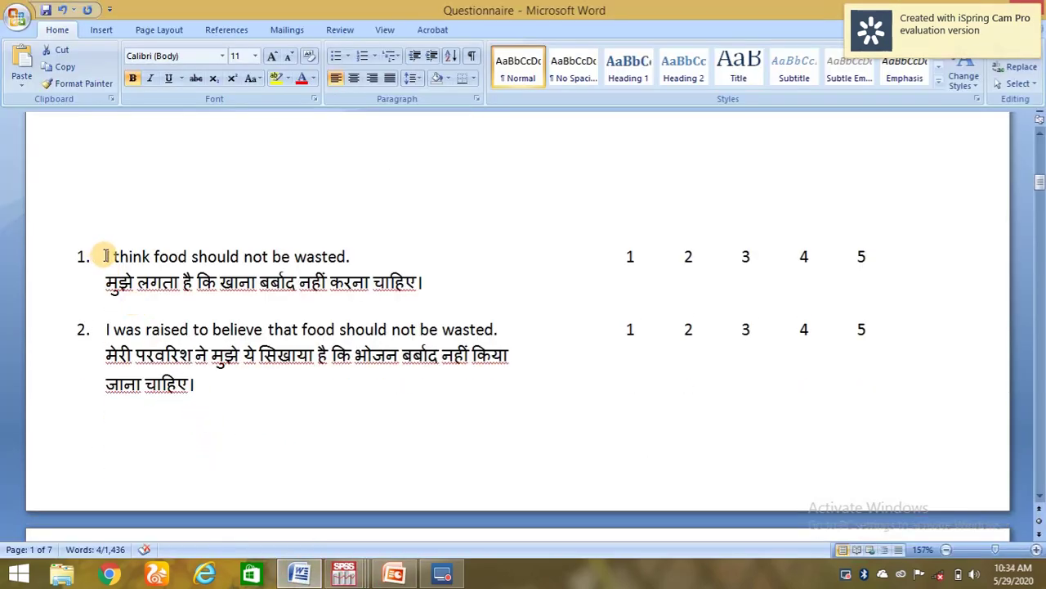
left_click_drag(105, 256, 338, 253)
right_click(278, 256)
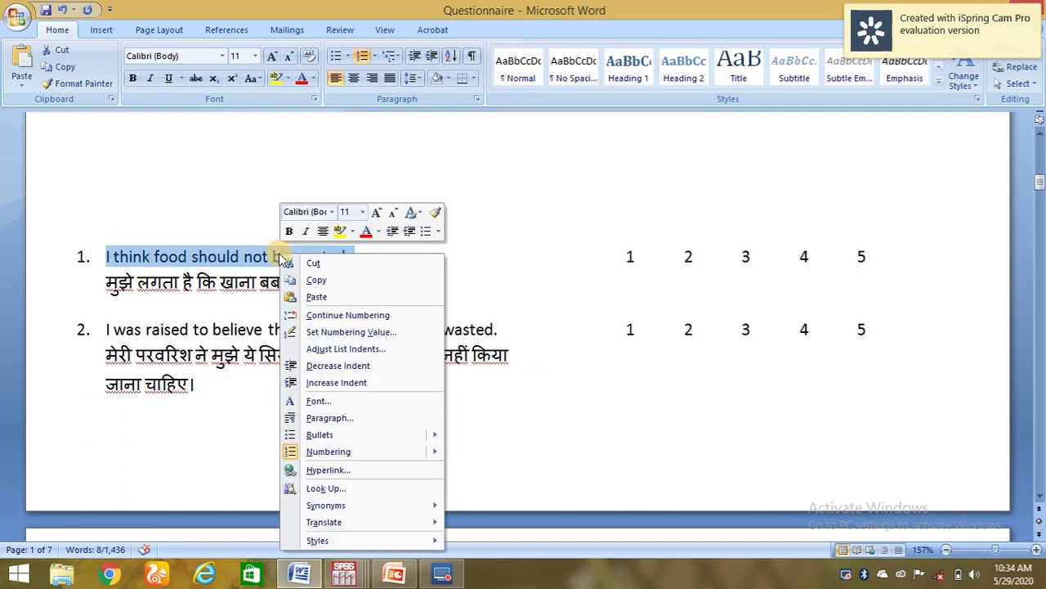
left_click(343, 284)
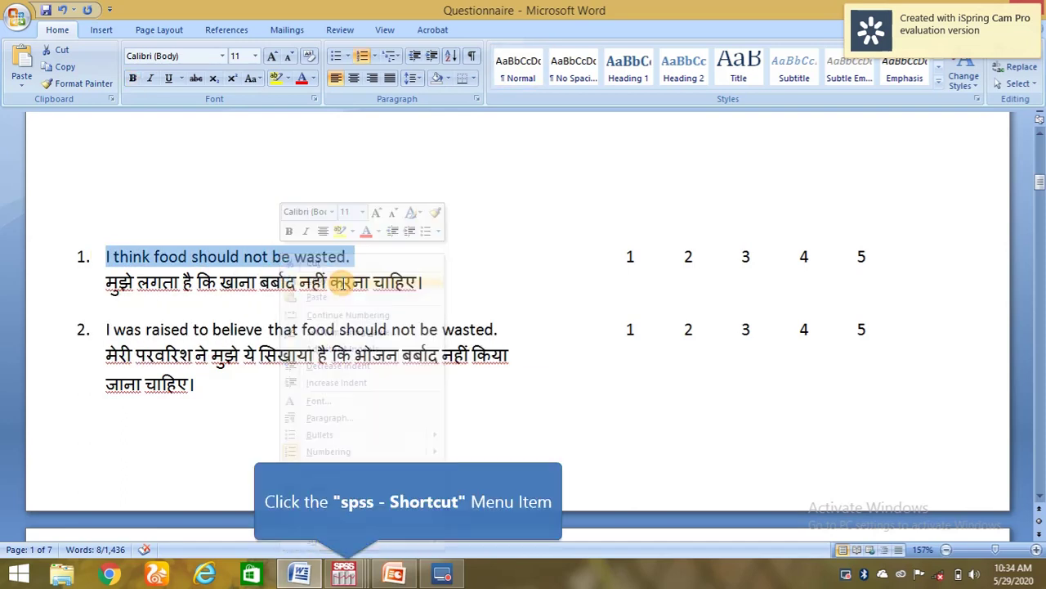
Switch to the SPSS Data Editor and name the sixth variable "Q_1"
left_click(343, 575)
left_click(479, 484)
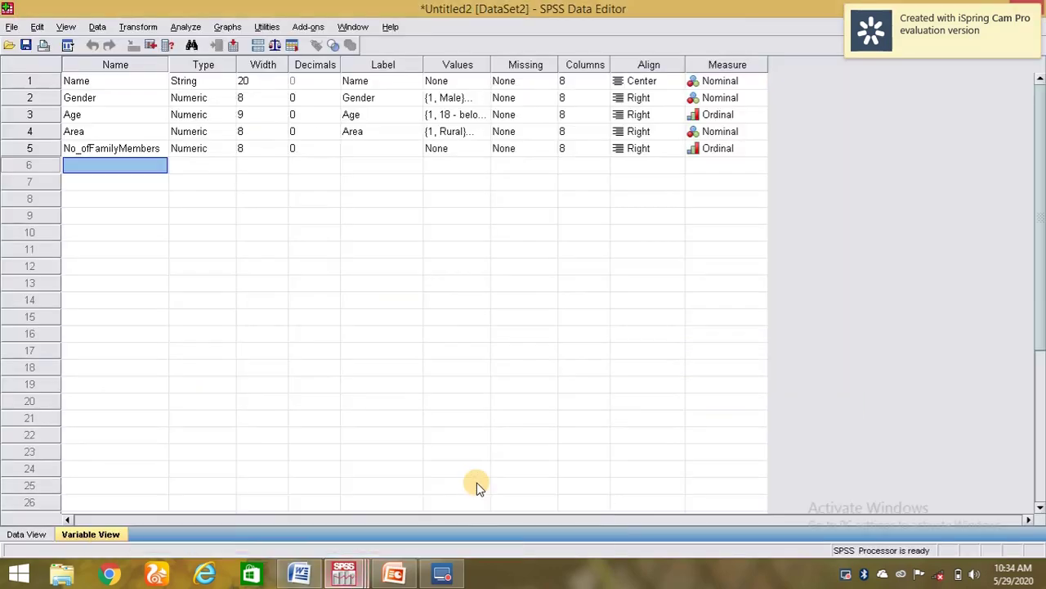
double_click(115, 167)
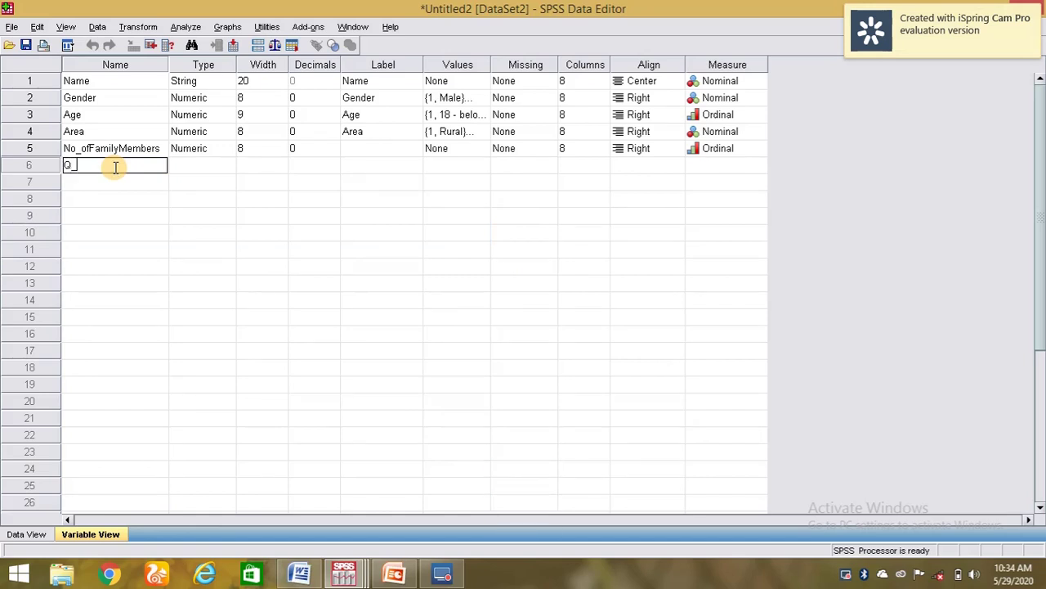
key("BackSpace")
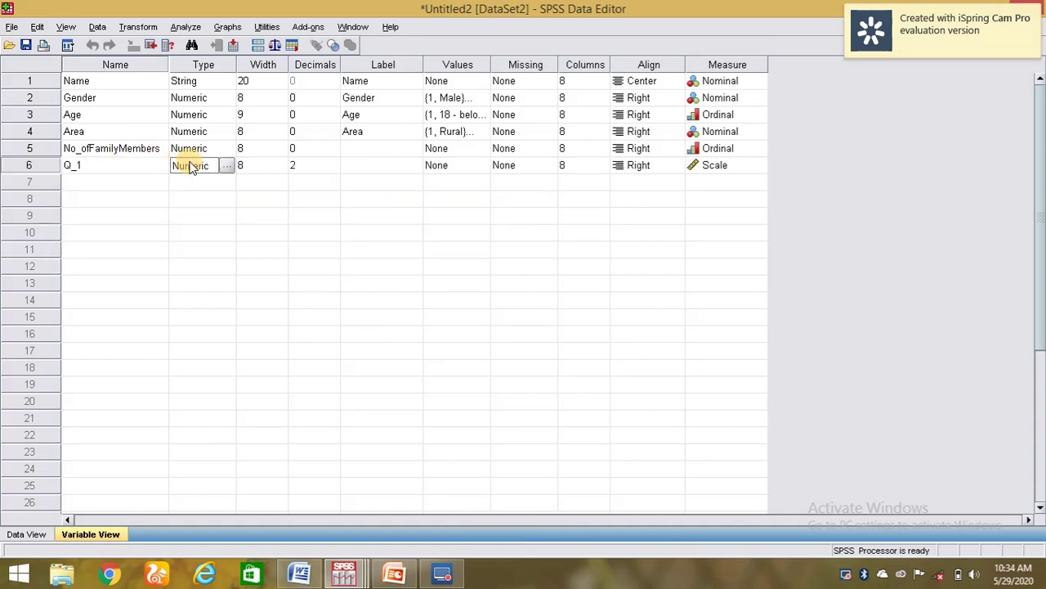
left_click(191, 165)
Paste the copied statement, "I think food should not be wasted.", as the label of Q_1
left_click(442, 166)
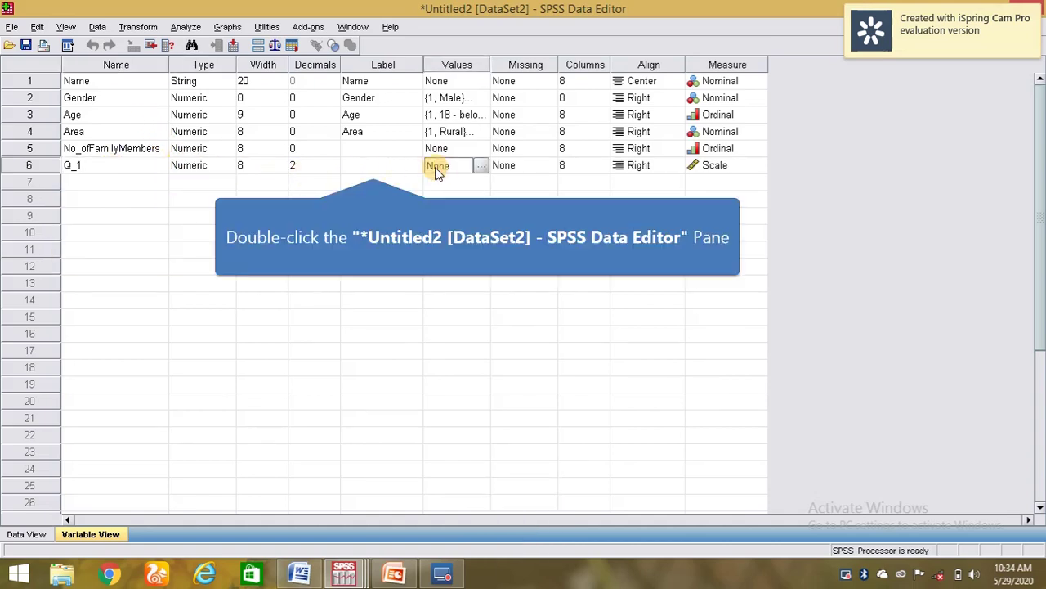
double_click(370, 165)
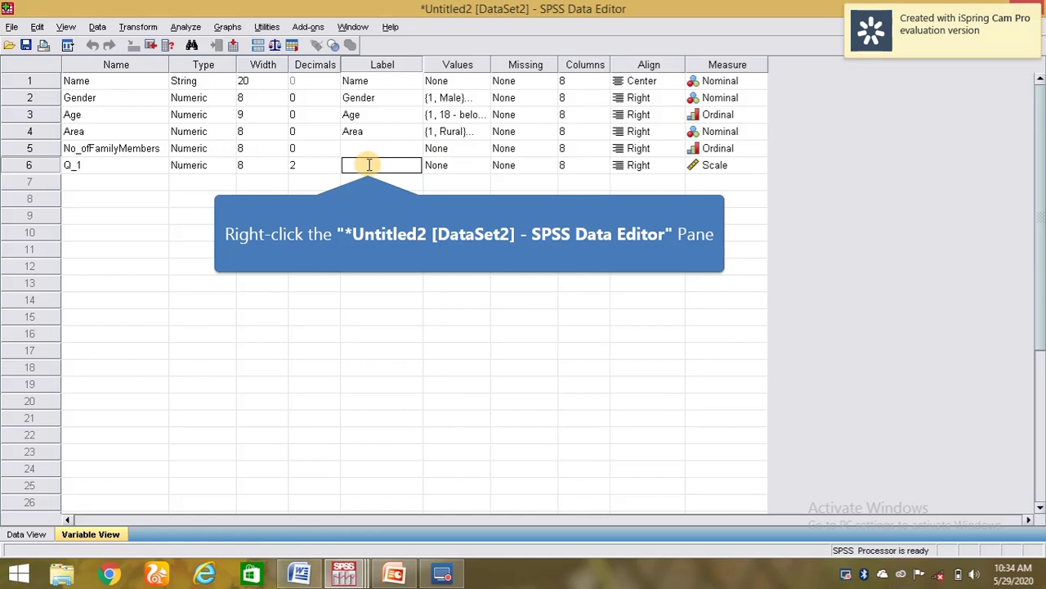
right_click(369, 165)
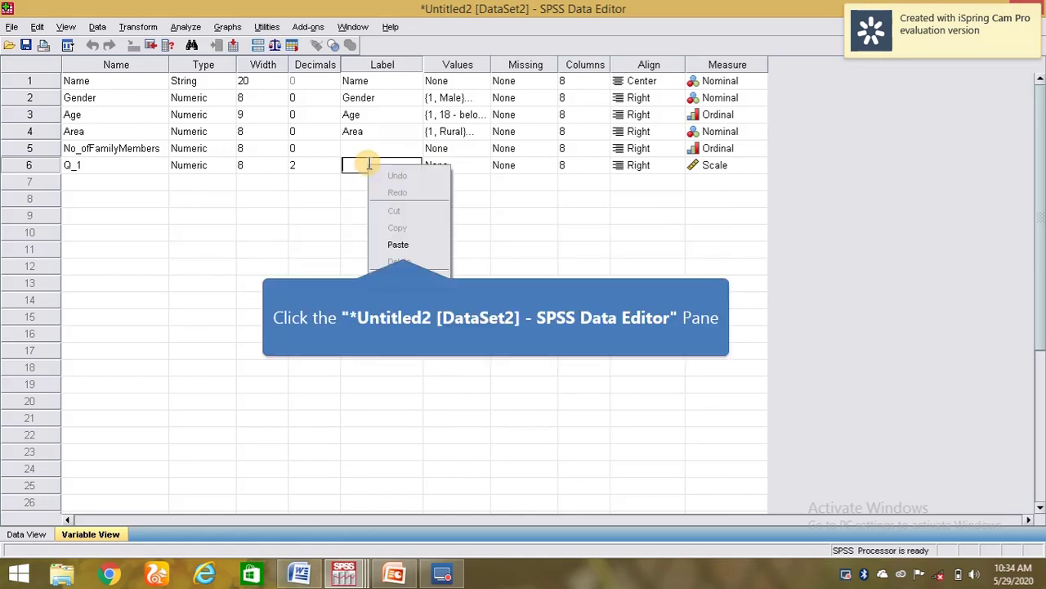
left_click(399, 244)
Copy the name No_ofFamilyMembers into that variable's label and widen the Label column
left_click(380, 148)
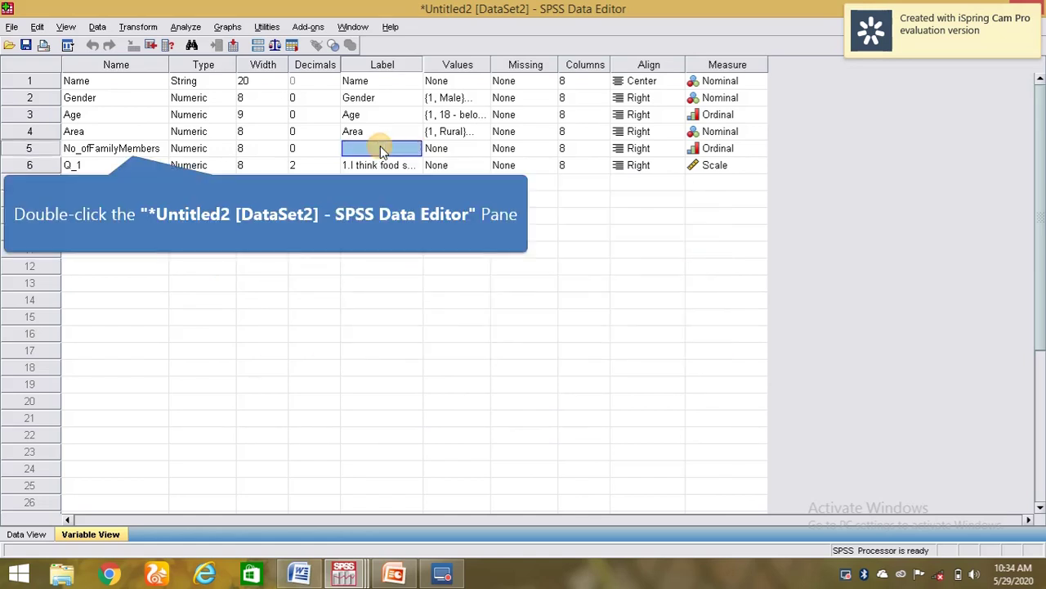
double_click(133, 148)
left_click_drag(161, 146, 30, 134)
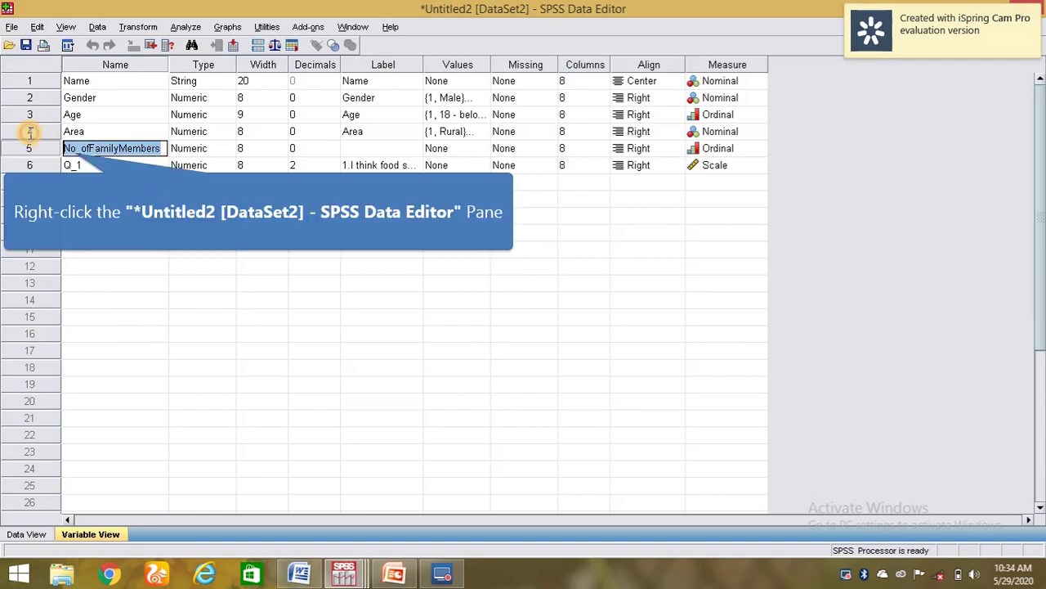
right_click(77, 143)
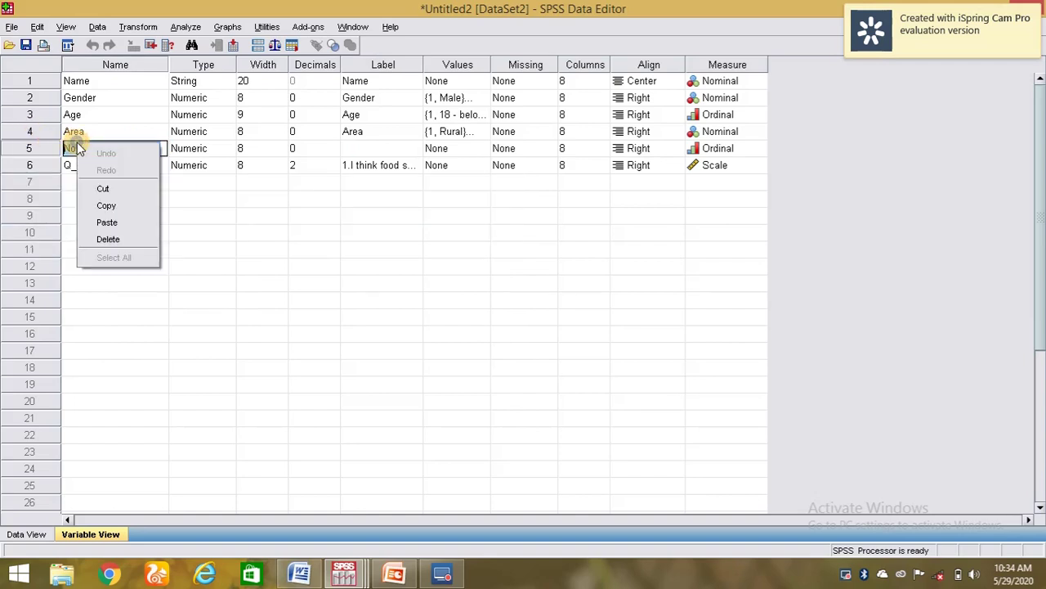
left_click(109, 205)
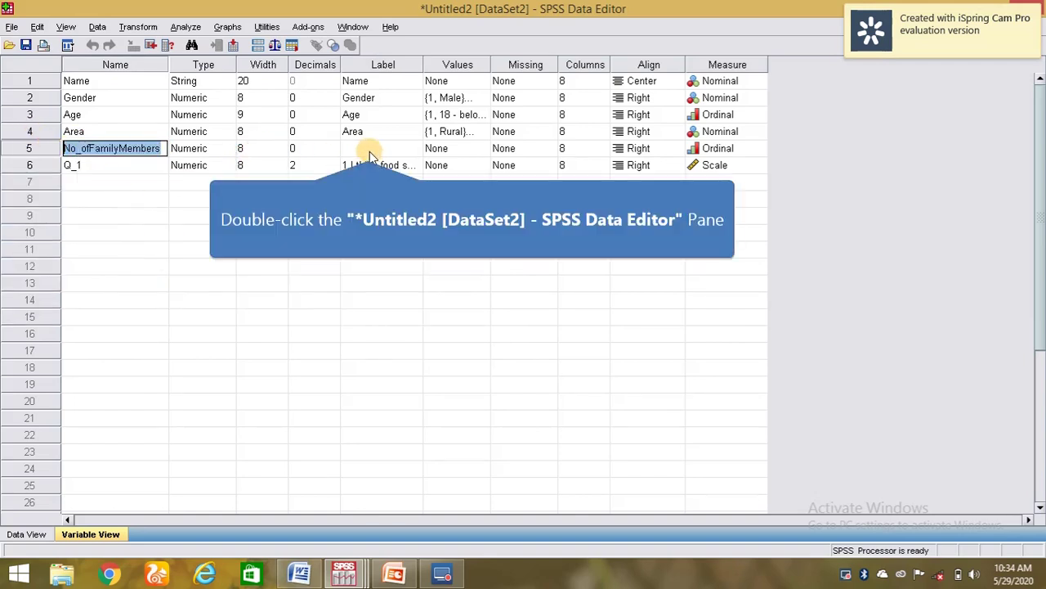
double_click(368, 148)
right_click(369, 148)
left_click(399, 219)
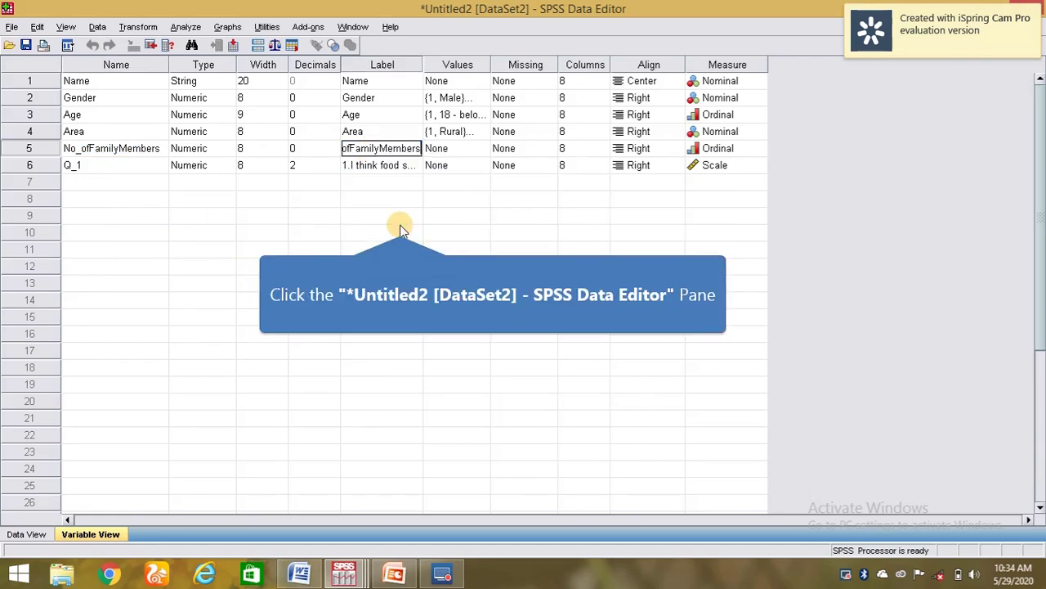
left_click(375, 170)
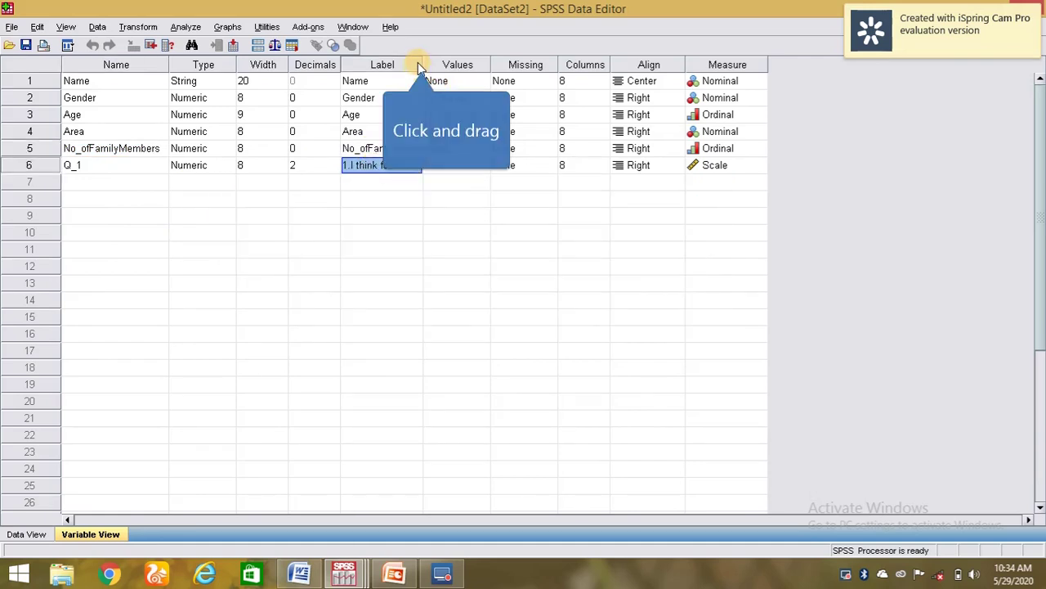
left_click_drag(422, 65, 490, 67)
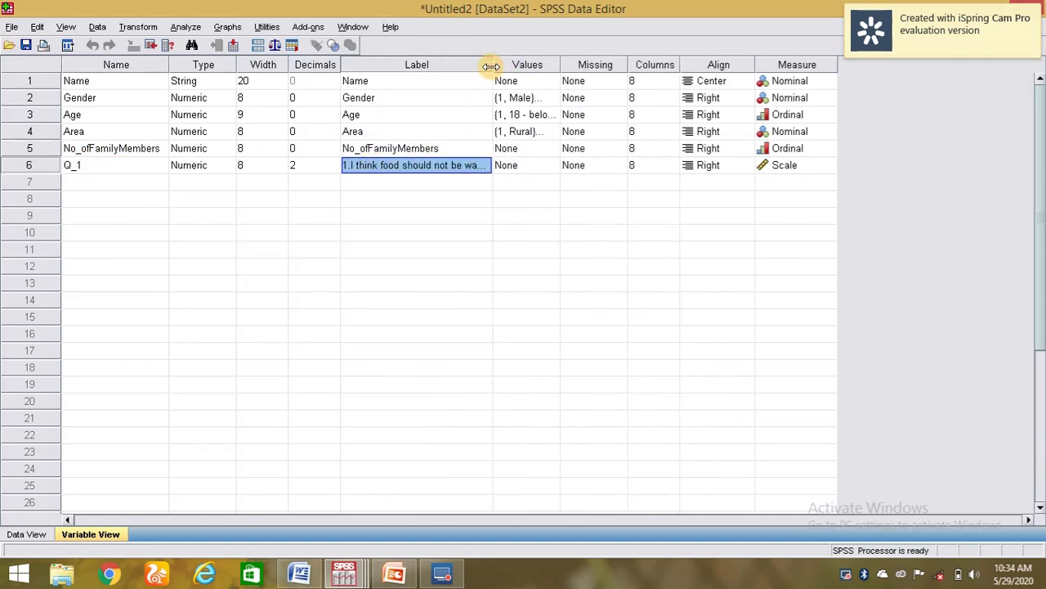
Open the value labels of Q_1 and enter 1 as the first value
left_click(531, 166)
left_click(553, 166)
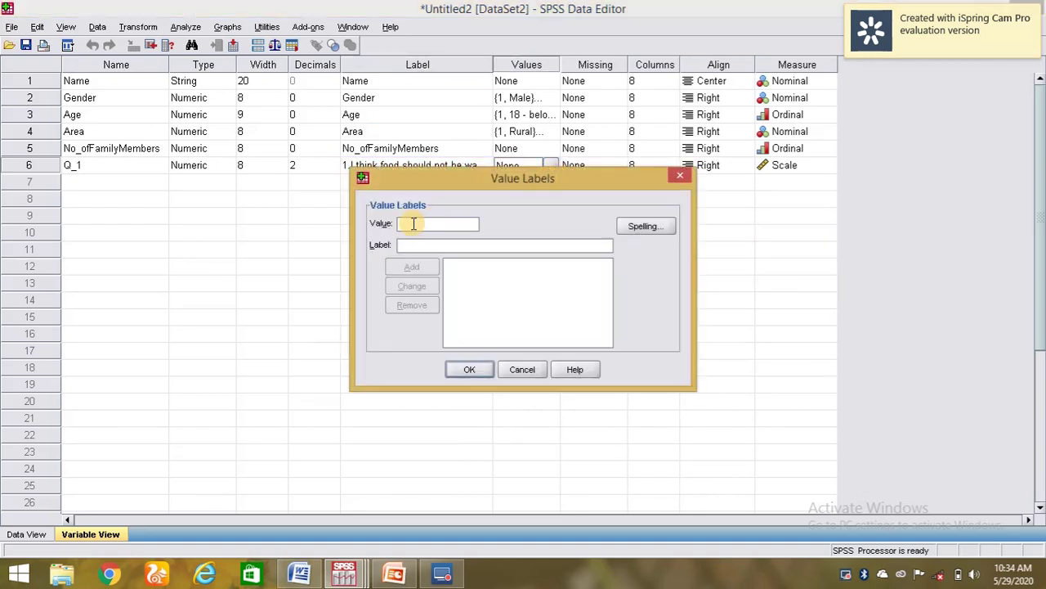
type("1")
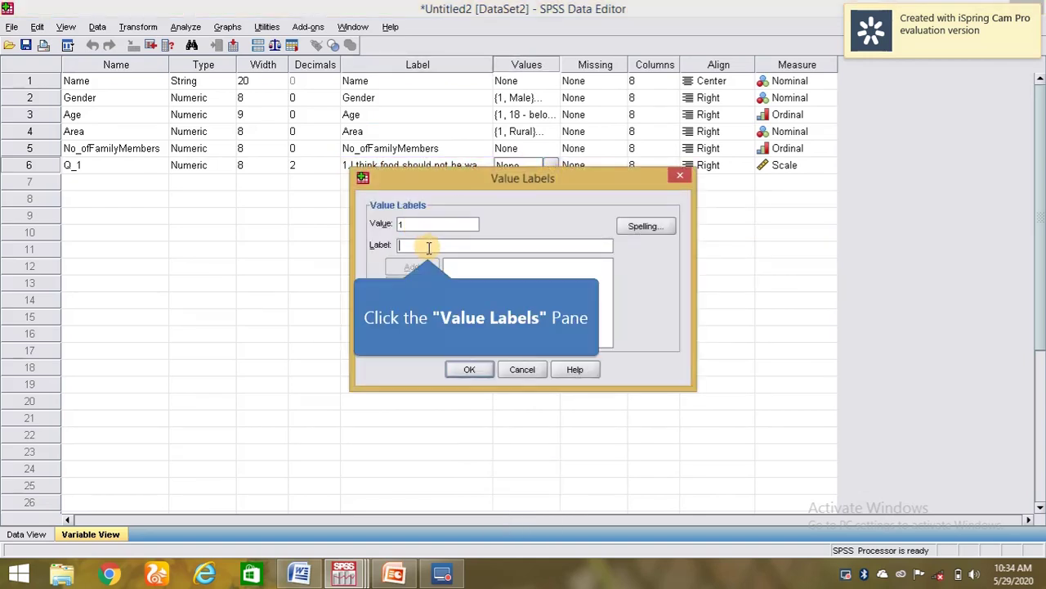
Switch to the Word questionnaire and copy the text "Strongly Disagree" from the rating scale's first option
left_click(317, 576)
scroll(365, 463, "up", 10)
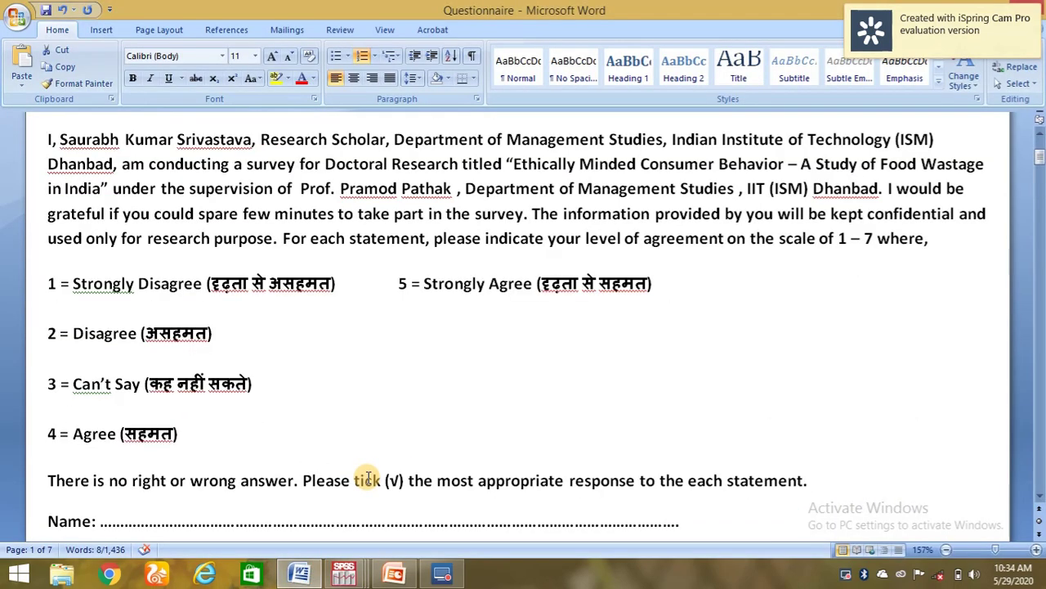
left_click_drag(63, 282, 127, 282)
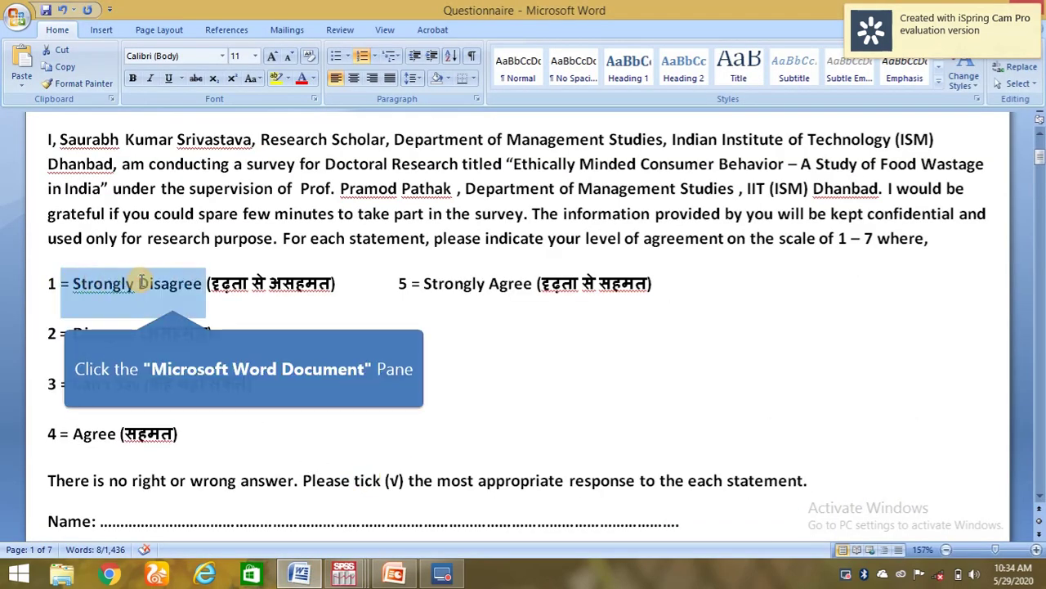
left_click_drag(194, 283, 82, 282)
right_click(85, 283)
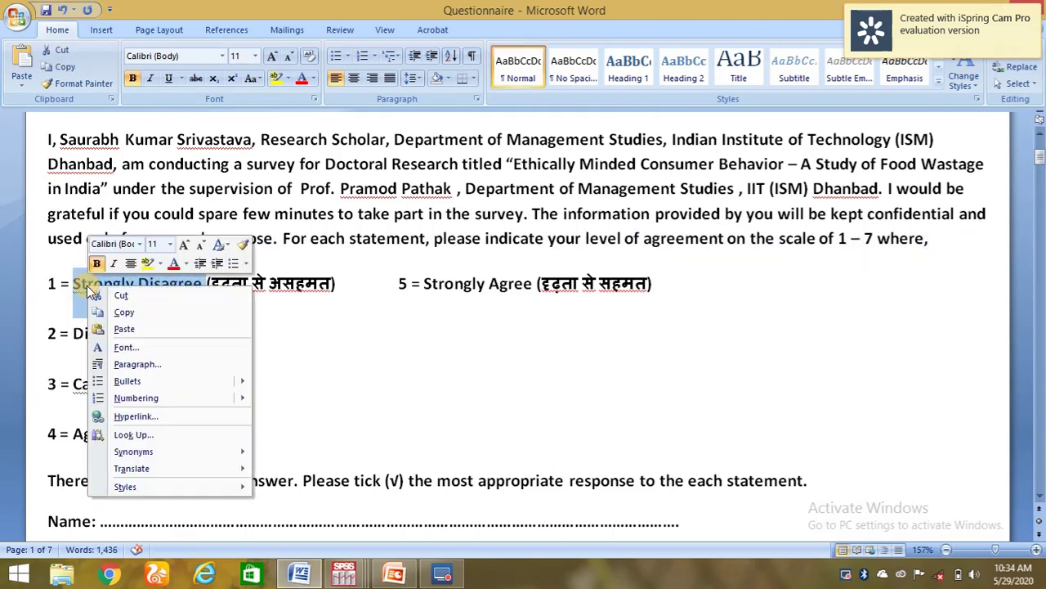
left_click(141, 314)
Return to SPSS and paste "Strongly Disagree" as the label for value 1, adding it to Q_1's value labels
left_click(340, 575)
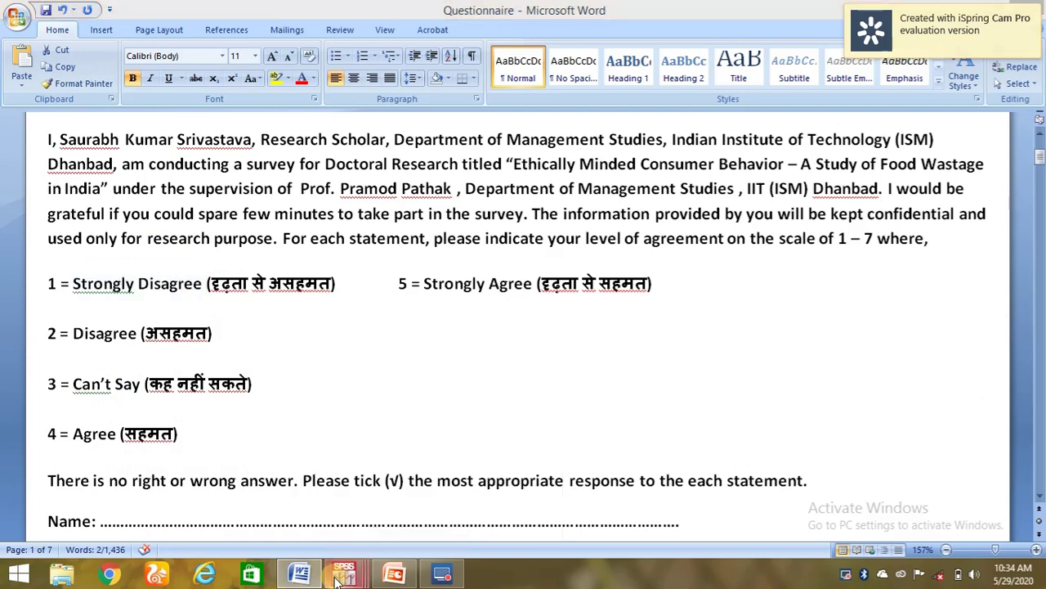
left_click(479, 493)
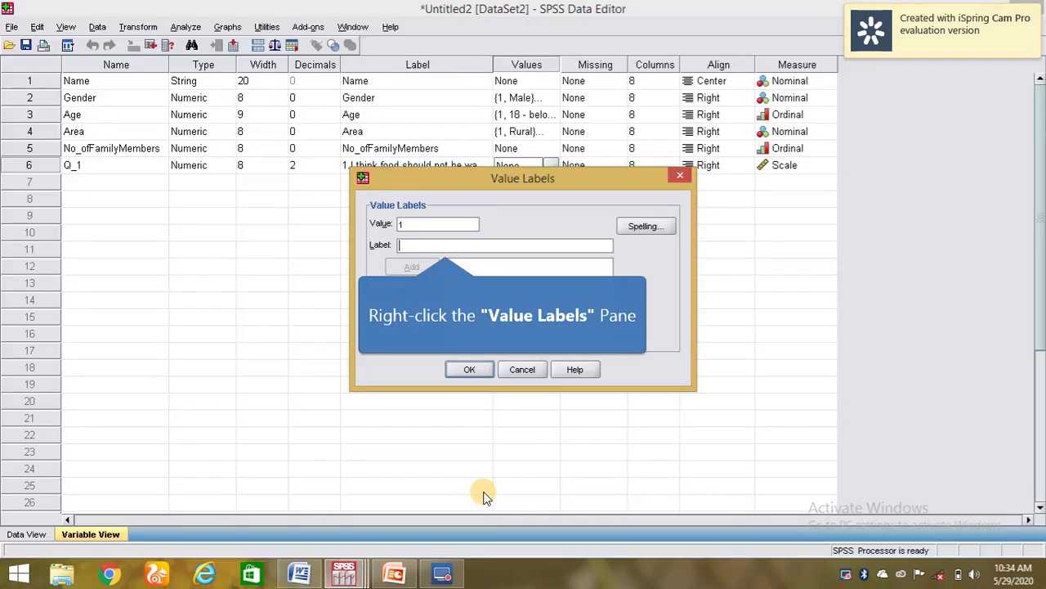
right_click(445, 245)
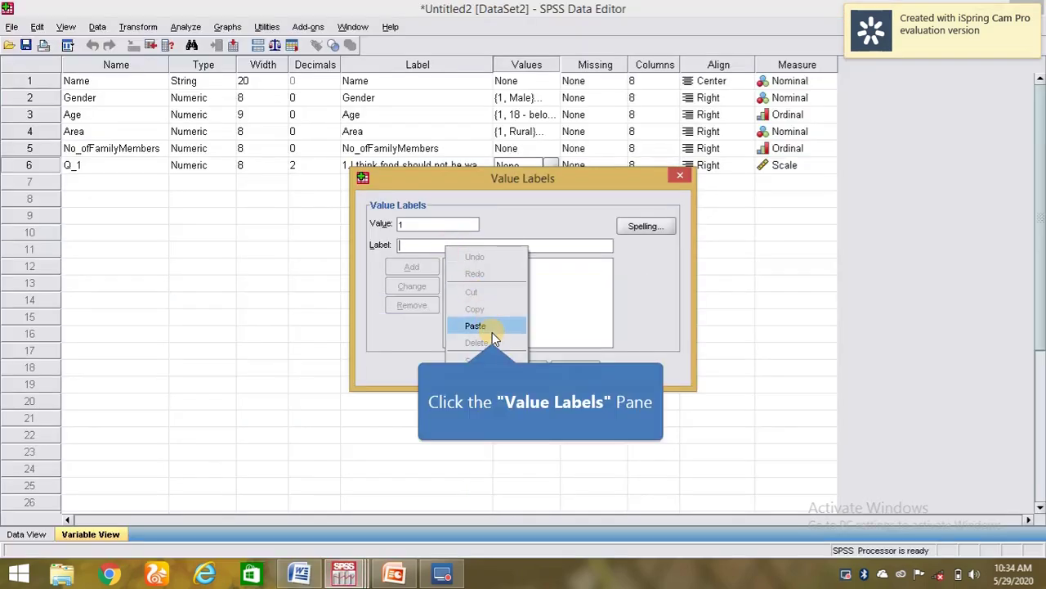
left_click(475, 326)
left_click(429, 265)
Add the value label 2 = "Disagree" for Q_1
left_click(408, 225)
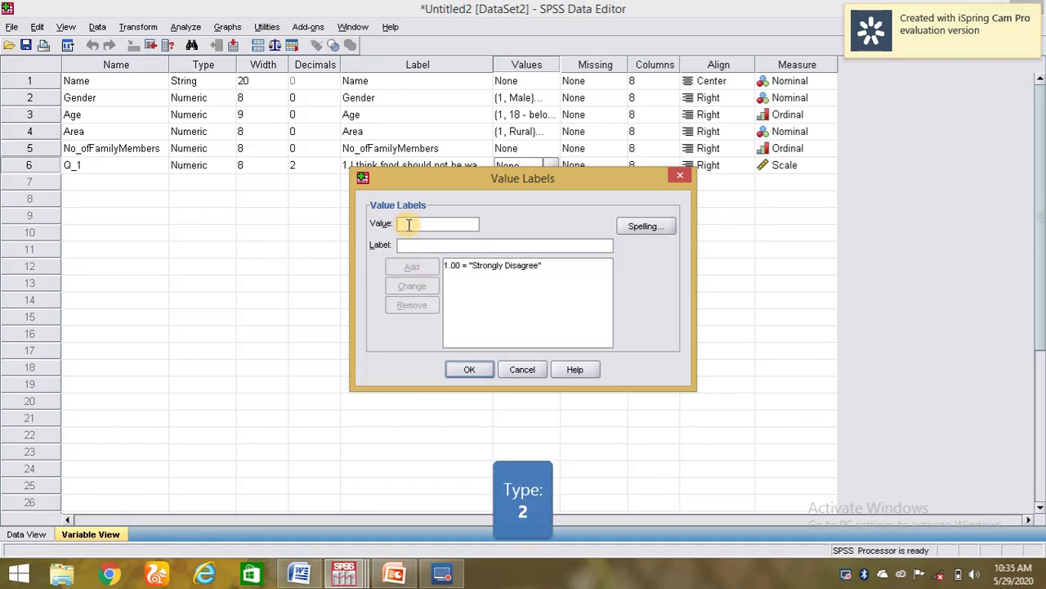
type("2")
left_click(411, 247)
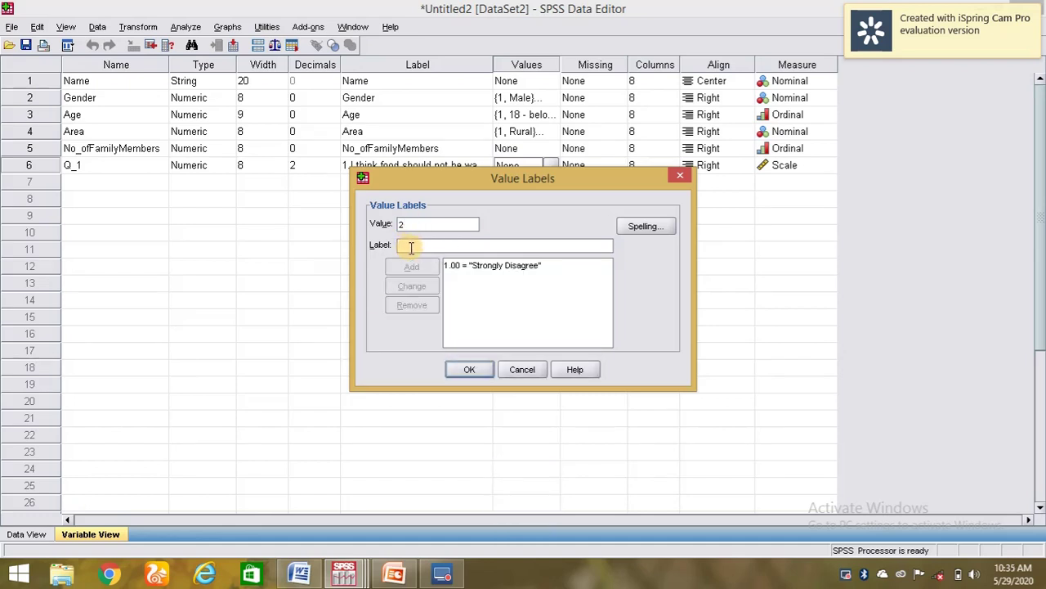
type("D")
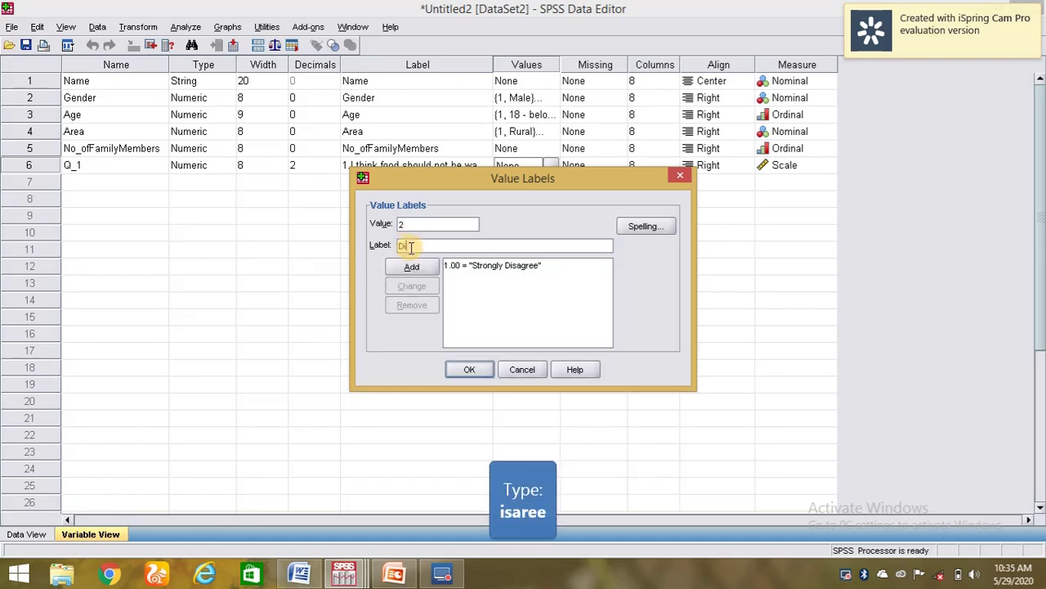
type("isaree")
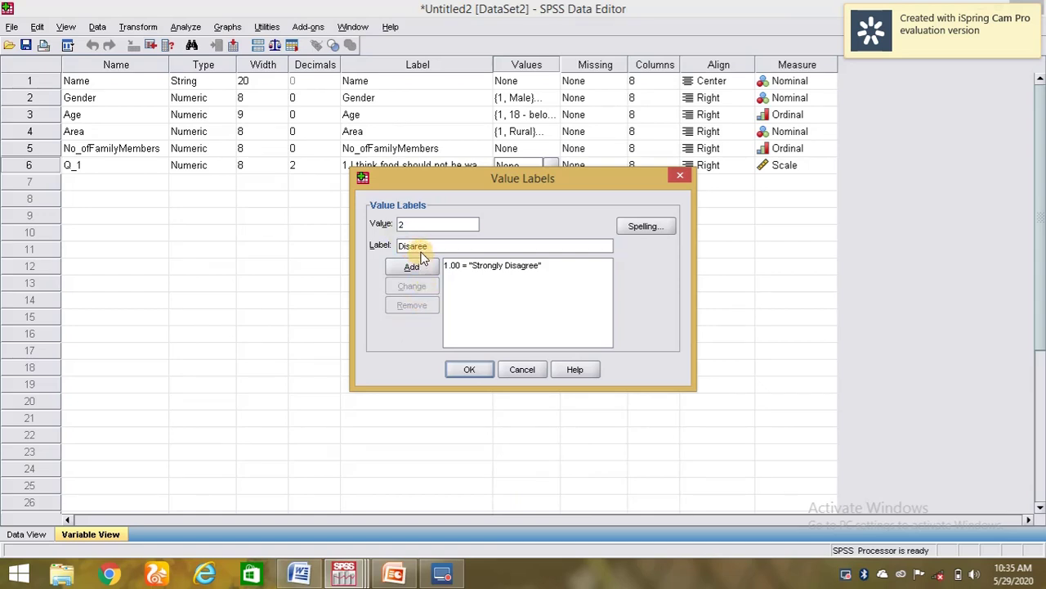
key("BackSpace")
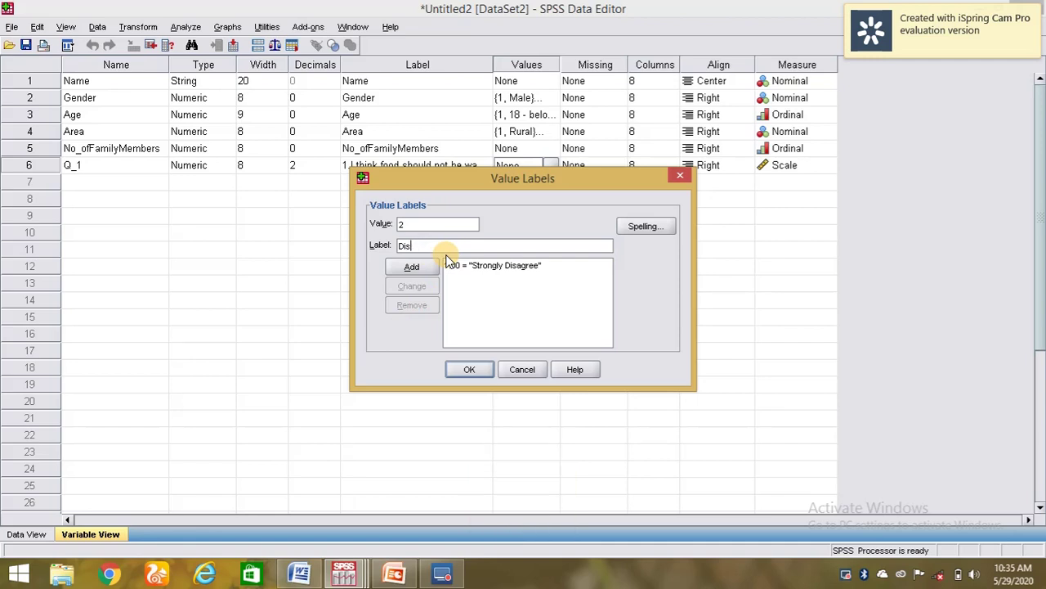
type("agree")
left_click(425, 267)
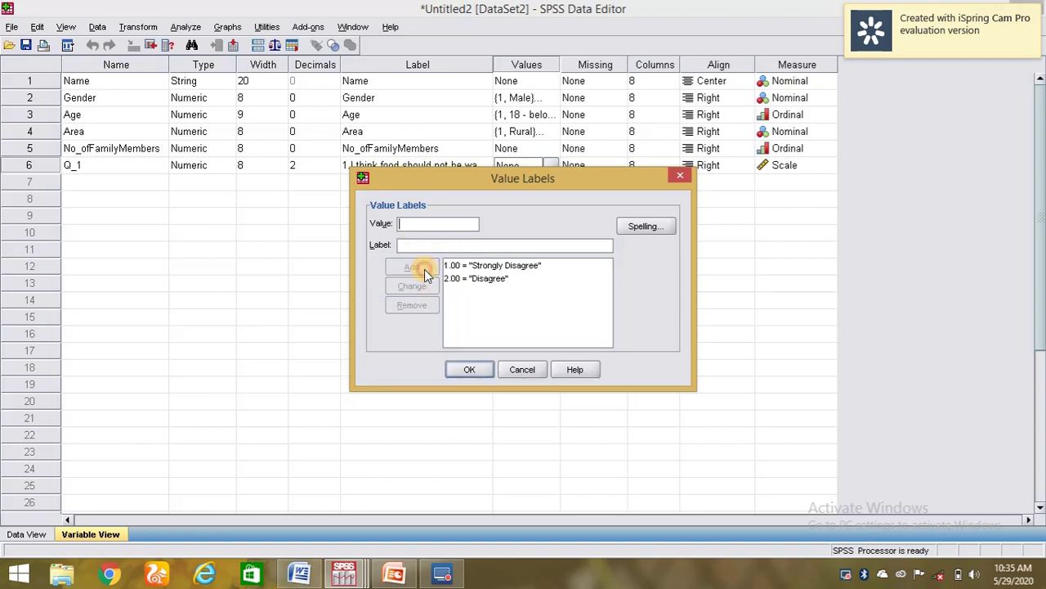
Add the value label 3 = "Can't say" for Q_1
type("3")
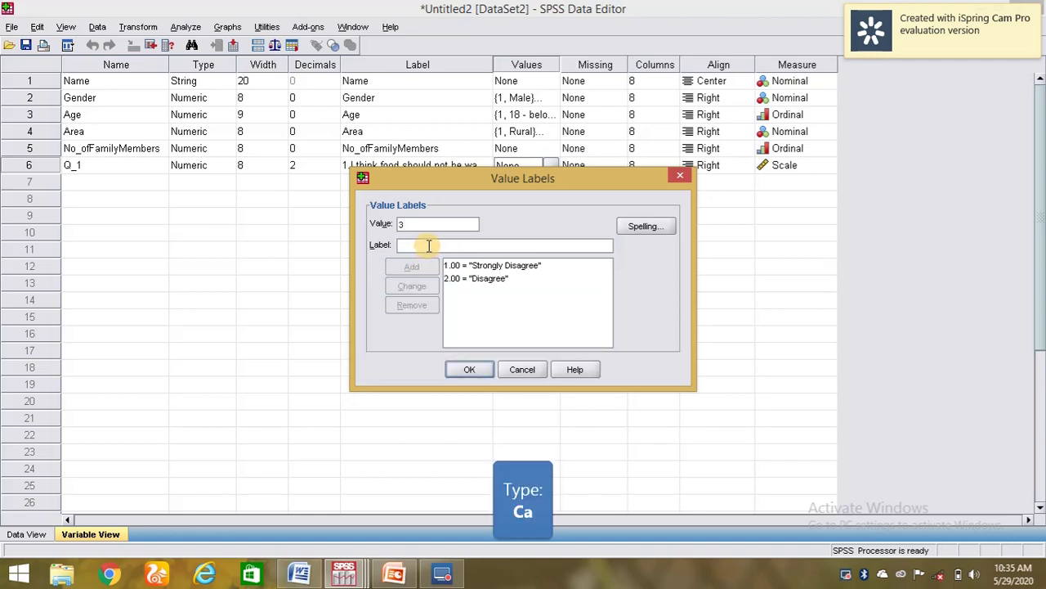
type("Can")
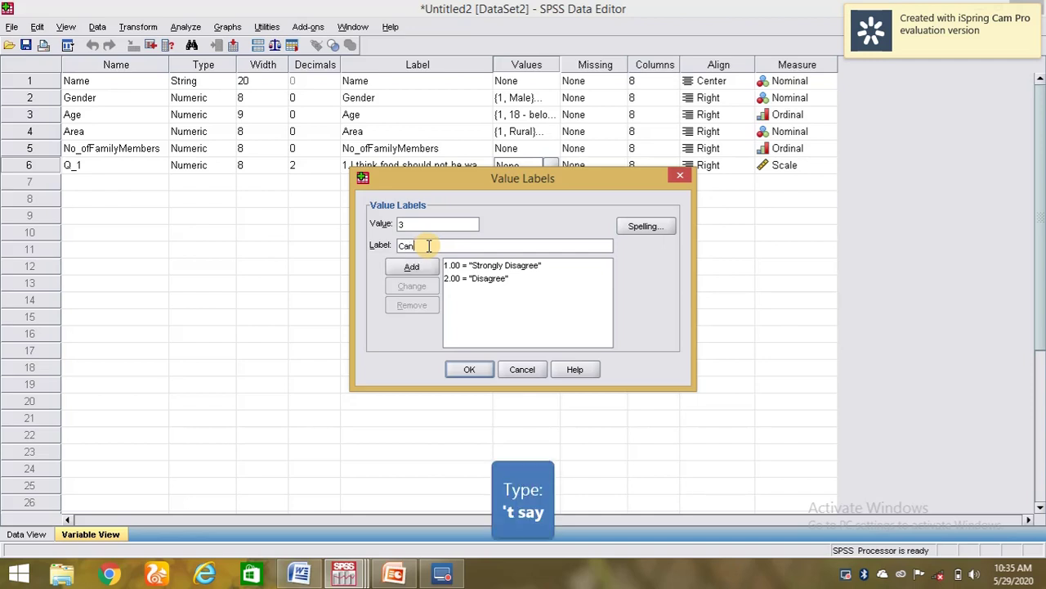
type("'t say")
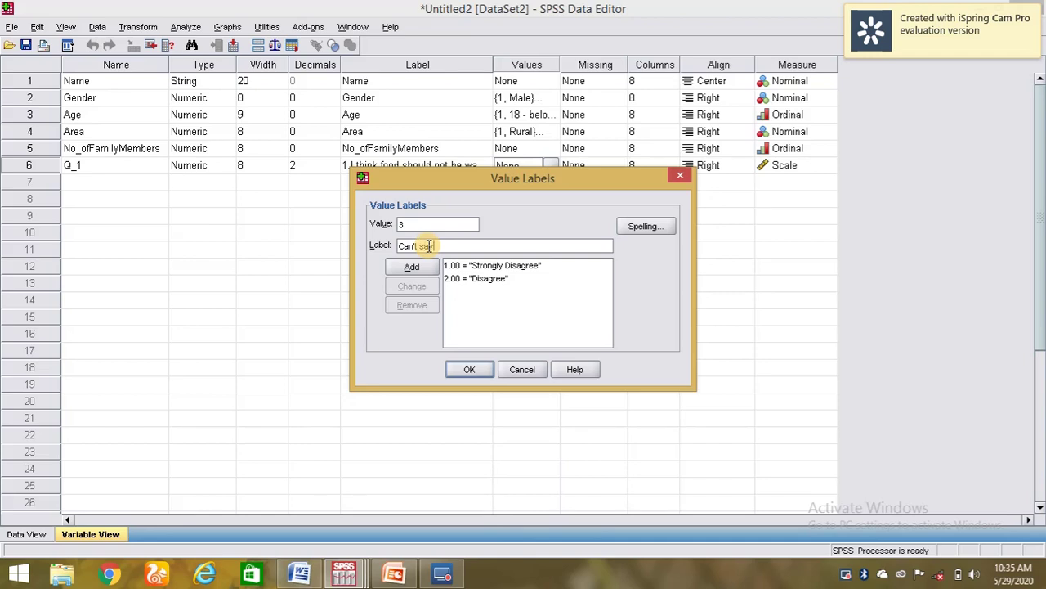
left_click(420, 268)
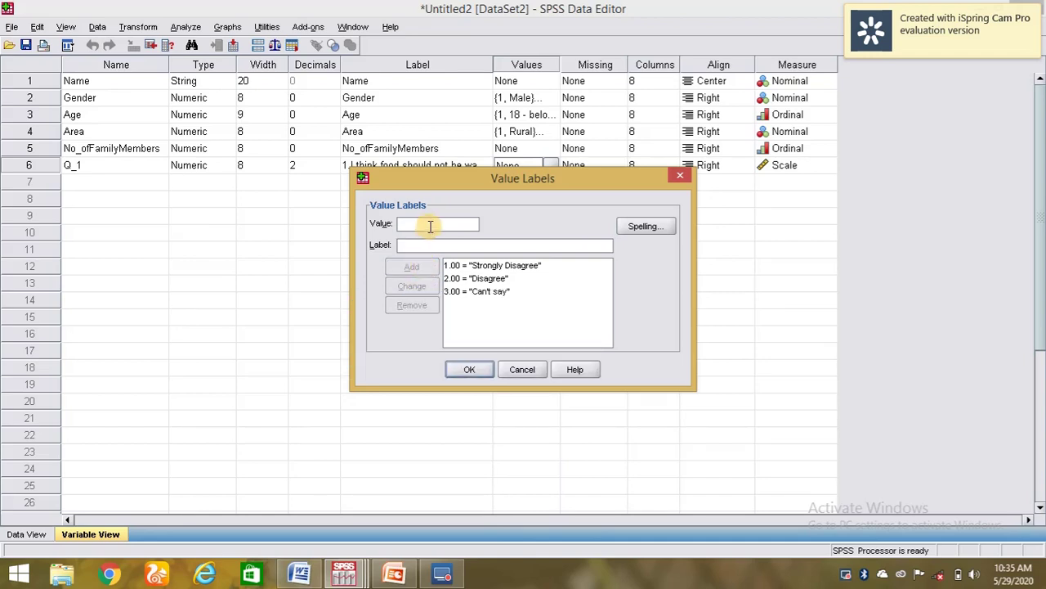
Add the value label 4 = "Agree" for Q_1
type("4")
left_click(420, 247)
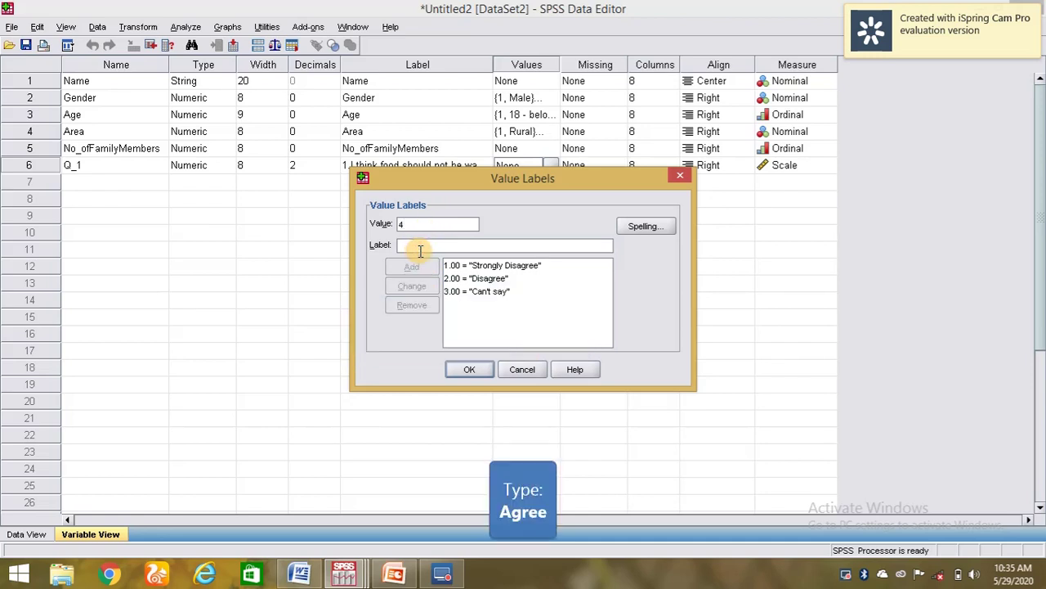
type("Agr")
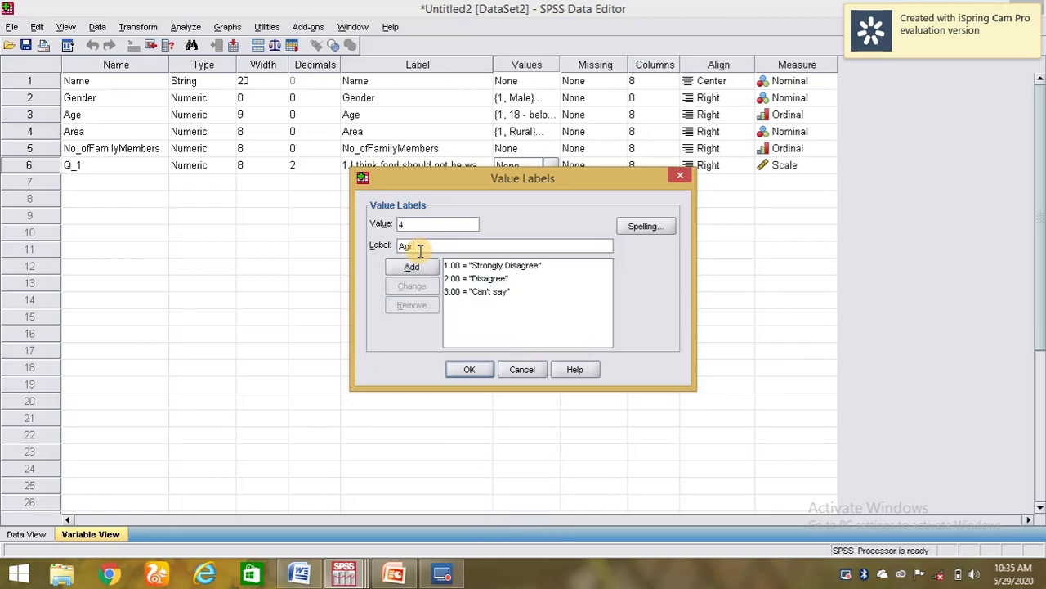
type("ee")
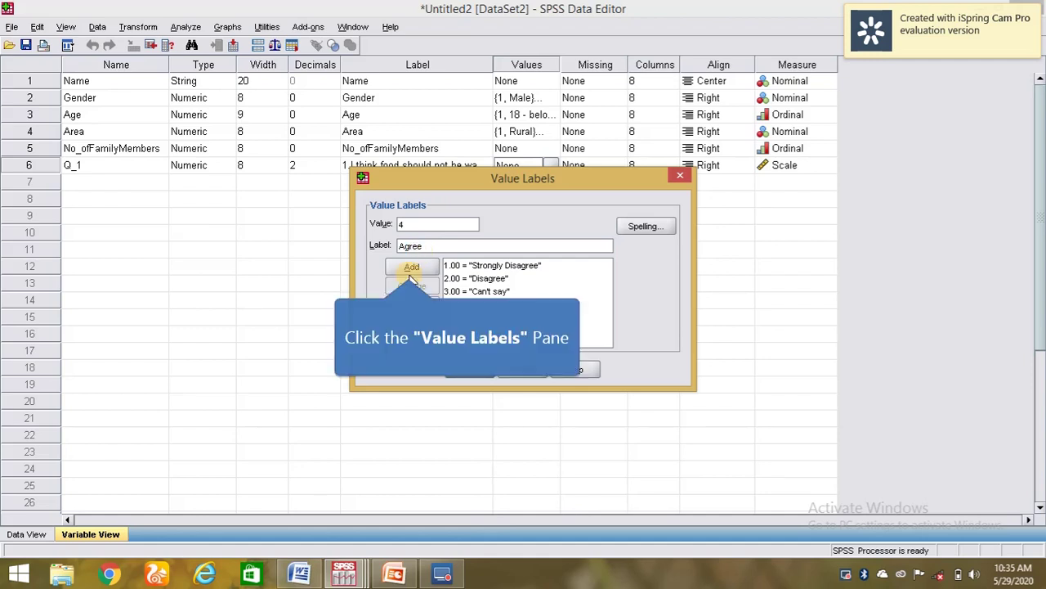
left_click(411, 267)
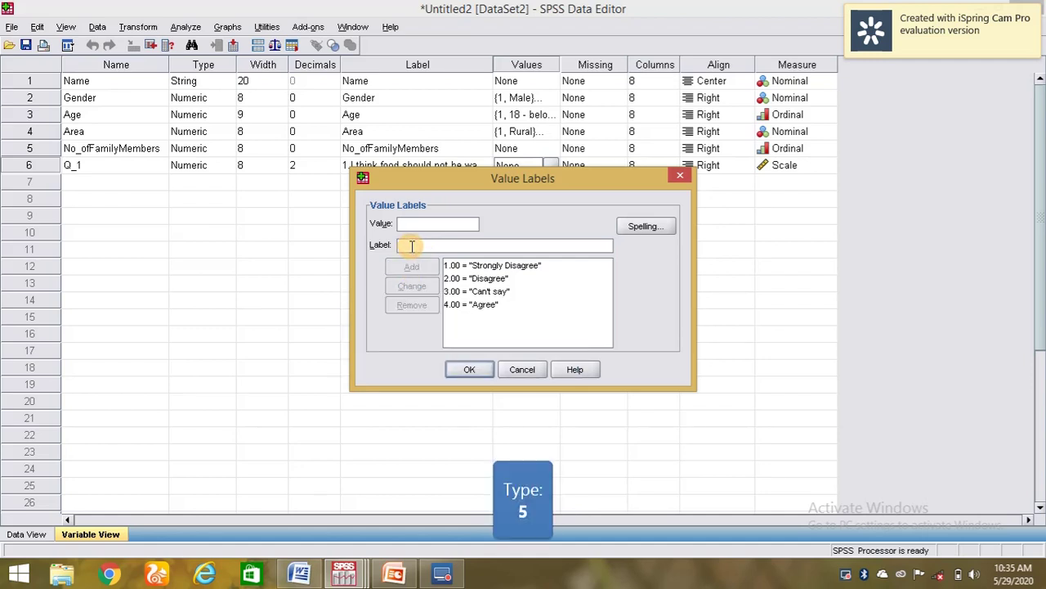
Add the value label 5 = "Strongly Agree" for Q_1 and apply the completed set of value labels
type("5")
type("S")
type("trongly")
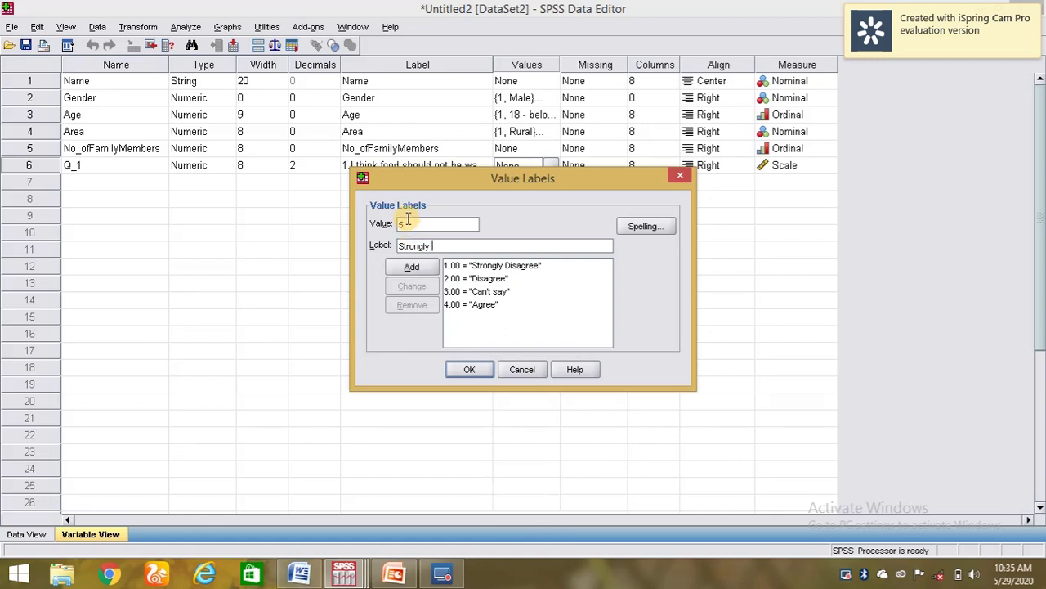
type(" Agree")
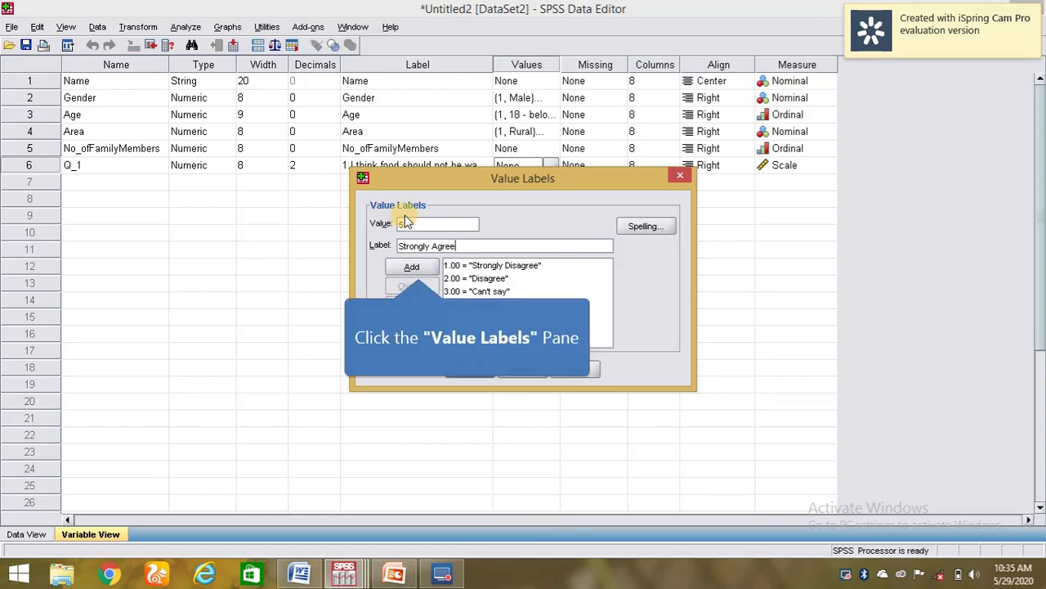
left_click(412, 268)
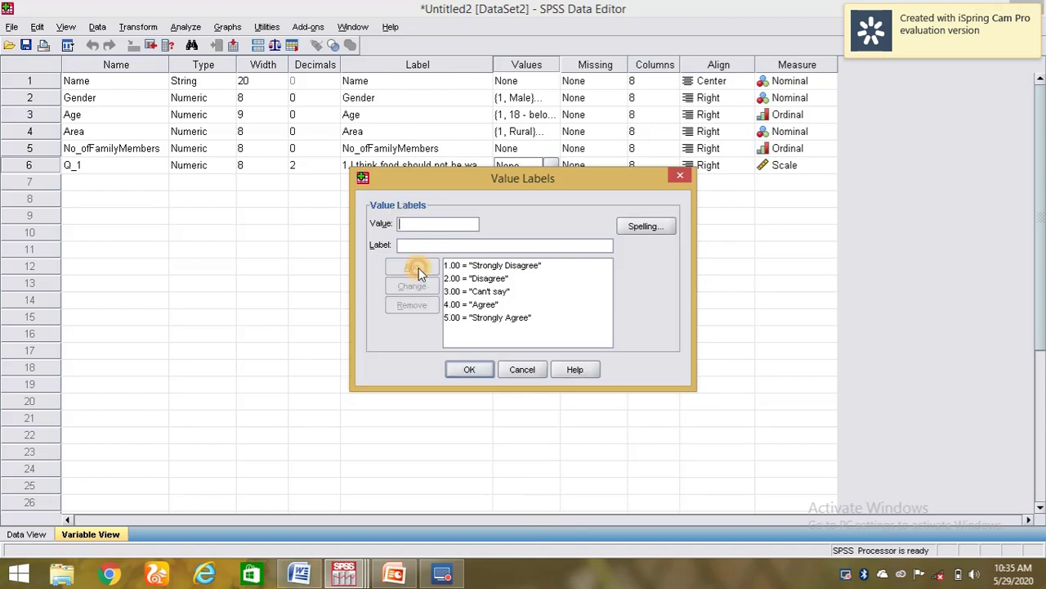
left_click(465, 368)
left_click(311, 334)
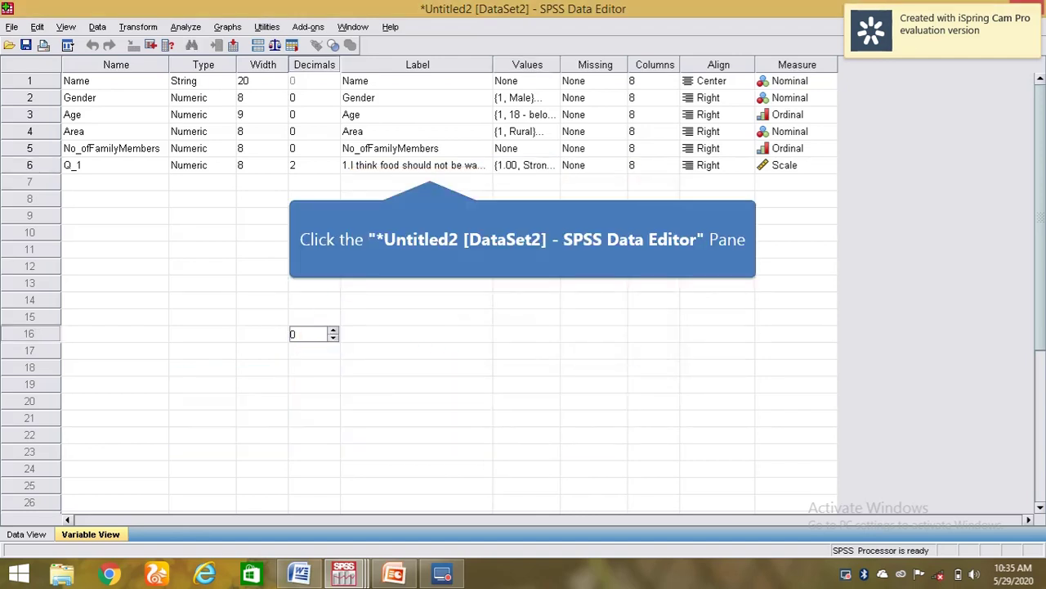
Widen the Values column so that Q_1's value label text fits
left_click(460, 167)
left_click(511, 166)
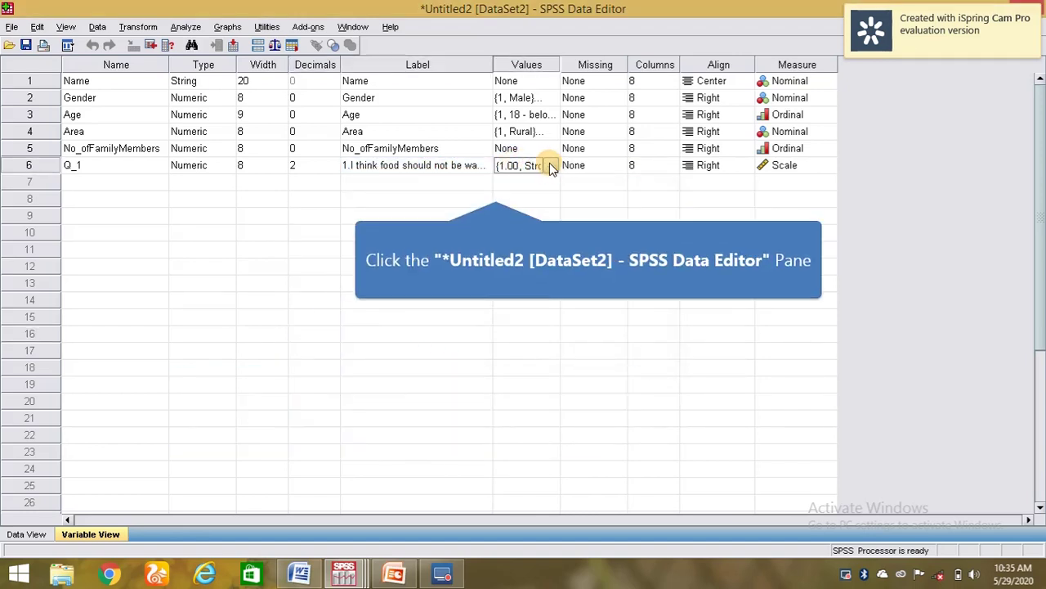
left_click(500, 182)
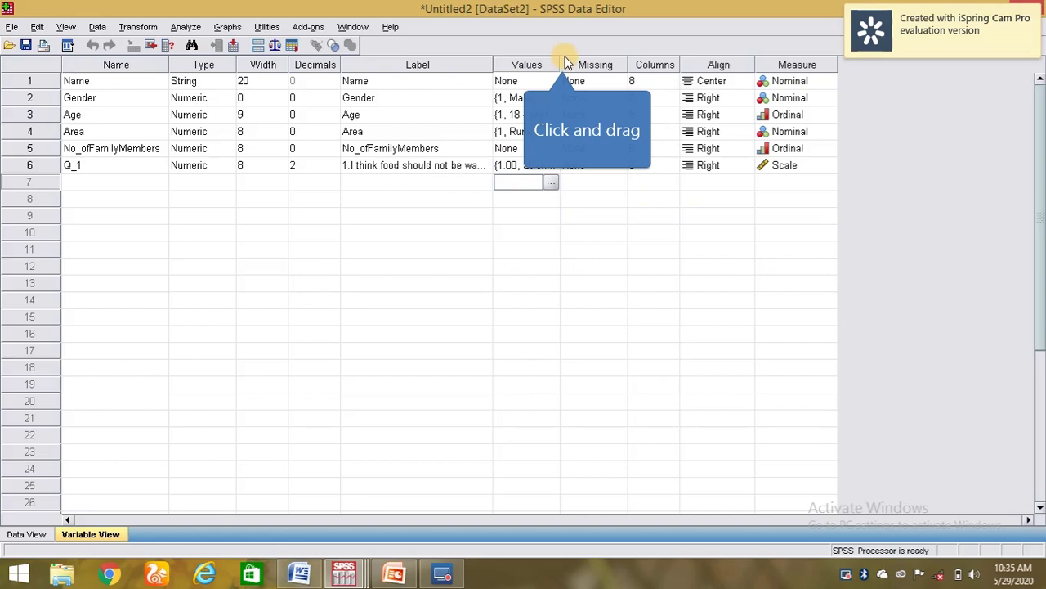
left_click_drag(561, 64, 670, 65)
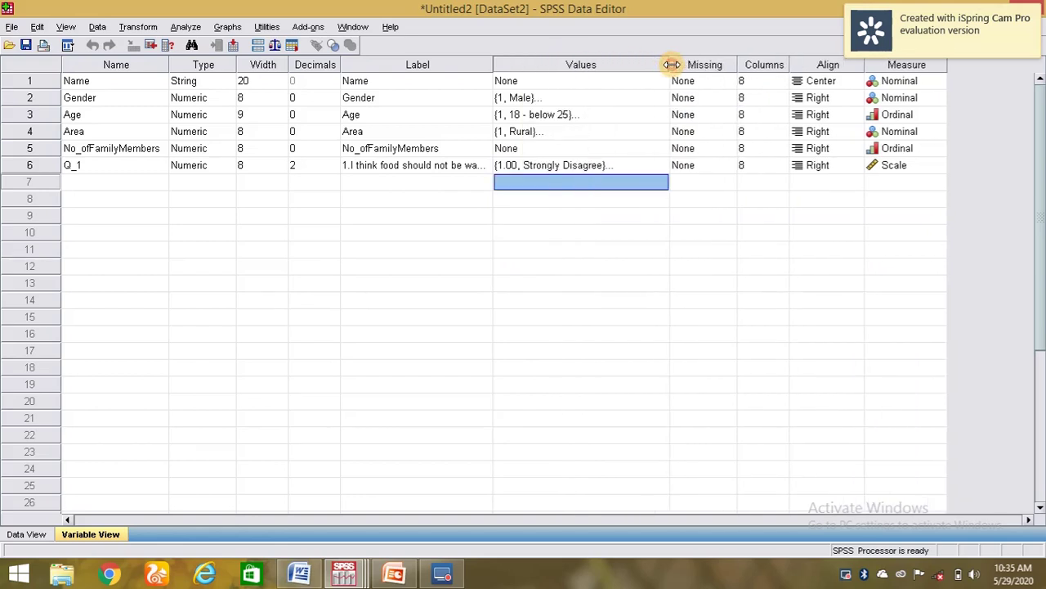
left_click(617, 167)
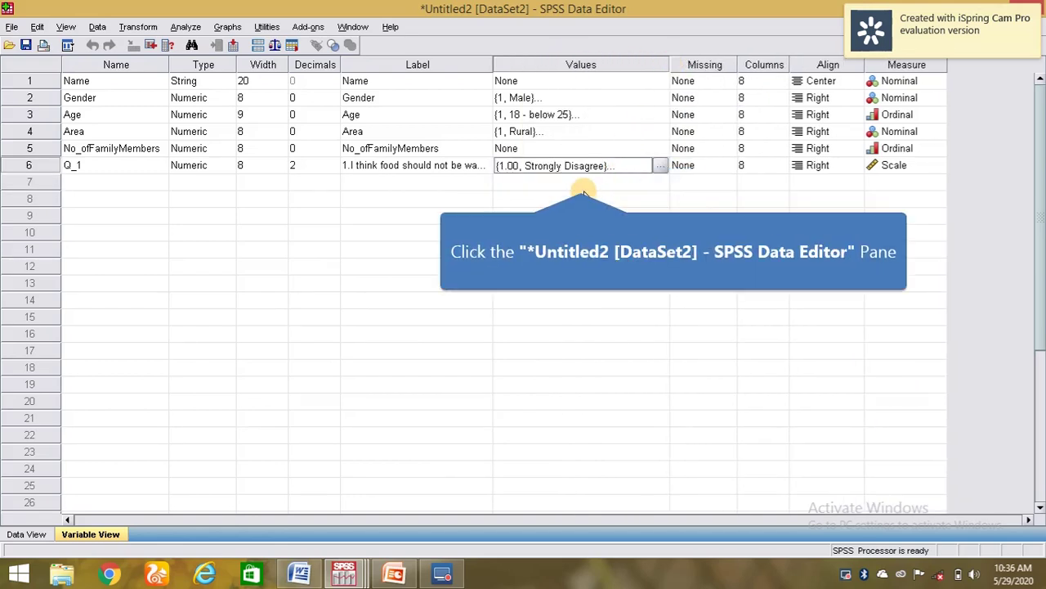
Reopen Q_1's value labels to review the agreement scale, and close them without changes
right_click(580, 181)
left_click(604, 211)
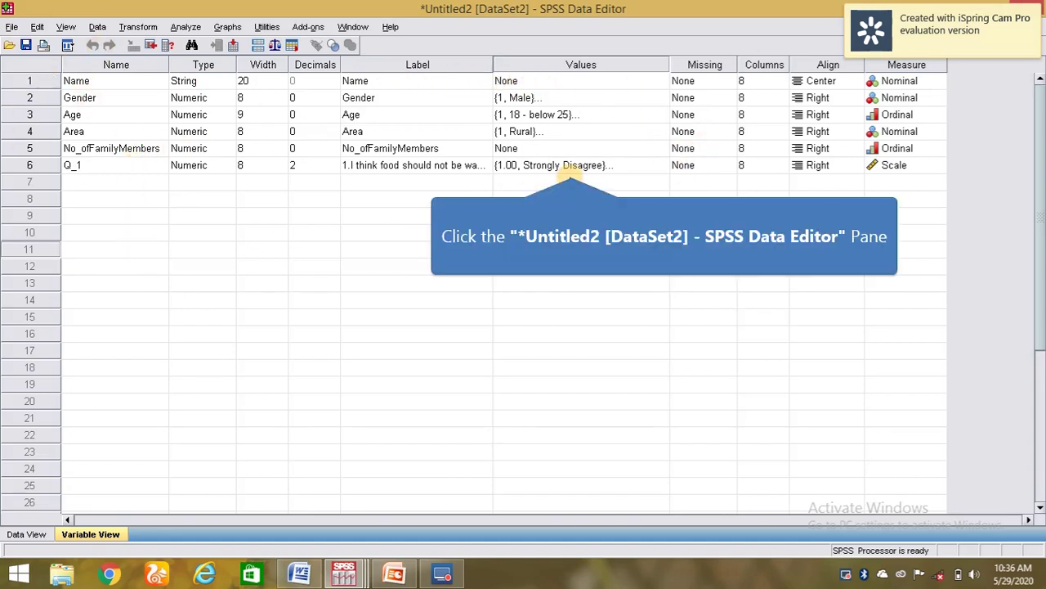
left_click(571, 167)
left_click(659, 165)
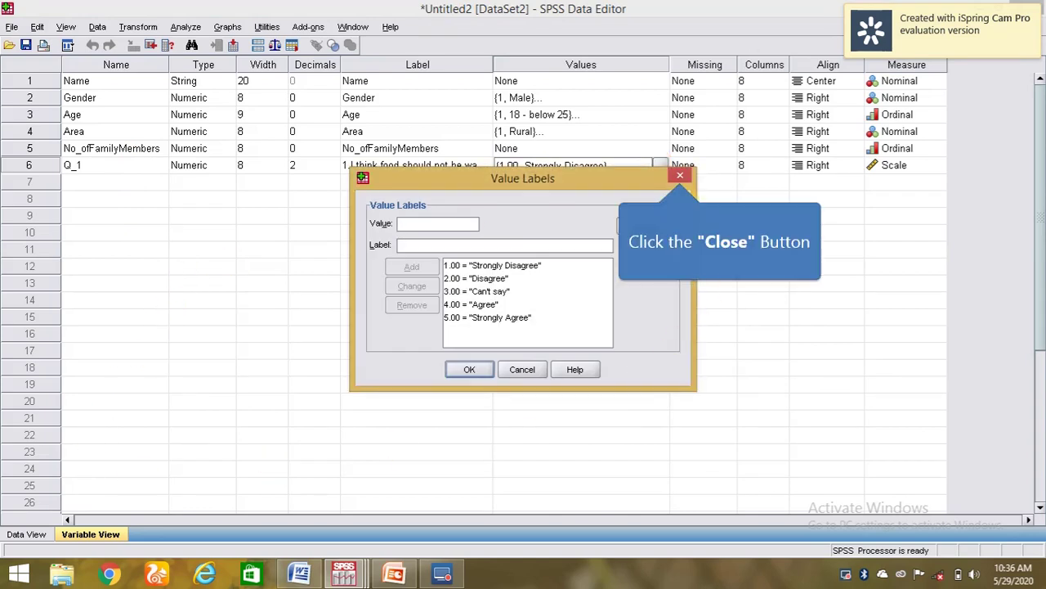
left_click(680, 175)
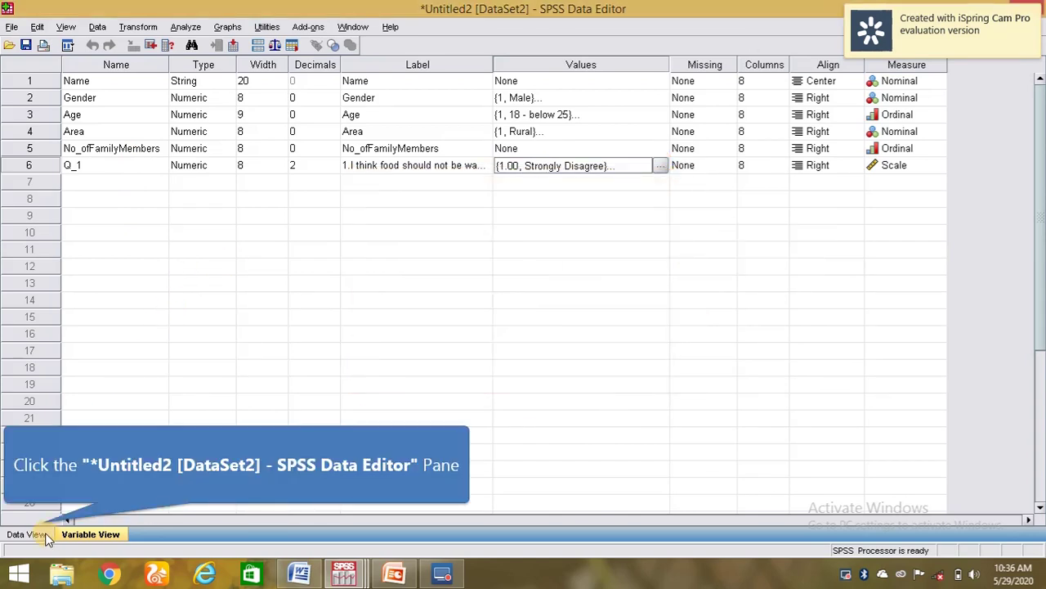
Switch to the data grid and start case 1 with the first respondent's name, Gender 1 and Age 2
left_click(42, 533)
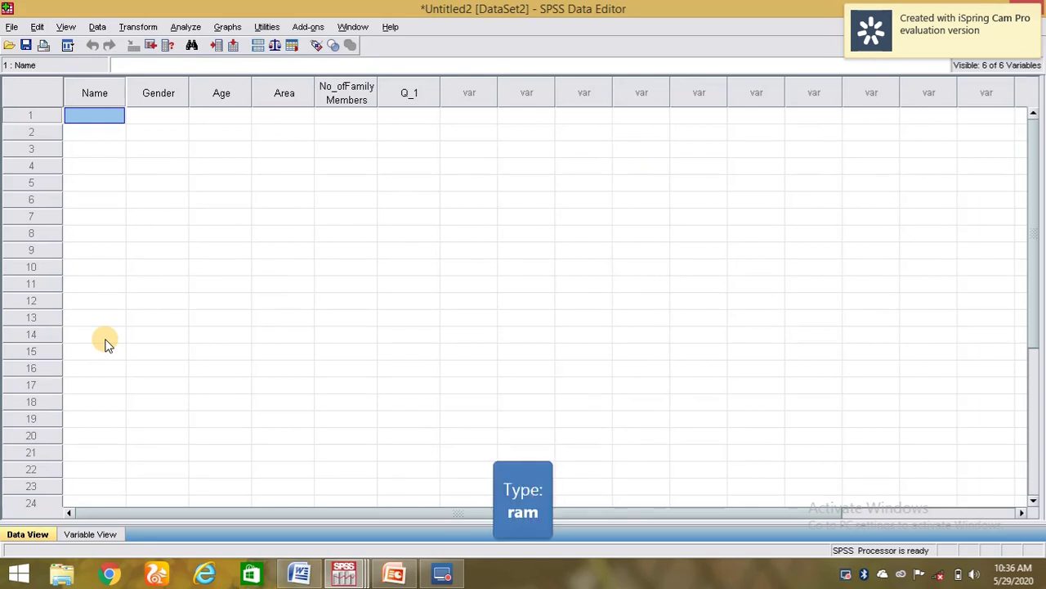
type("ram")
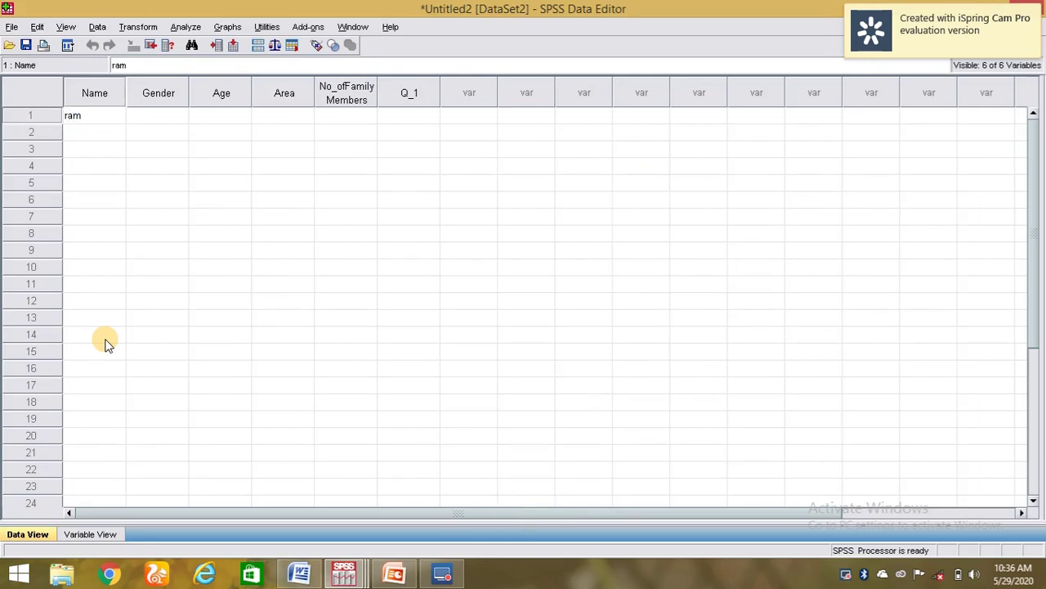
left_click(148, 115)
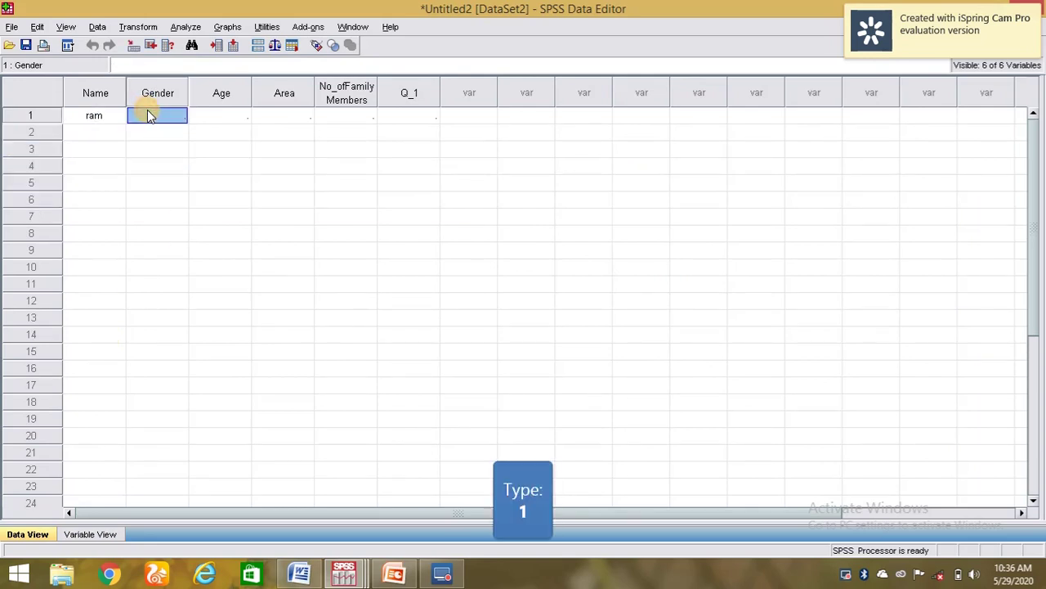
type("1")
left_click(229, 119)
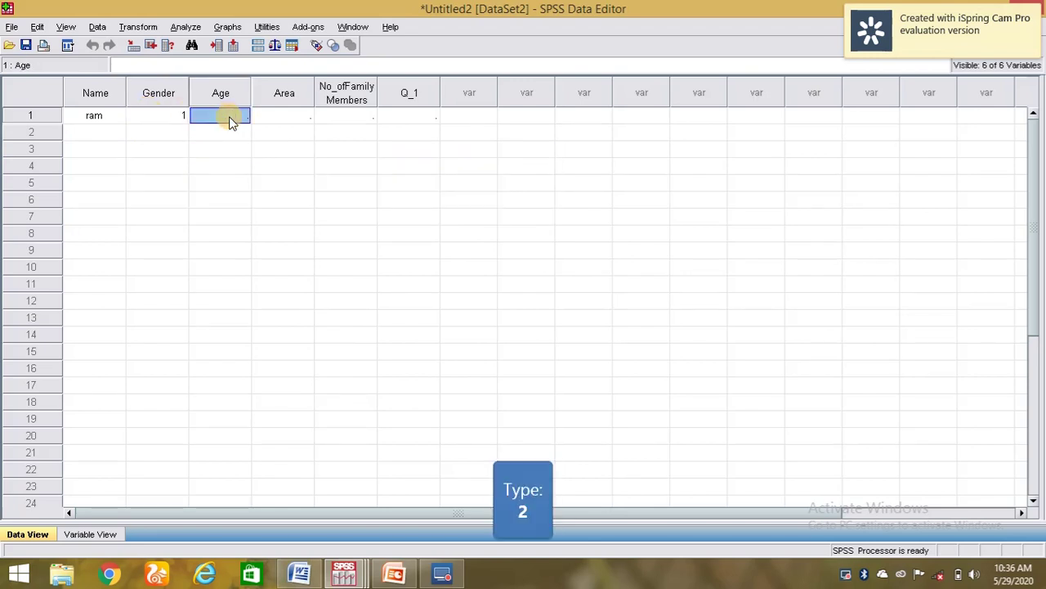
type("2")
Complete case 1 with Area 1, No_ofFamilyMembers 5 and Q_1 5
left_click(265, 121)
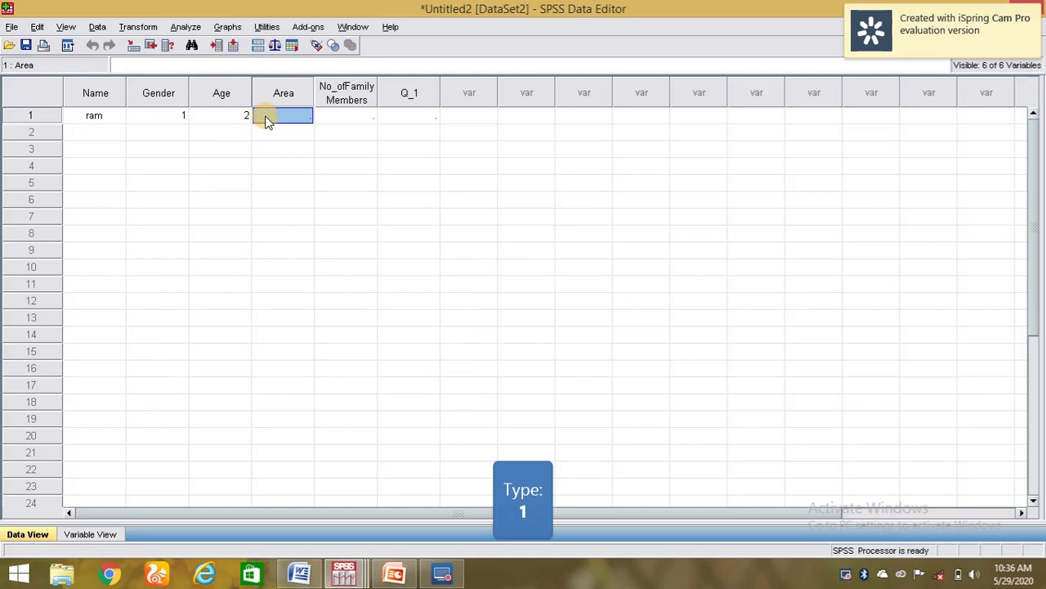
type("1")
left_click(347, 117)
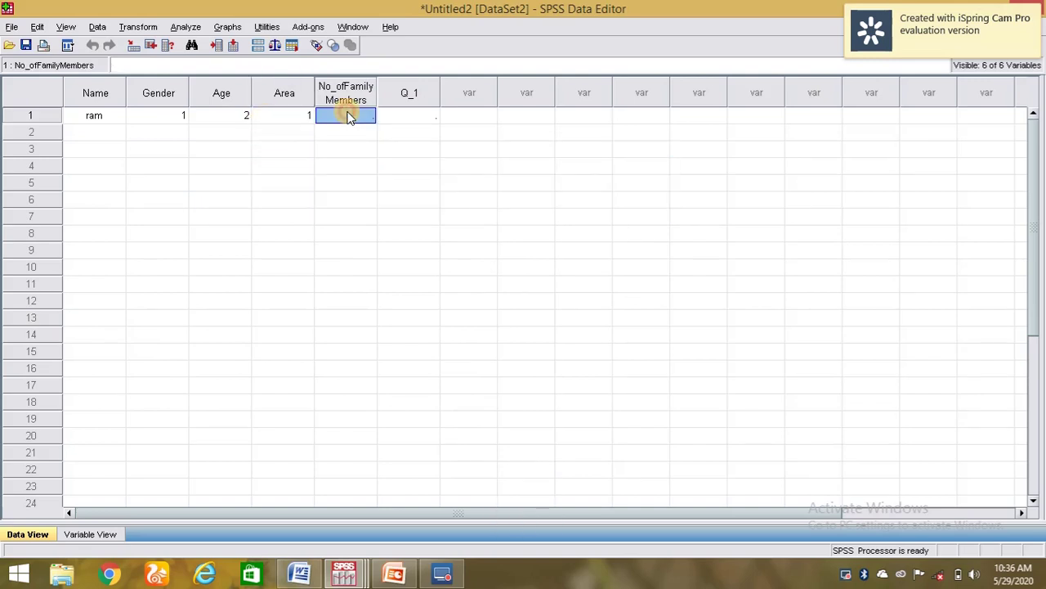
type("5")
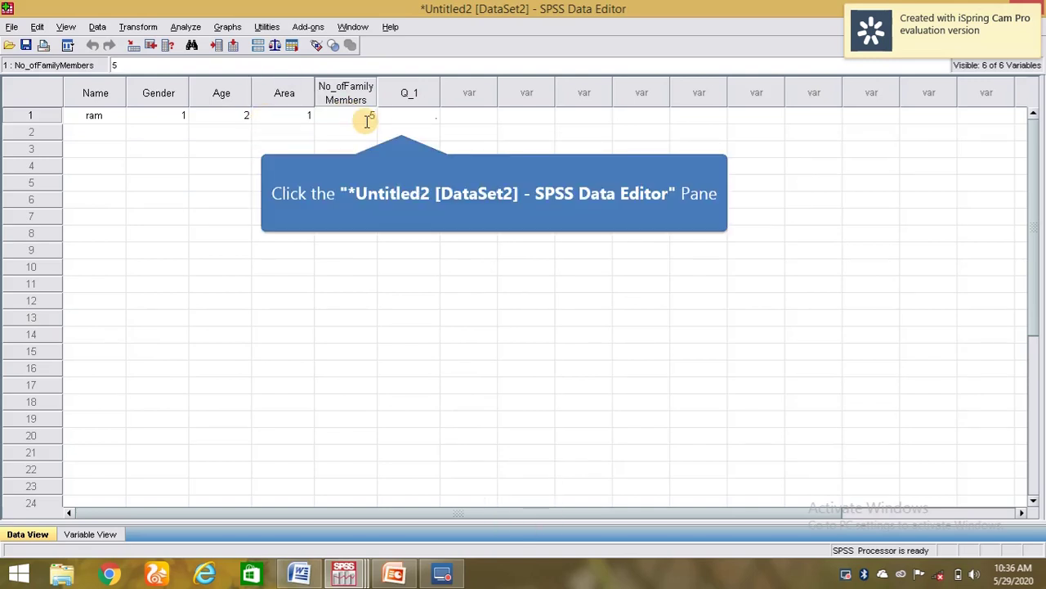
left_click(401, 123)
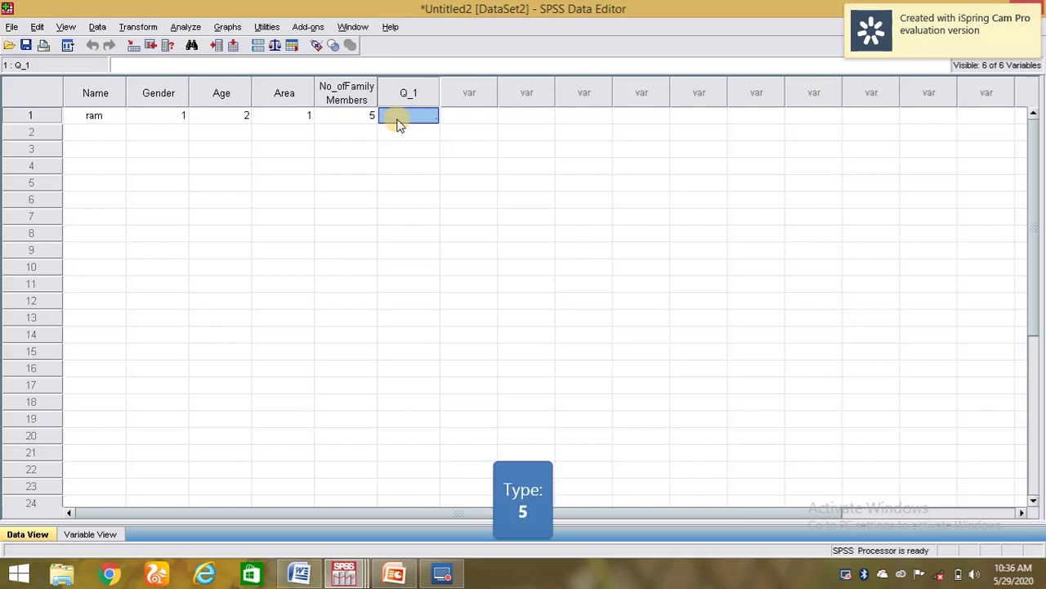
type("5")
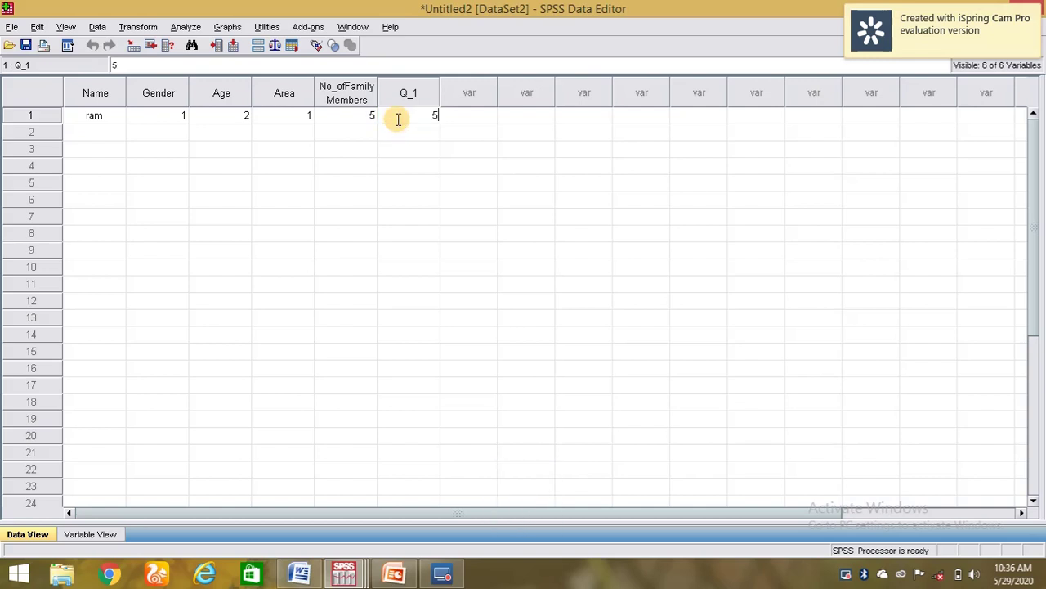
Start case 2 with the second respondent's name, Gender 2 and Age 1
left_click(119, 132)
type("s")
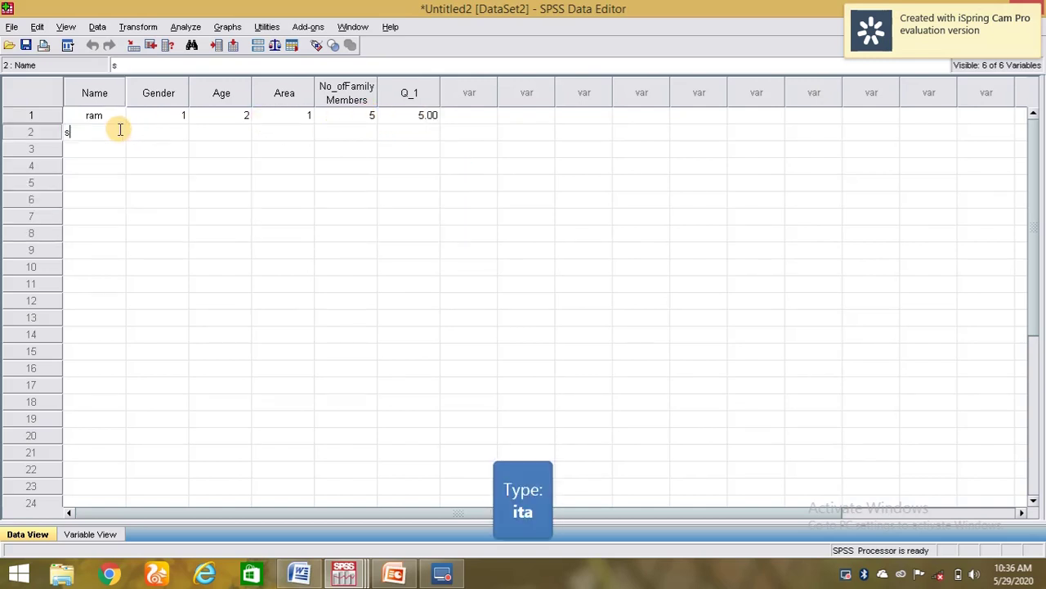
type("i")
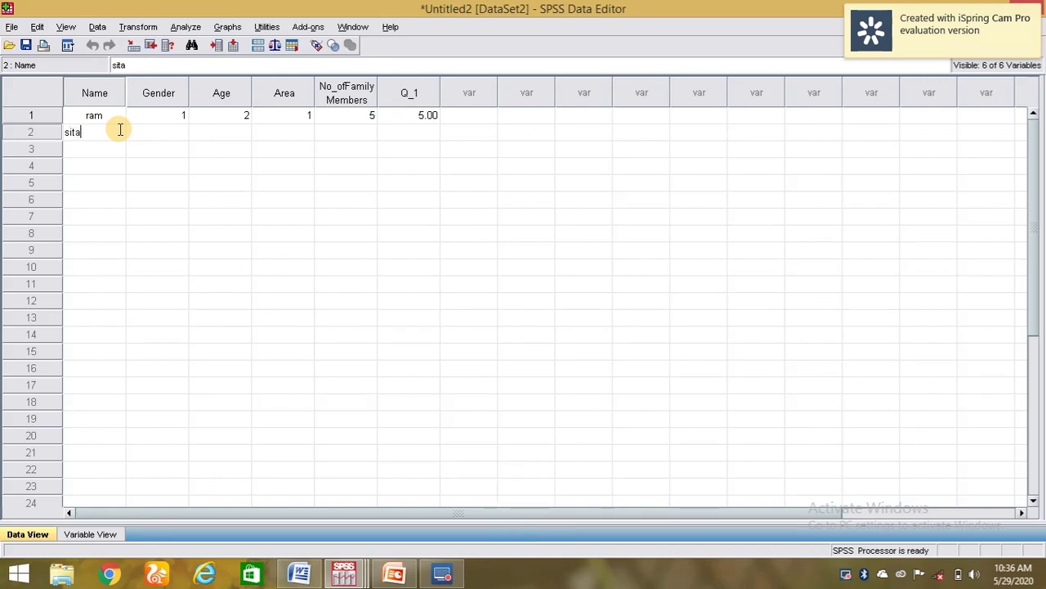
type("ta")
left_click(158, 134)
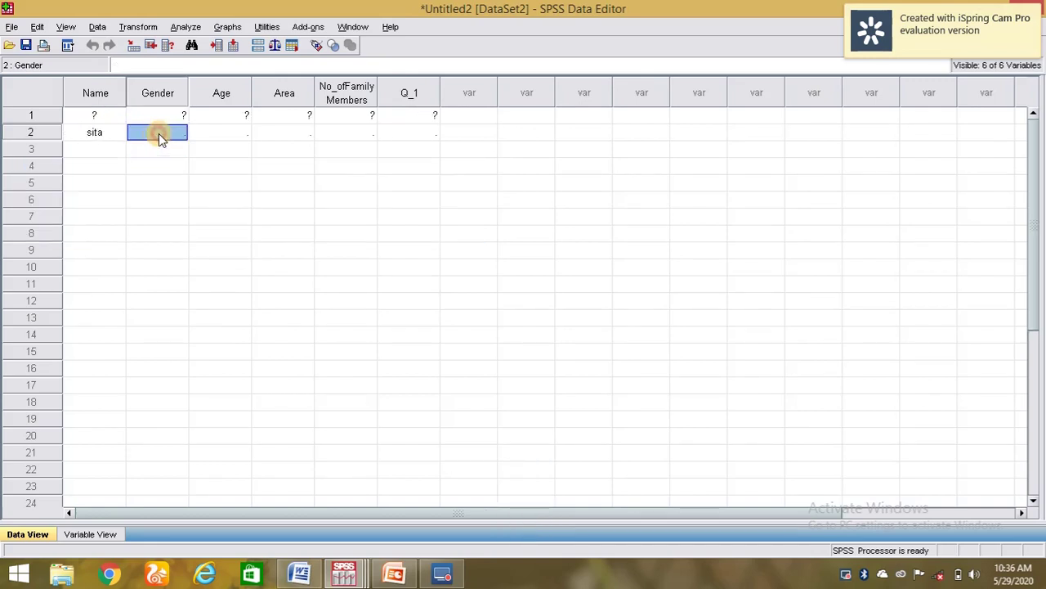
type("2")
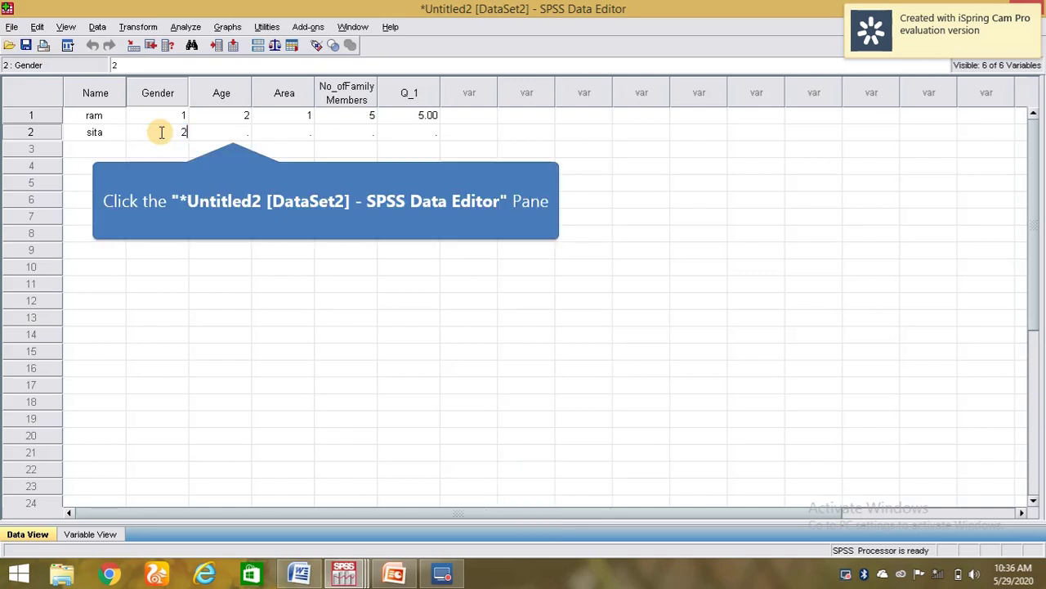
left_click(233, 133)
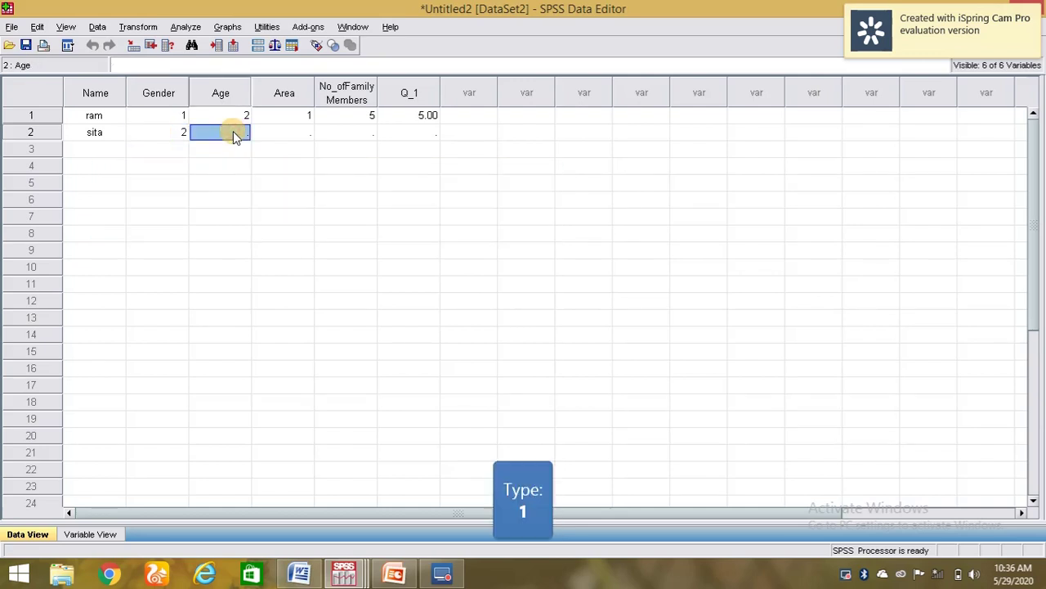
type("1")
Complete case 2 with Area 2, No_ofFamilyMembers 4 and Q_1 1
left_click(282, 134)
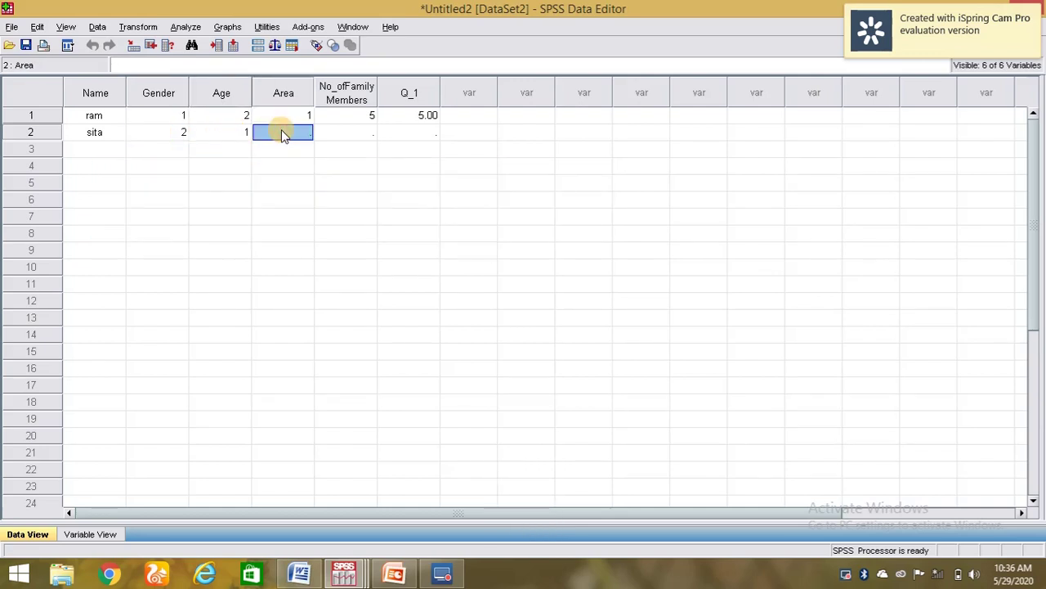
type("2")
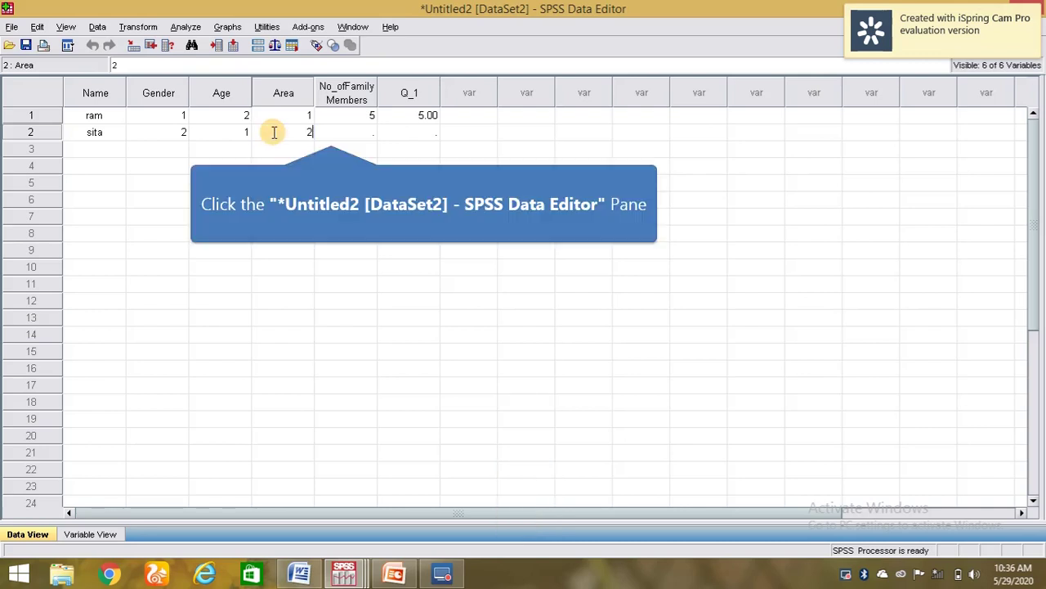
left_click(331, 135)
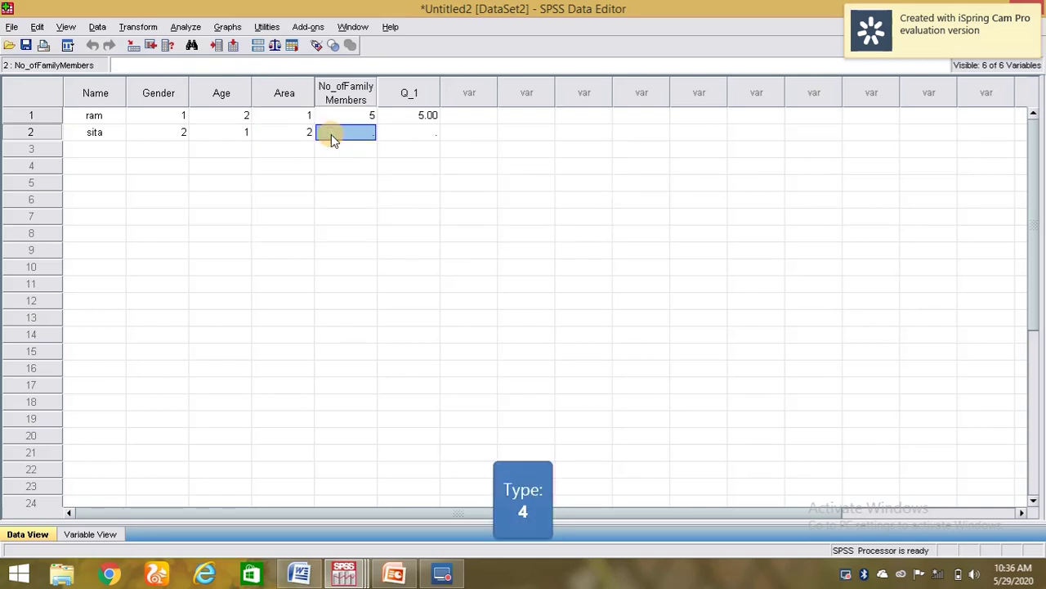
type("4")
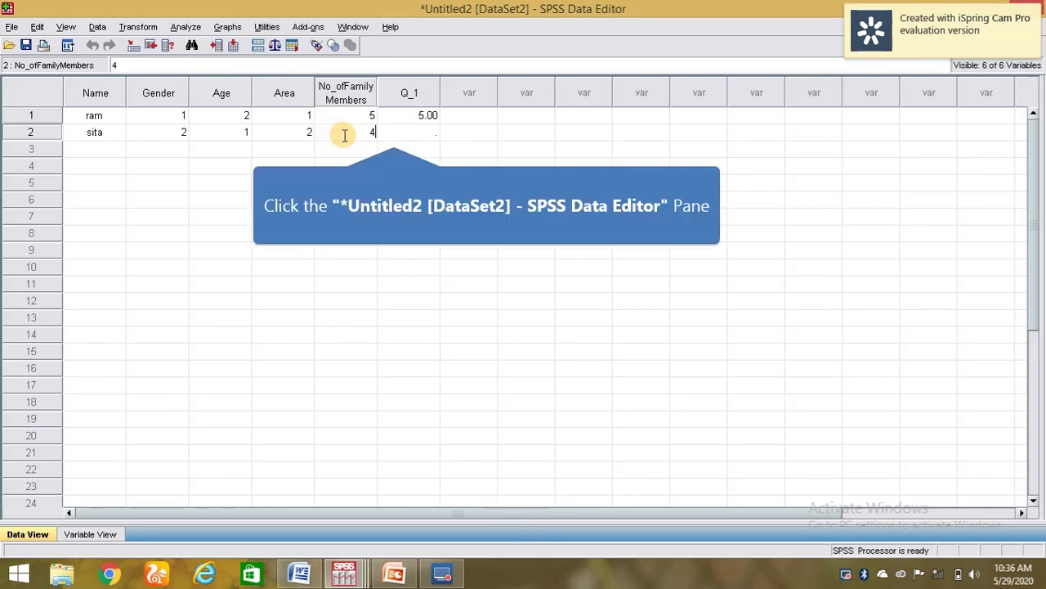
left_click(394, 136)
type("1")
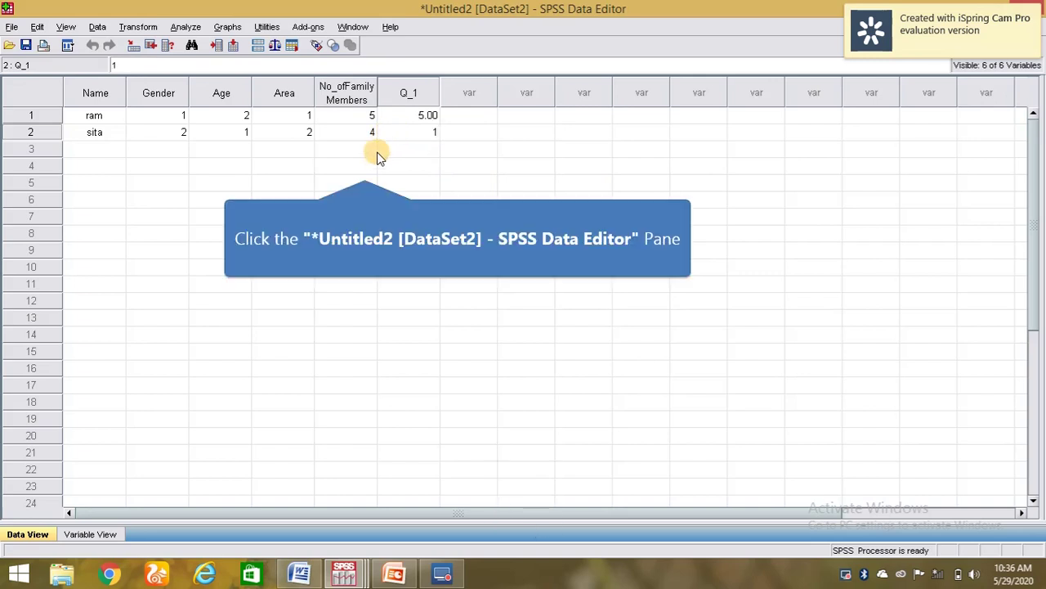
left_click(326, 161)
Display the value labels in place of the codes for both cases, and switch back to numeric codes
left_click(267, 136)
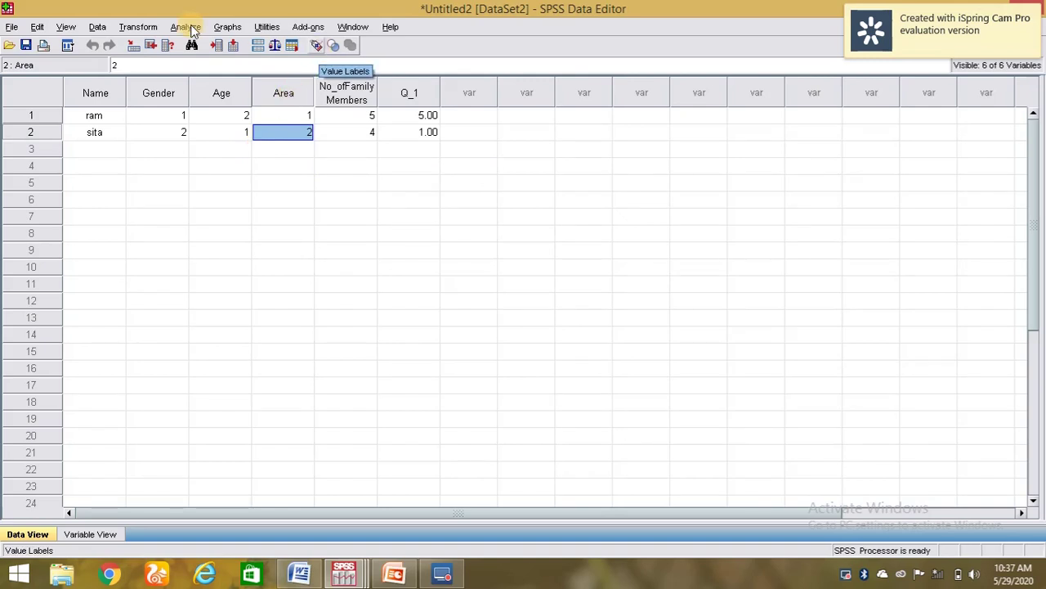
left_click(59, 27)
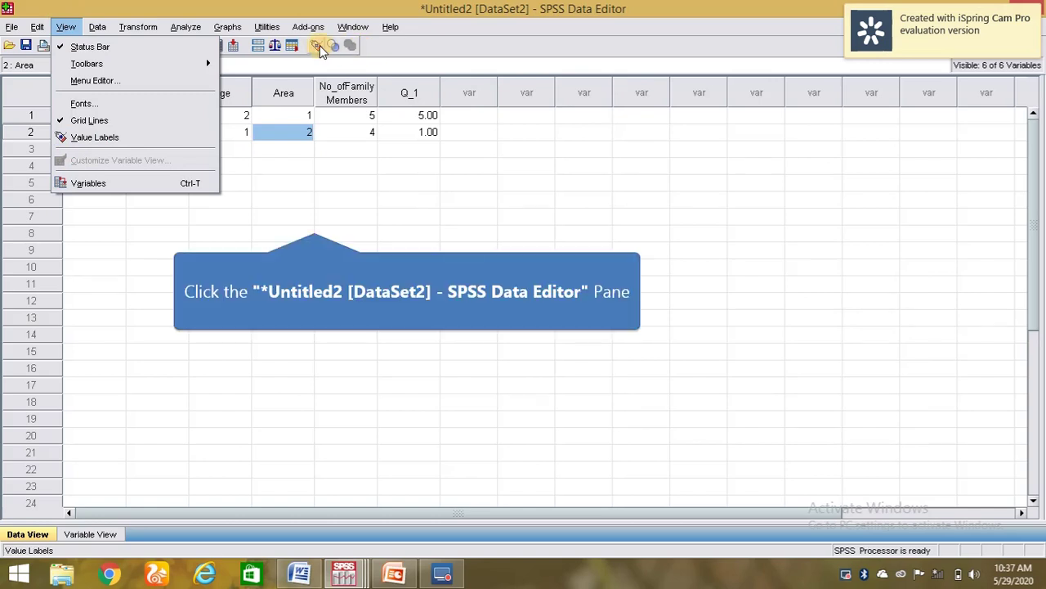
left_click(309, 218)
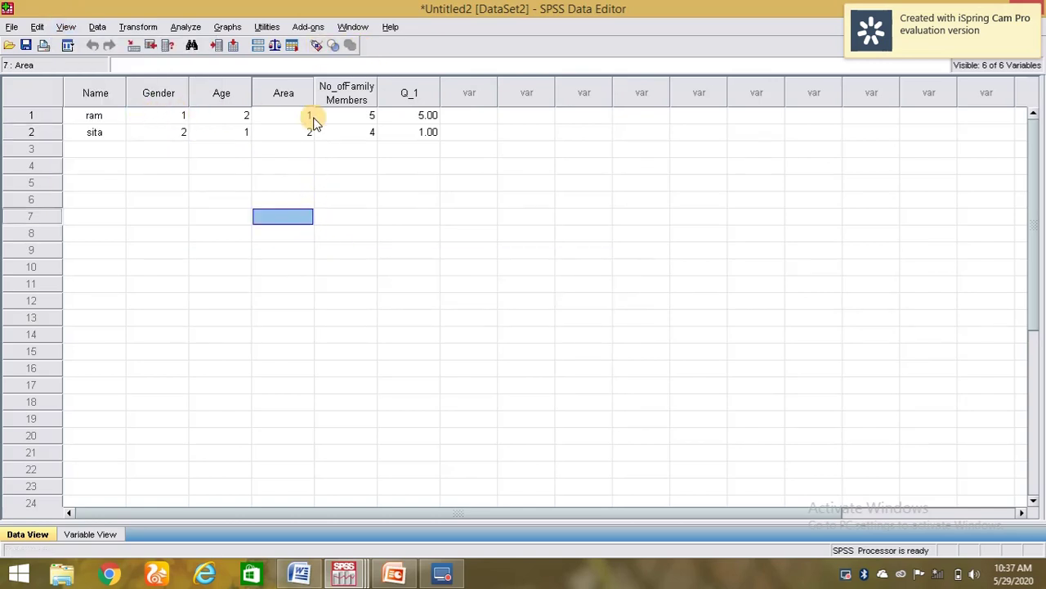
left_click(321, 48)
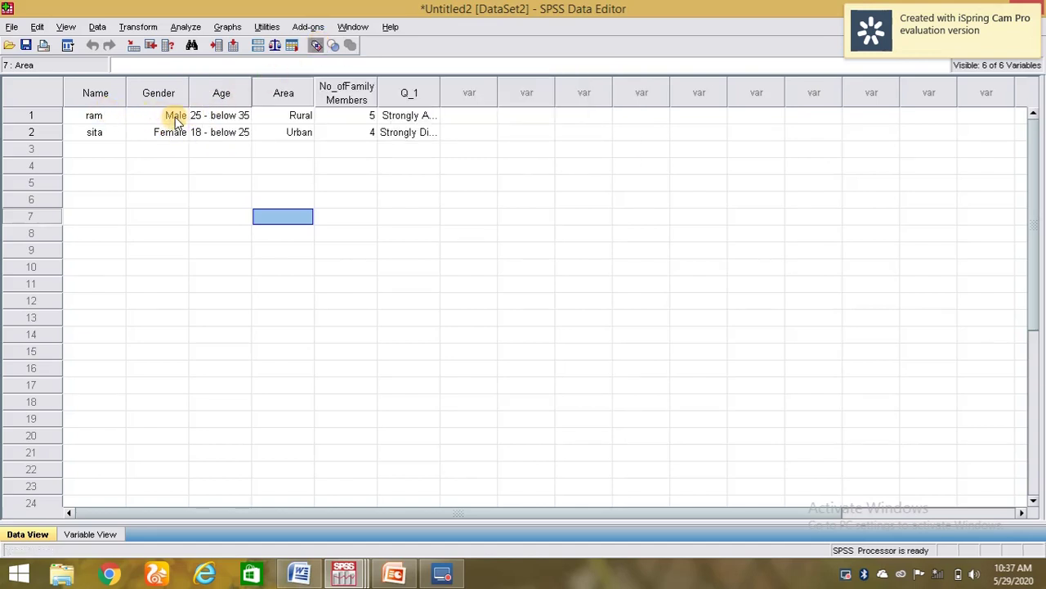
left_click(315, 47)
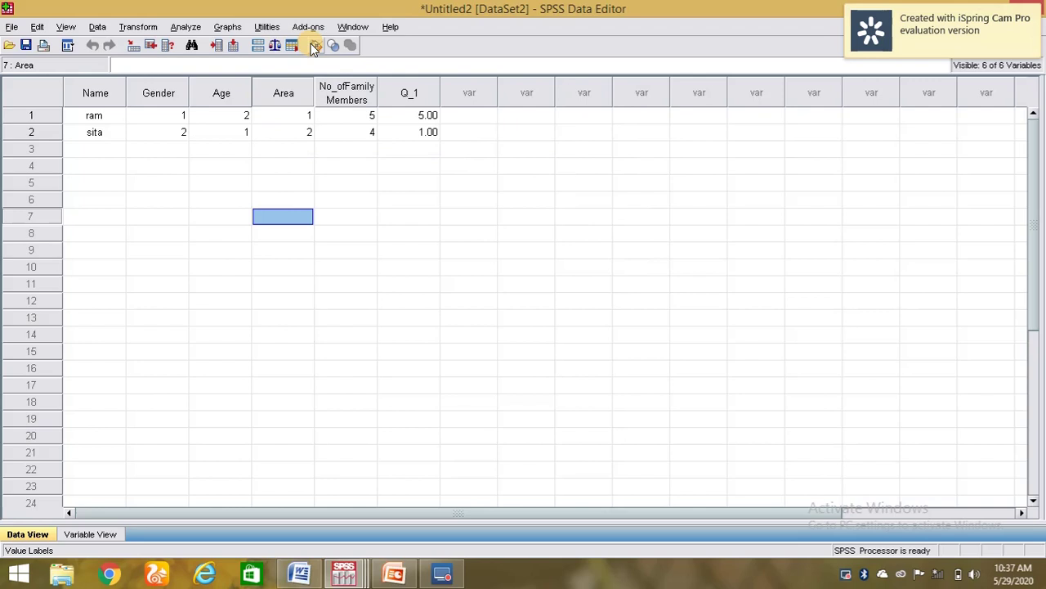
Compare the value labels with the numeric codes for both cases by alternating the display, and end on numeric codes
left_click(315, 47)
left_click(314, 46)
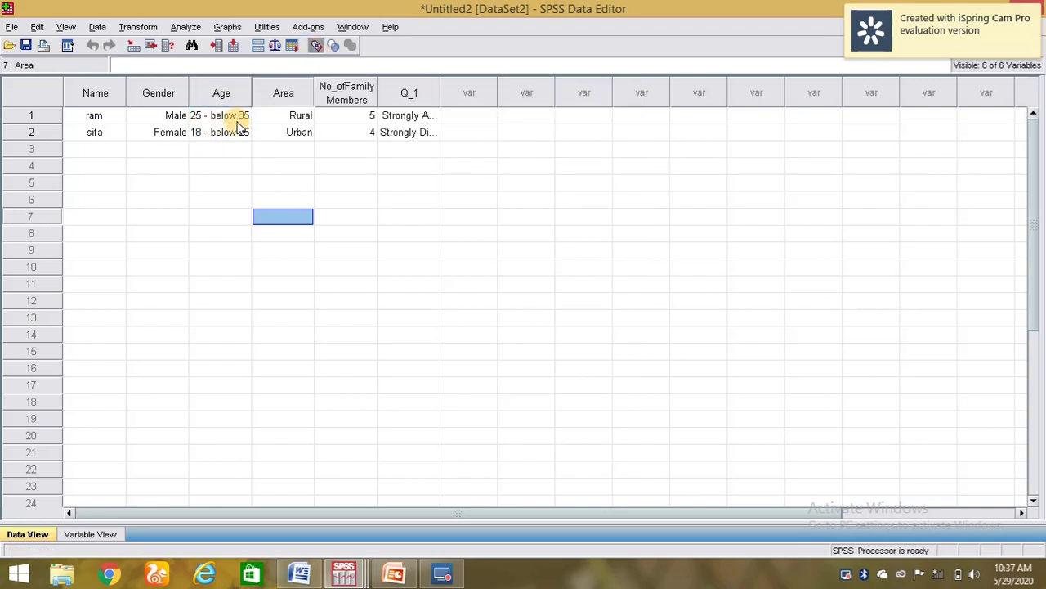
left_click(316, 47)
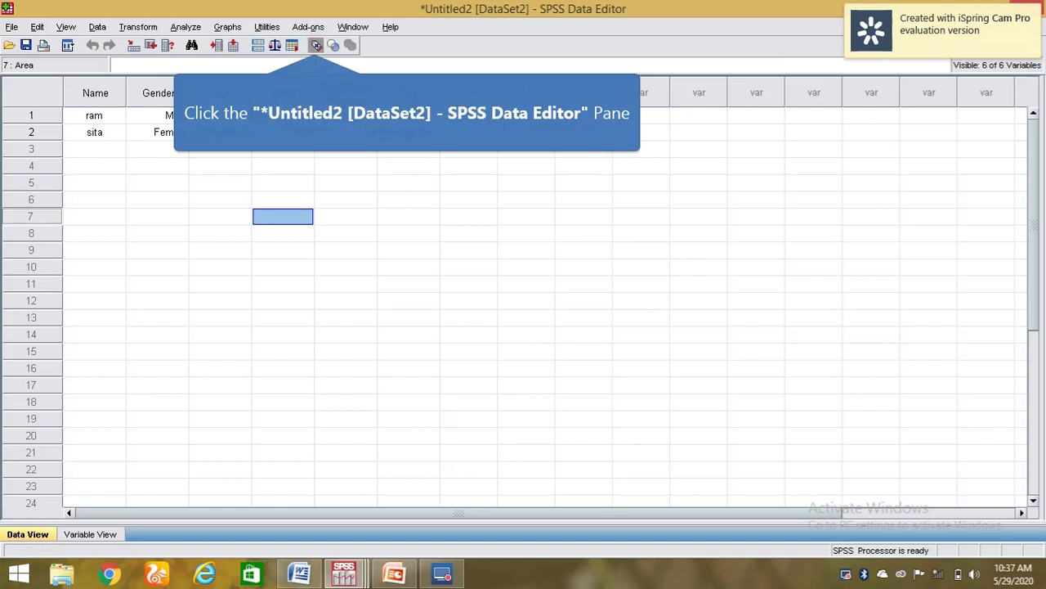
left_click(315, 47)
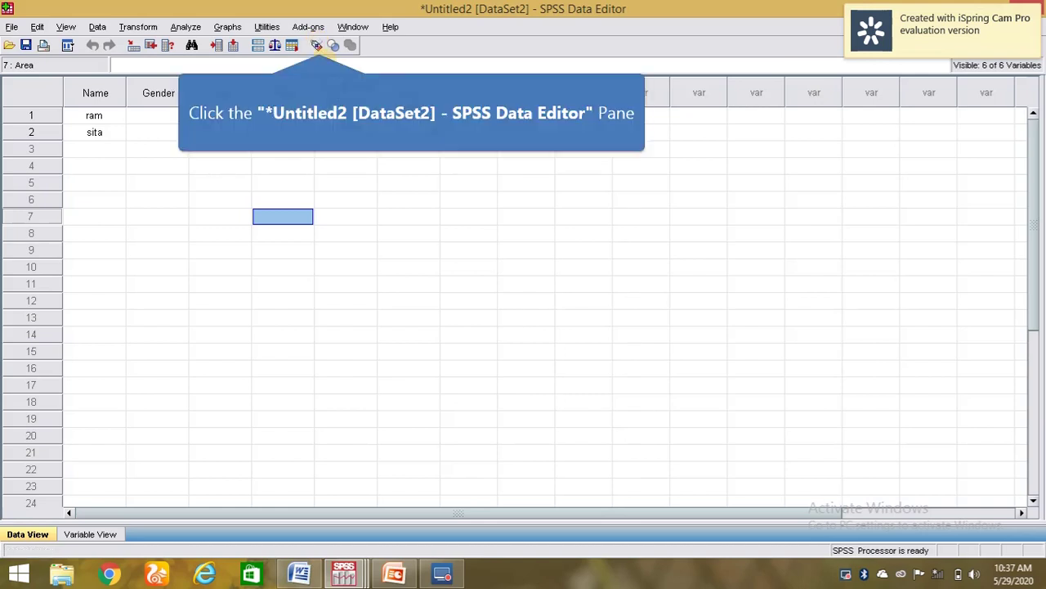
left_click(320, 46)
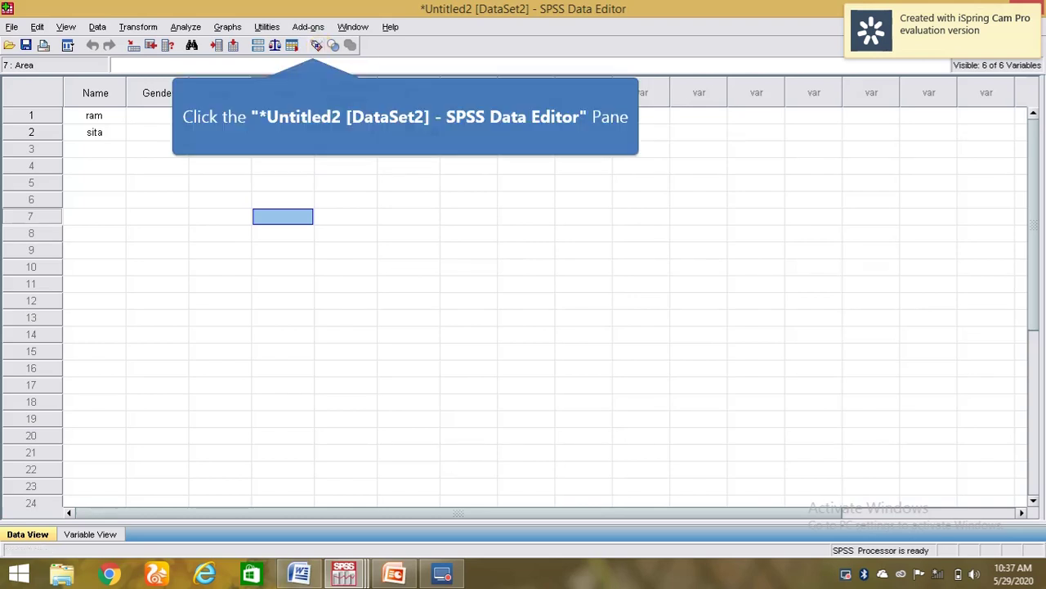
Display the value labels for both cases and widen the Q_1 column so its answer labels fit in full
left_click(315, 46)
left_click(404, 97)
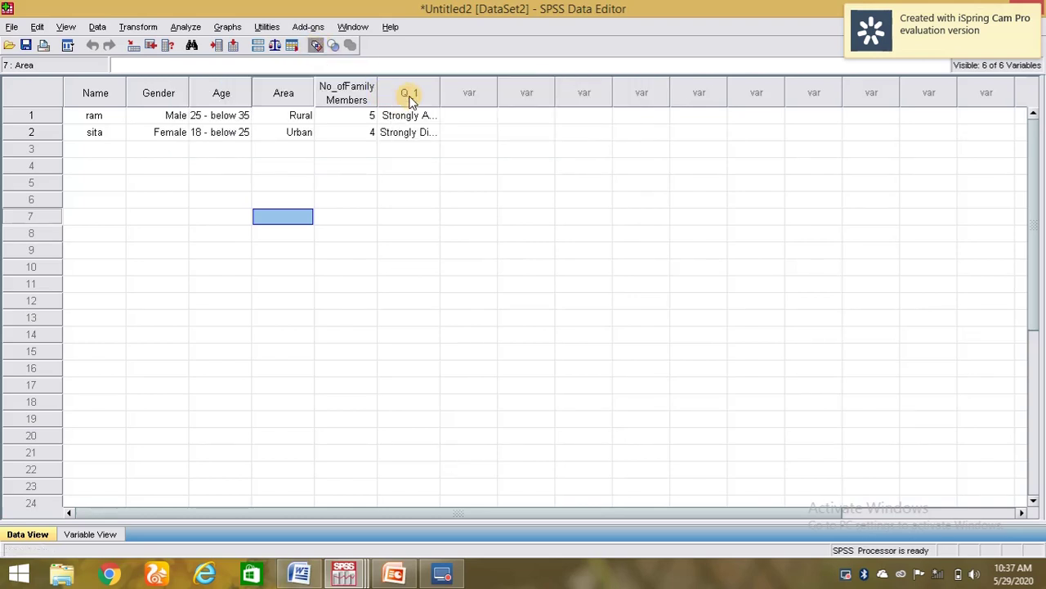
left_click_drag(437, 86, 511, 85)
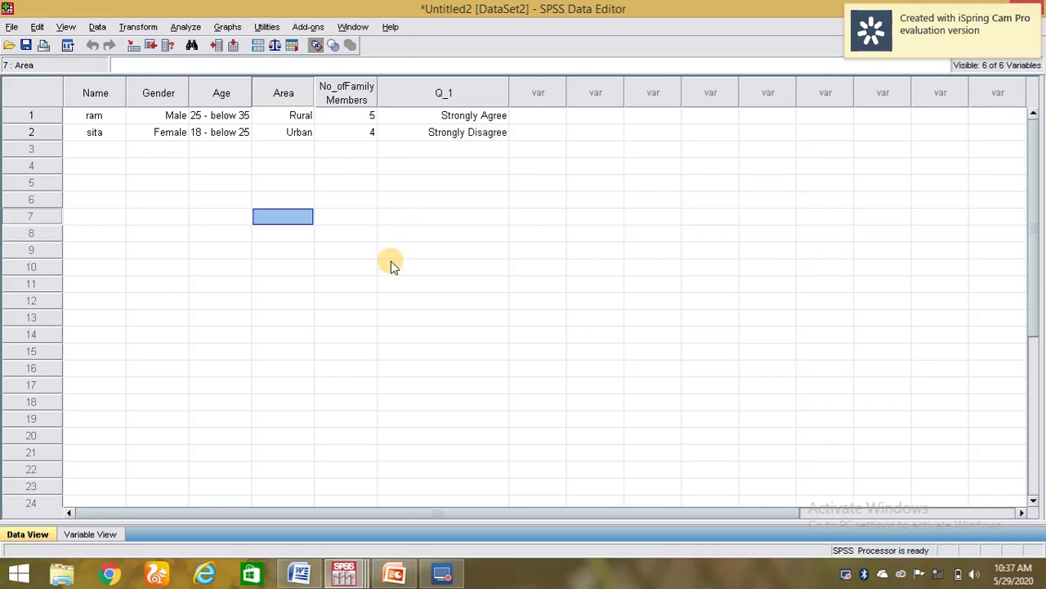
Switch to the Pilot testing Questionnaire.sav dataset and look over its coded responses around the Q_1FWAT1 column
left_click(343, 572)
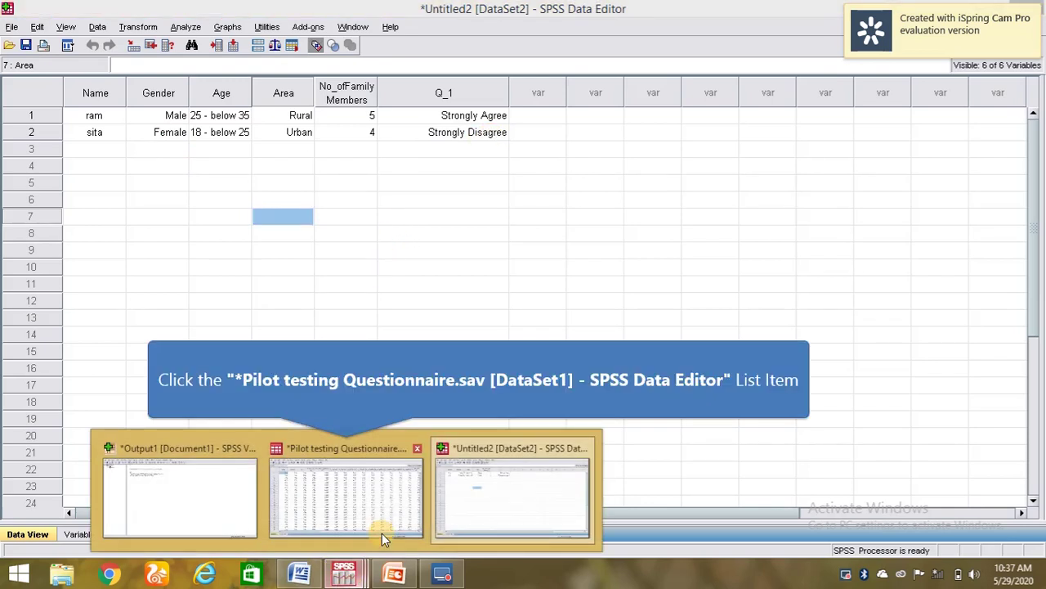
left_click(384, 500)
left_click(298, 130)
left_click(458, 131)
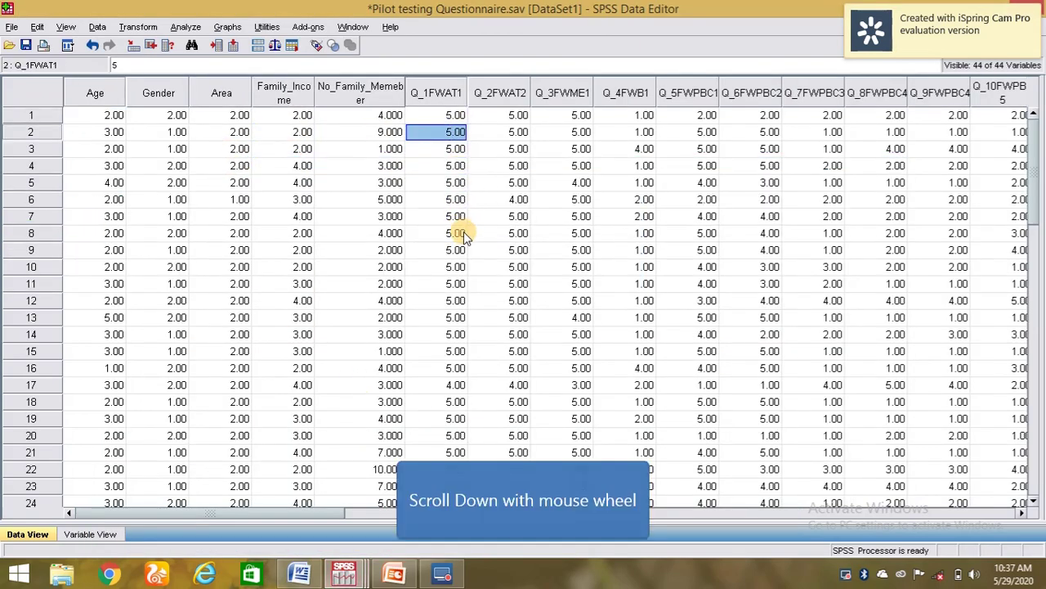
scroll(467, 237, "down", 2)
scroll(467, 237, "up", 2)
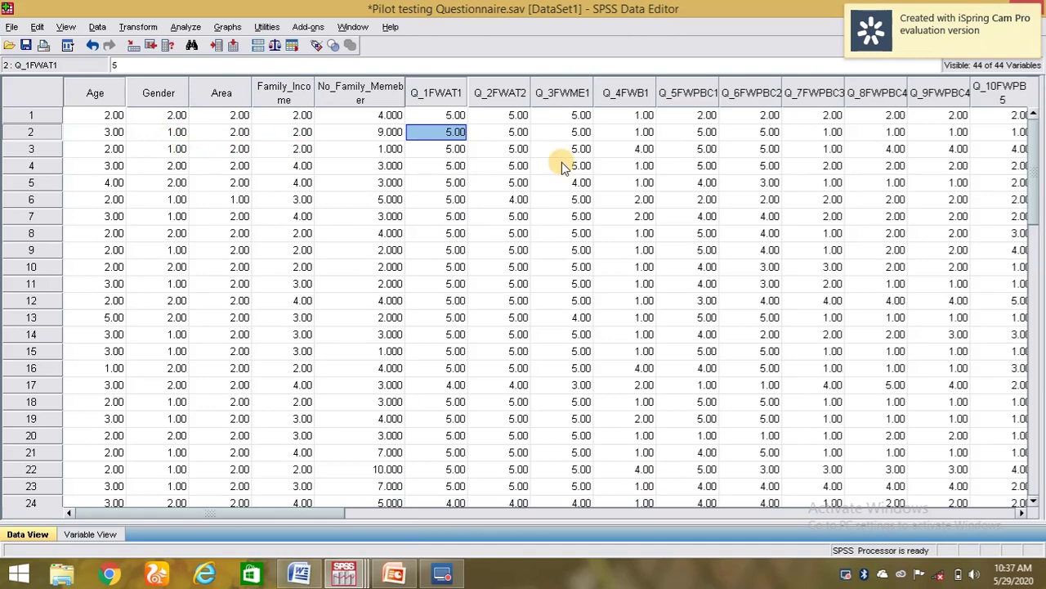